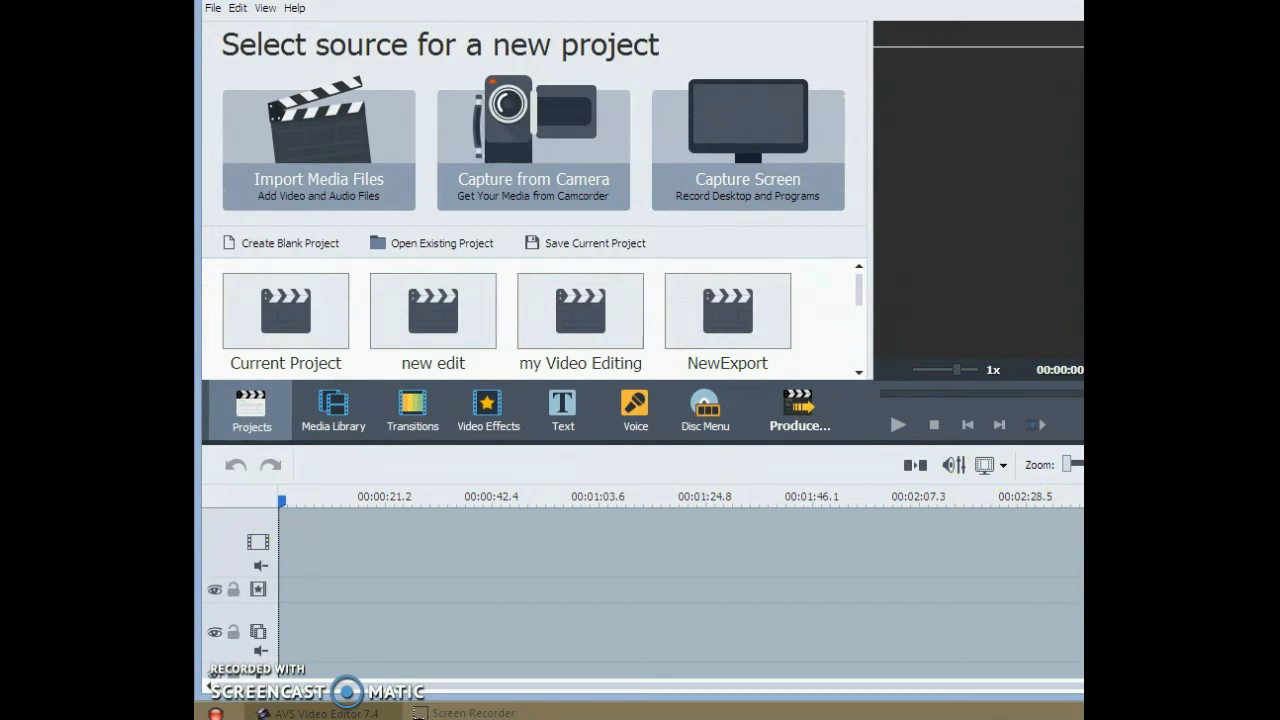
# - Look through the timeline's track lines, from video effects and overlay to text, audio and voice
pyautogui.scroll(-2, 680, 592)
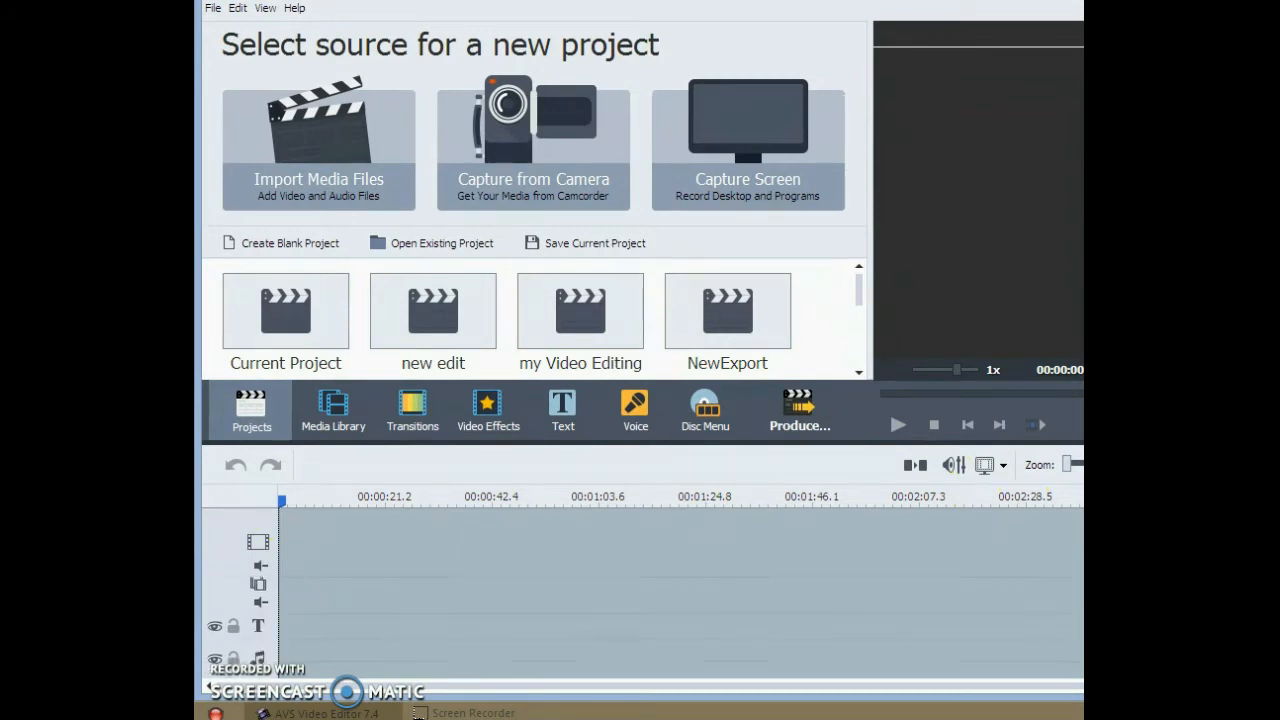
pyautogui.scroll(-1, 680, 627)
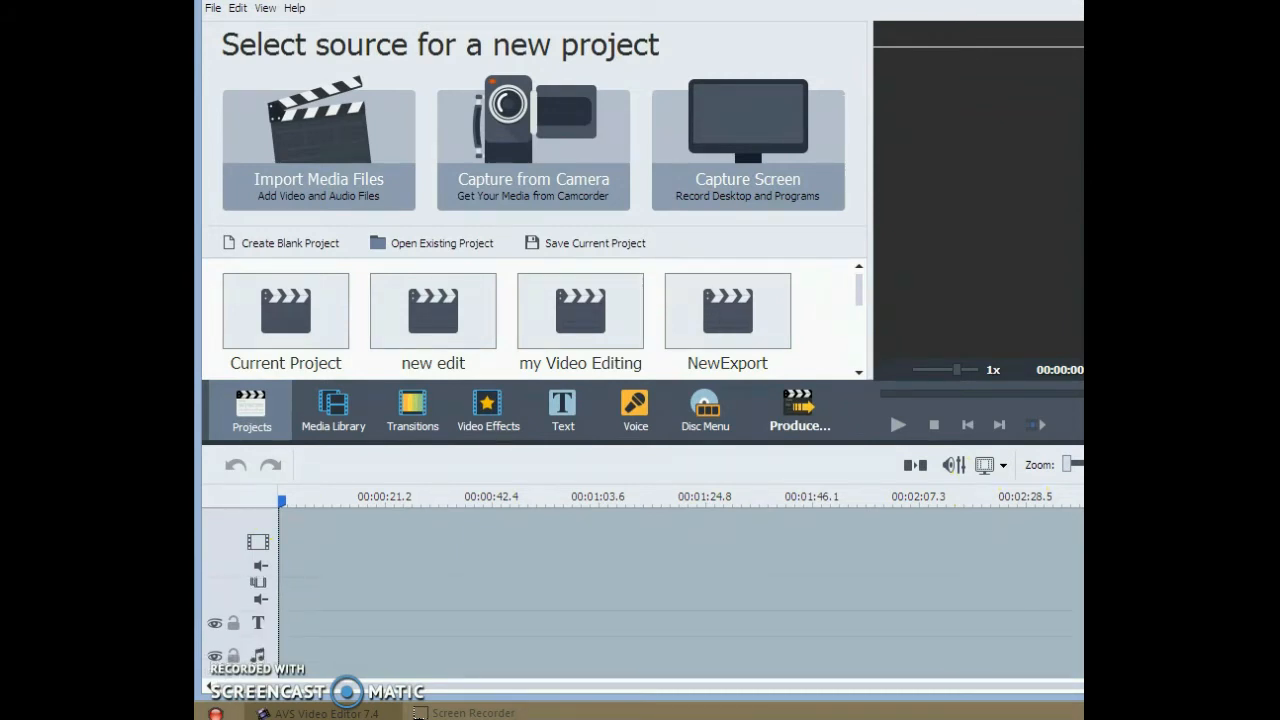
pyautogui.scroll(-2, 857, 657)
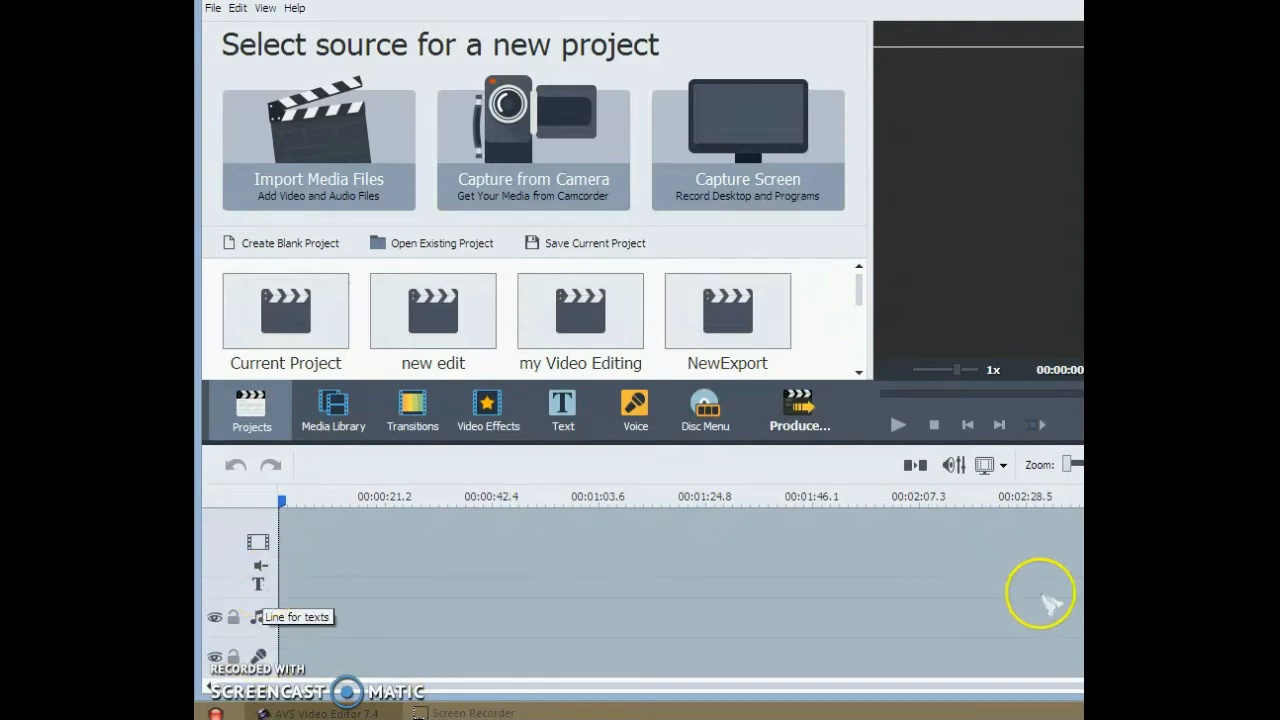
pyautogui.scroll(1, 680, 627)
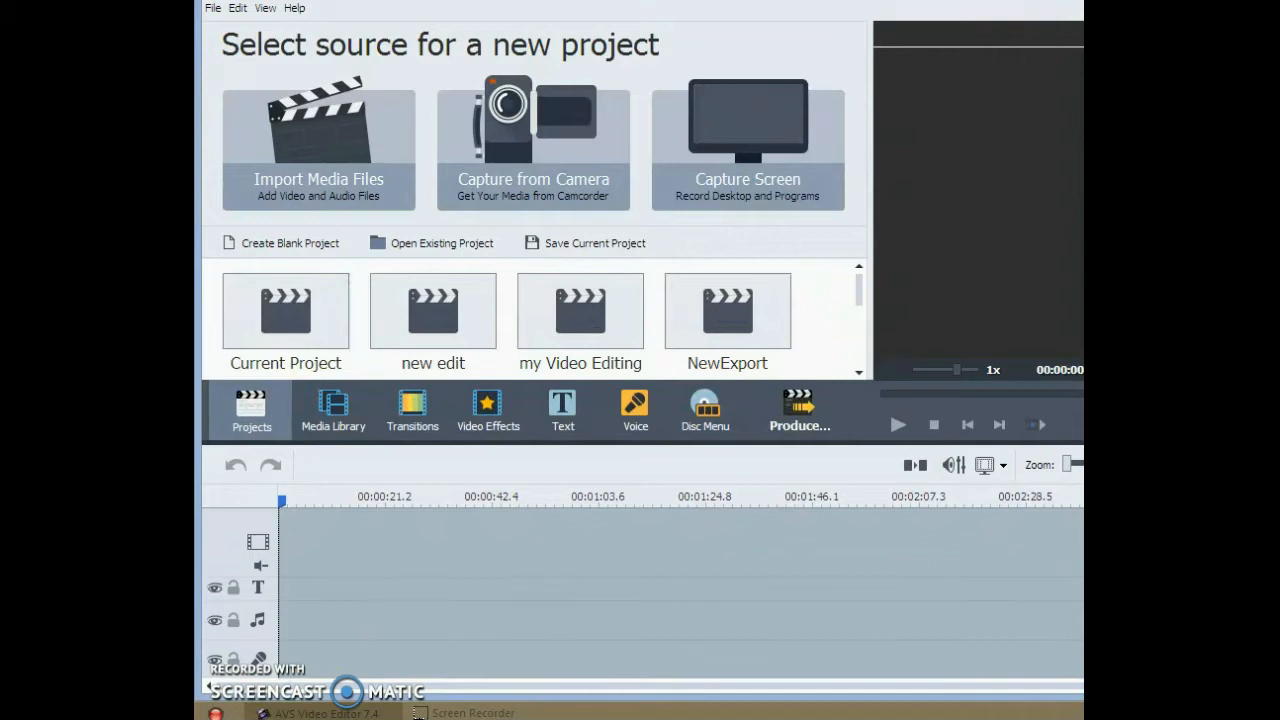
pyautogui.scroll(2, 680, 600)
pyautogui.scroll(1, 680, 600)
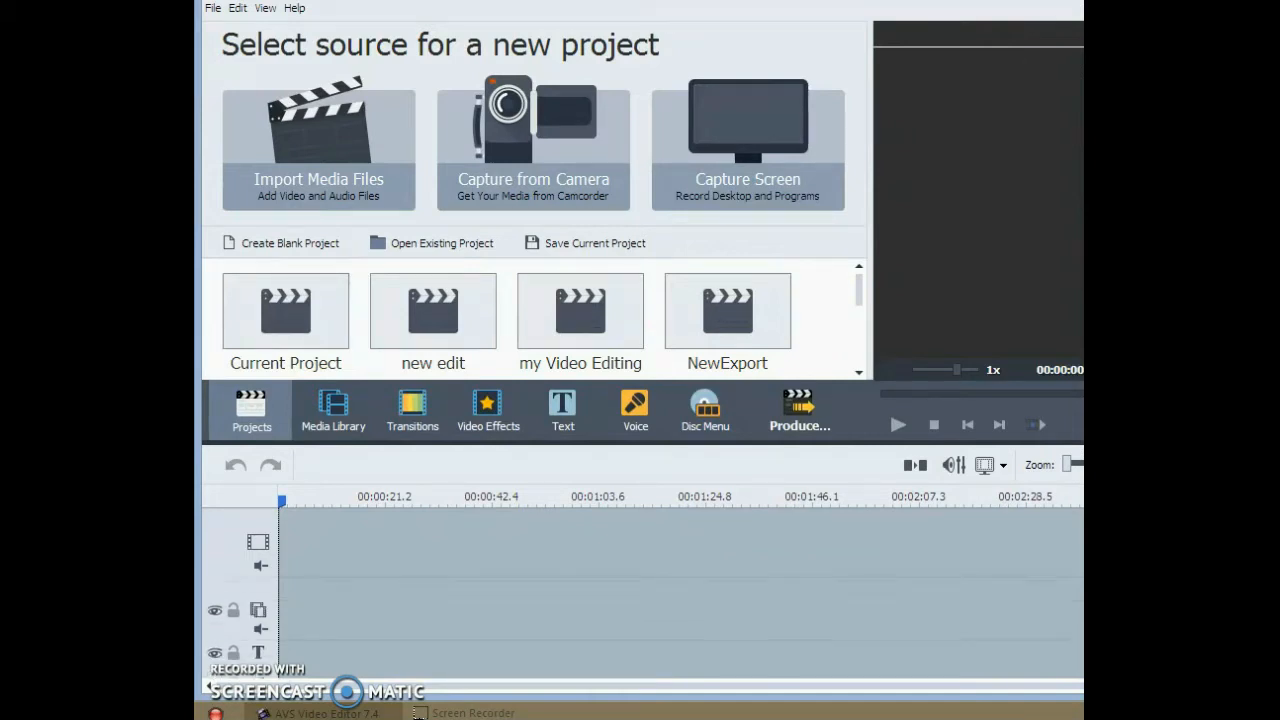
pyautogui.scroll(1, 250, 562)
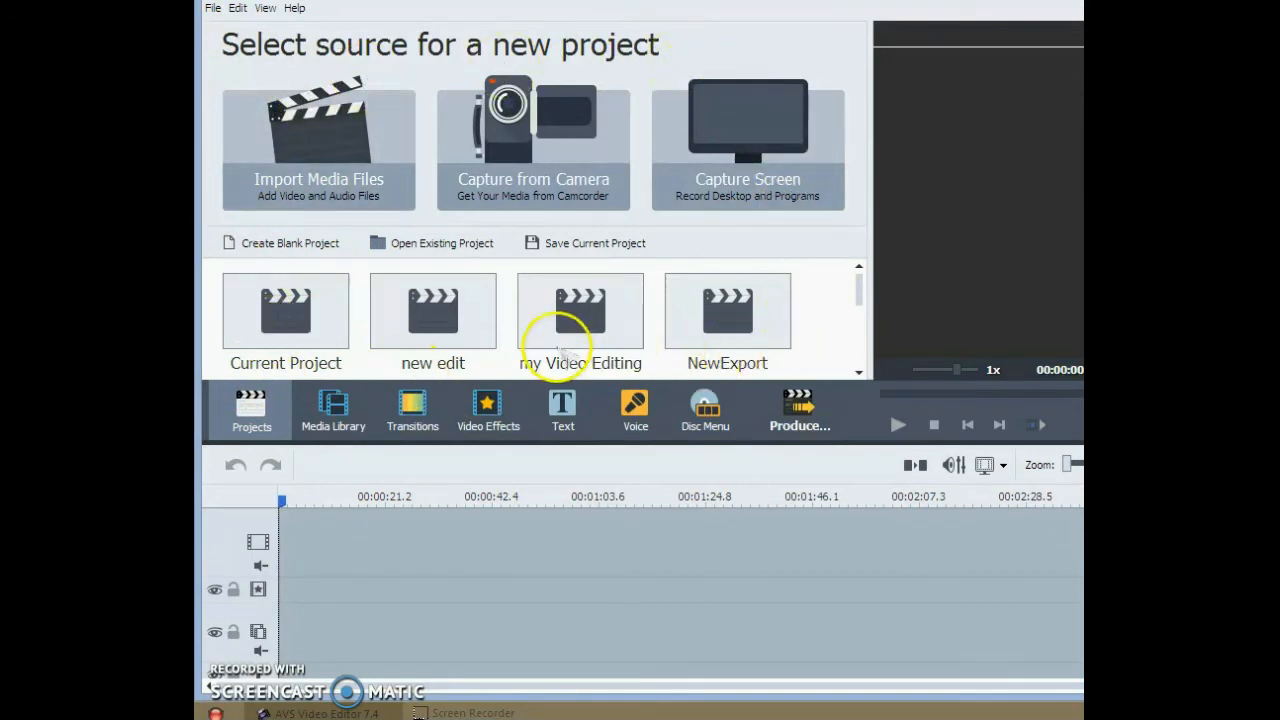
# - Create a new project and close the Media Library tip
pyautogui.click(213, 7)
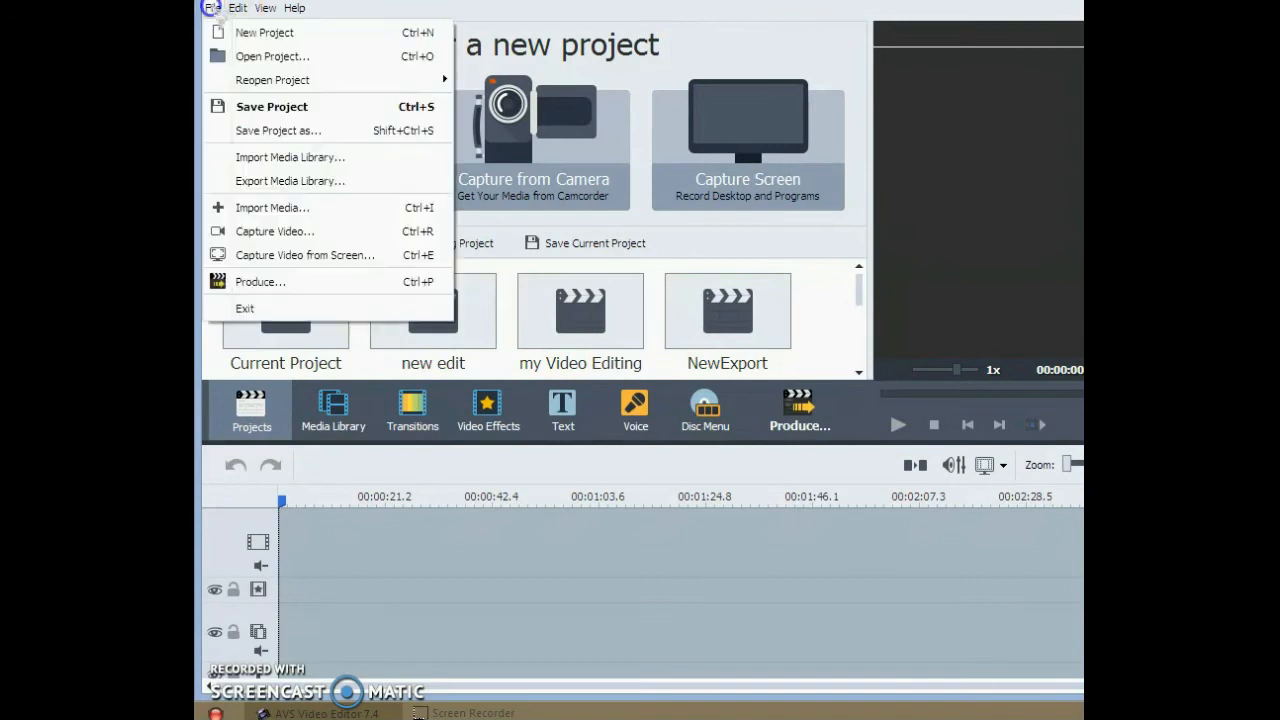
pyautogui.click(216, 34)
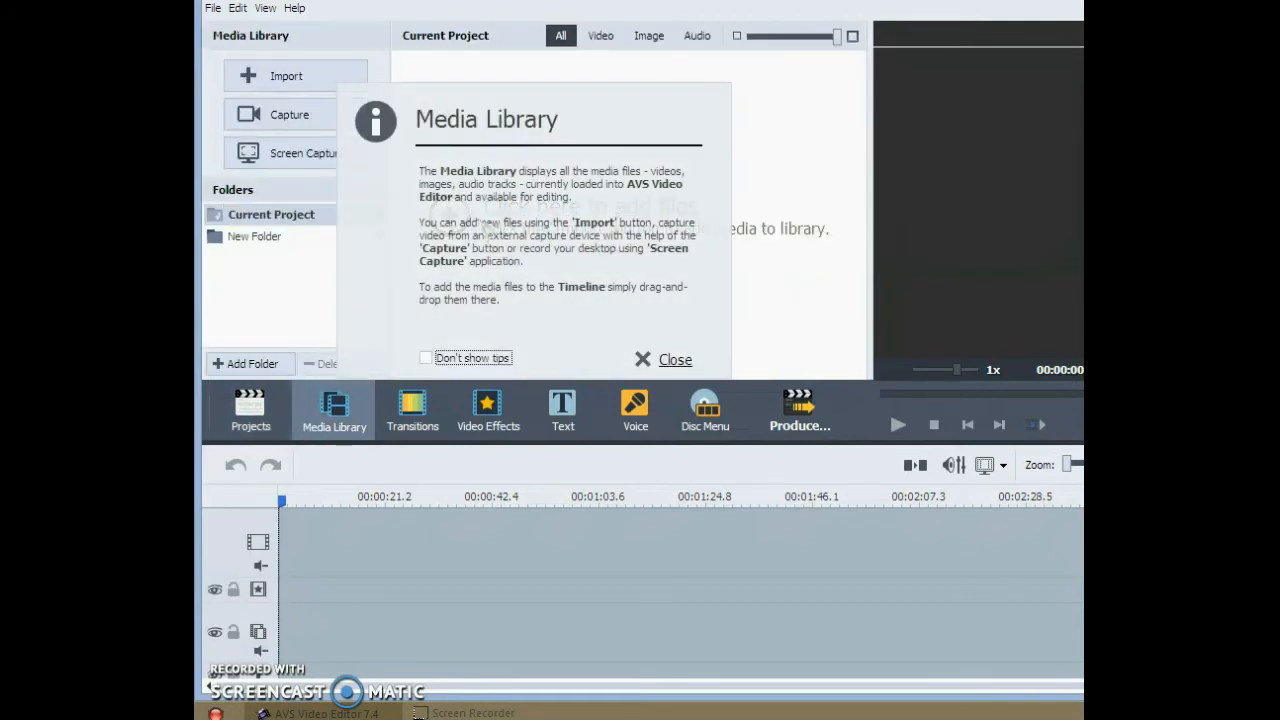
pyautogui.click(676, 362)
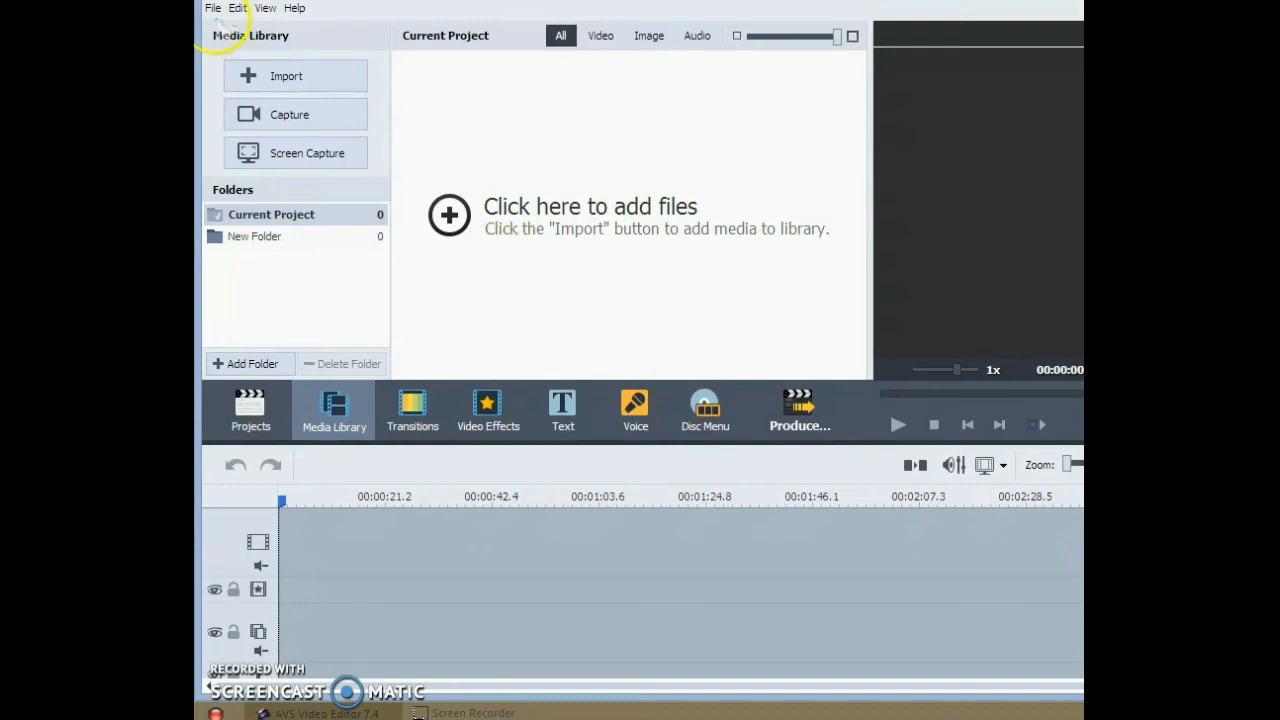
# - Save the project to the Desktop as an AVS Video Editor project named "edit"
pyautogui.click(213, 8)
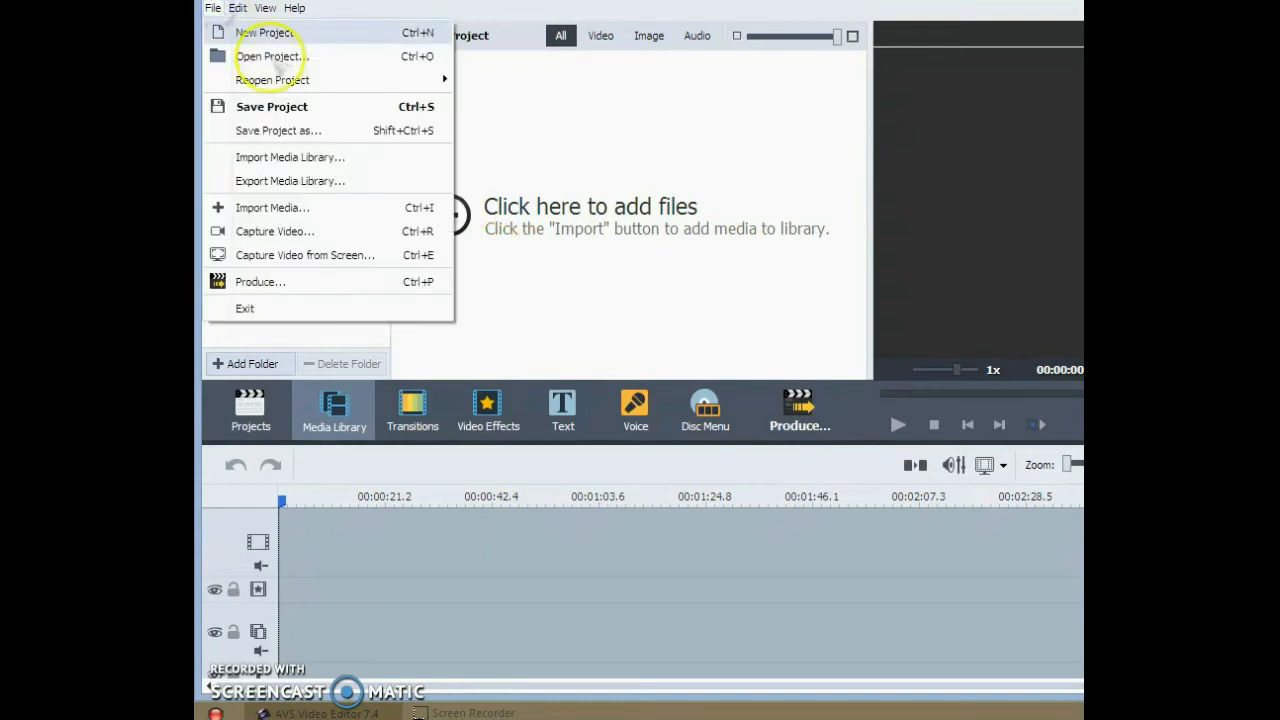
pyautogui.click(290, 104)
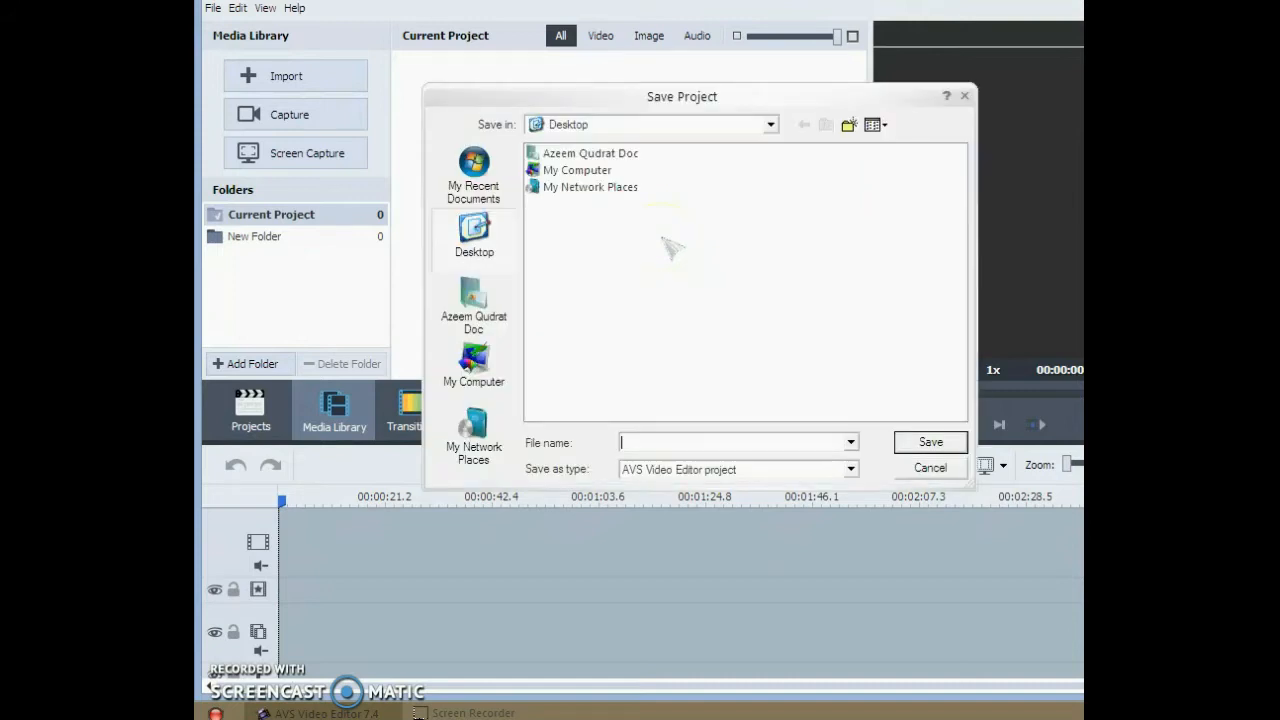
pyautogui.click(663, 437)
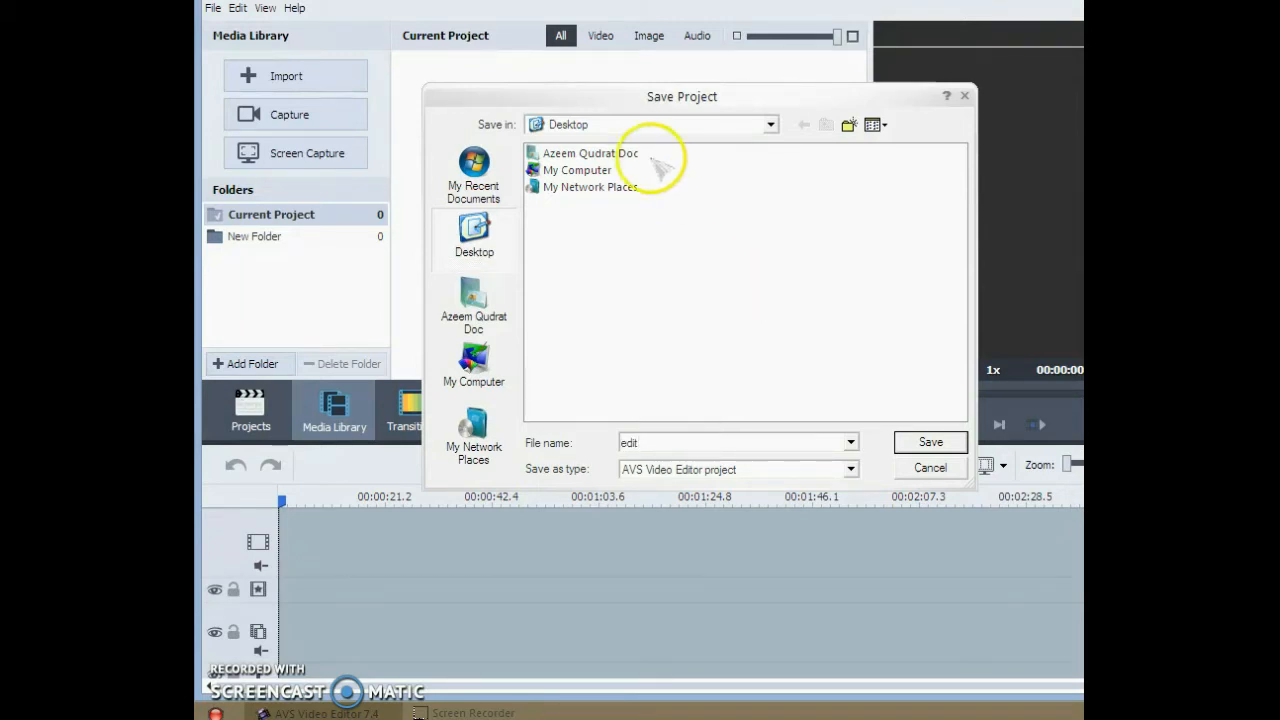
pyautogui.click(928, 444)
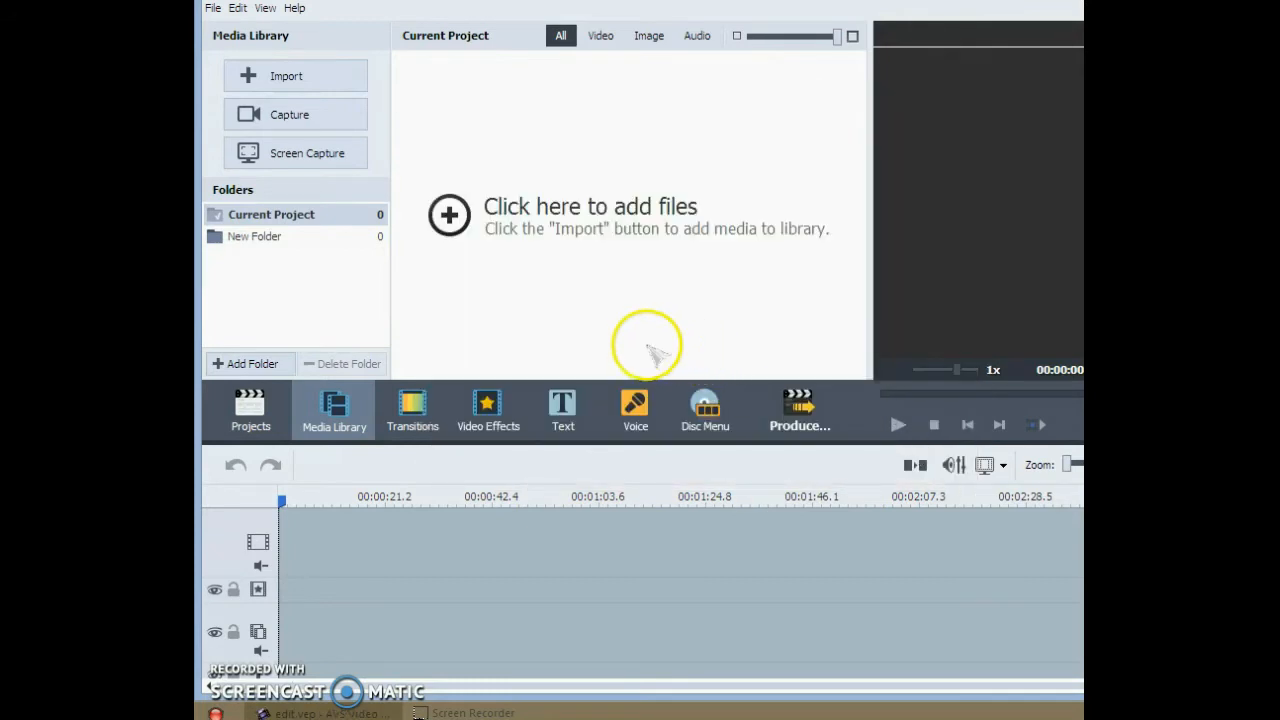
# - Import the image u1 from the My Pictures folder into the current project's media library
pyautogui.click(310, 79)
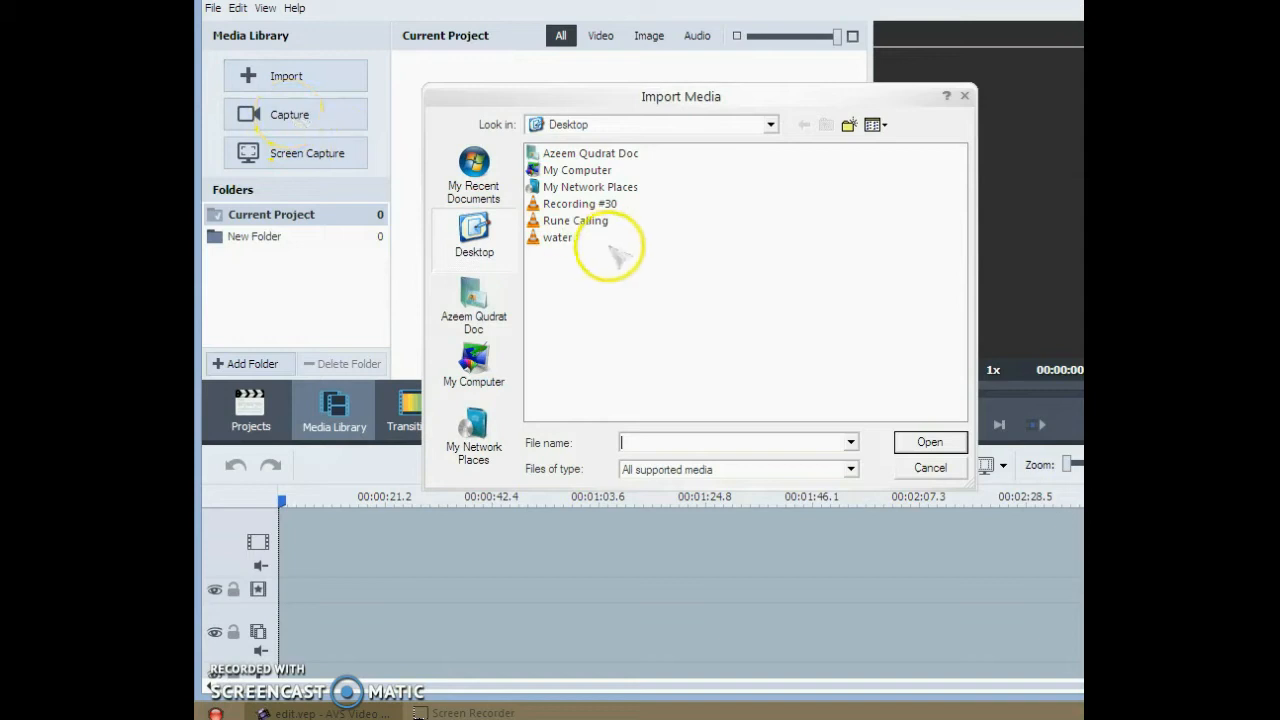
pyautogui.click(475, 310)
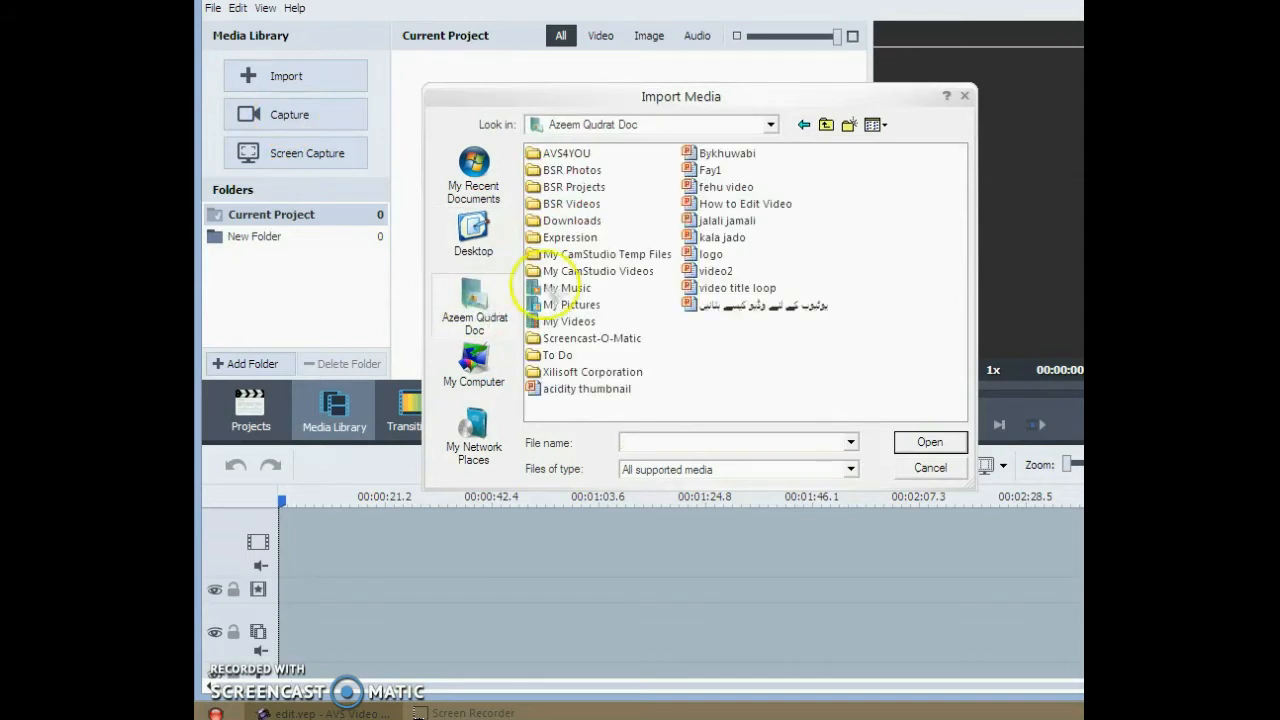
pyautogui.doubleClick(572, 304)
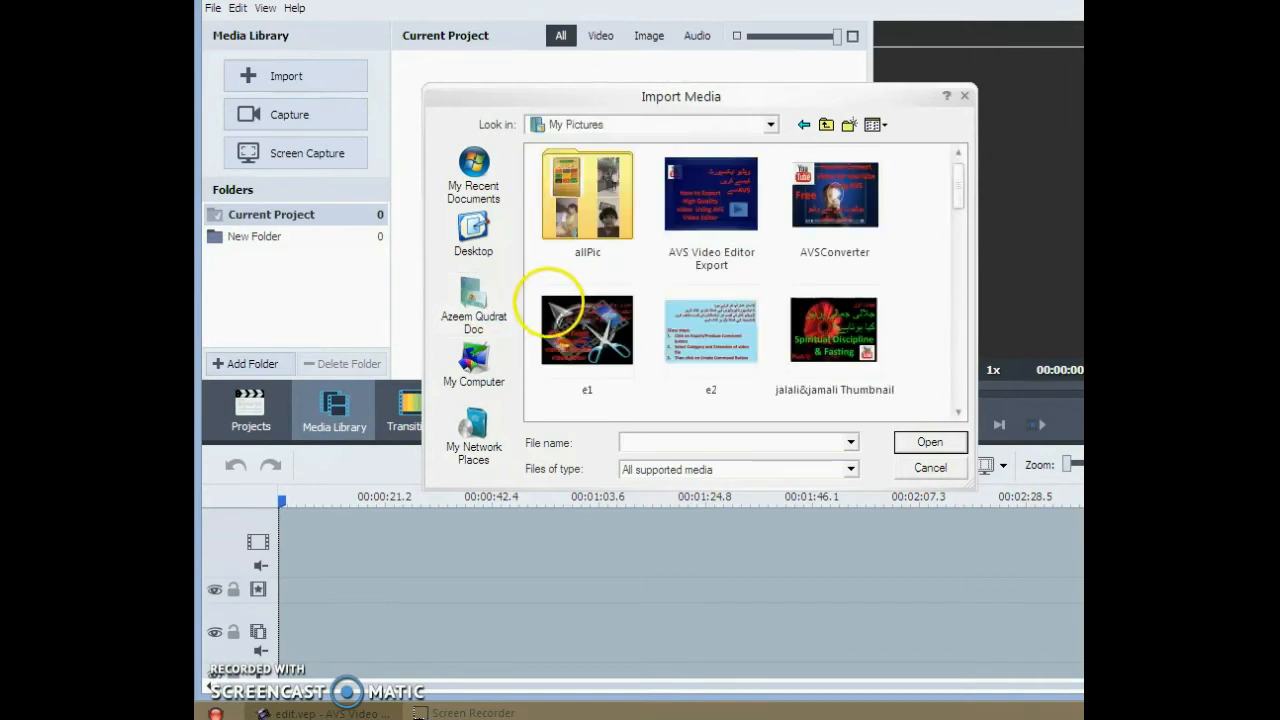
pyautogui.moveTo(960, 178); pyautogui.dragTo(958, 224)
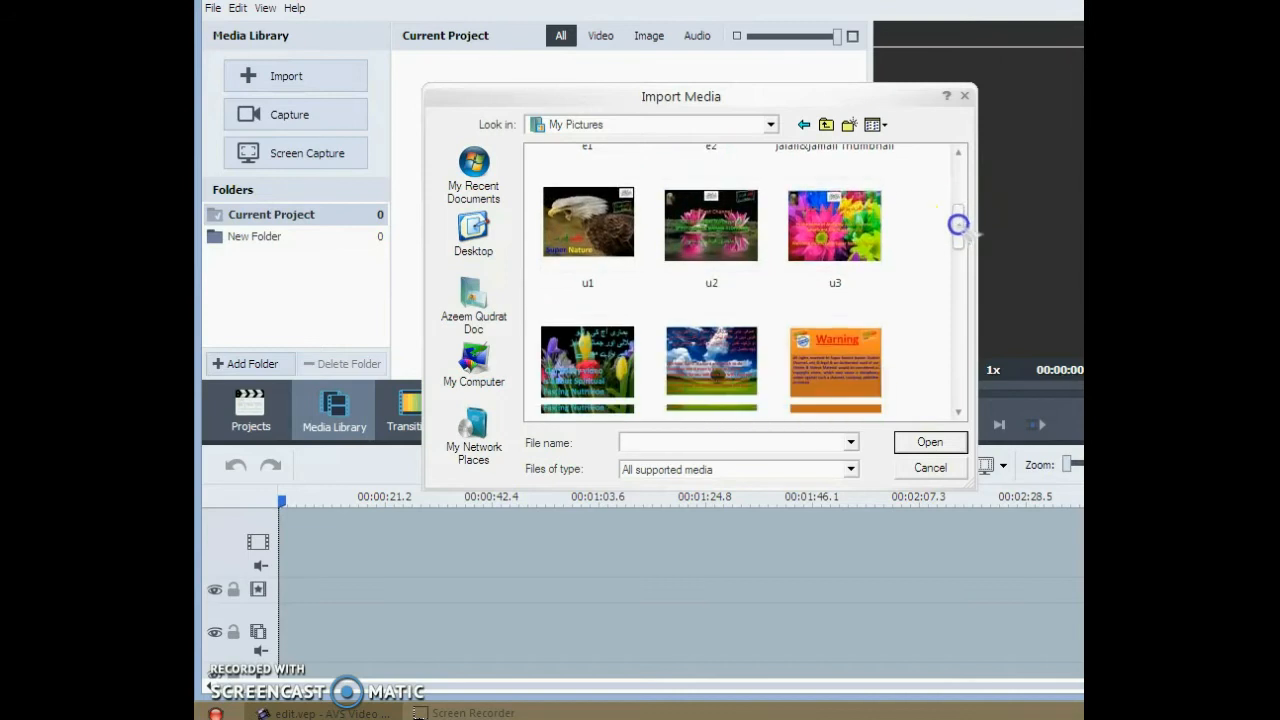
pyautogui.click(588, 222)
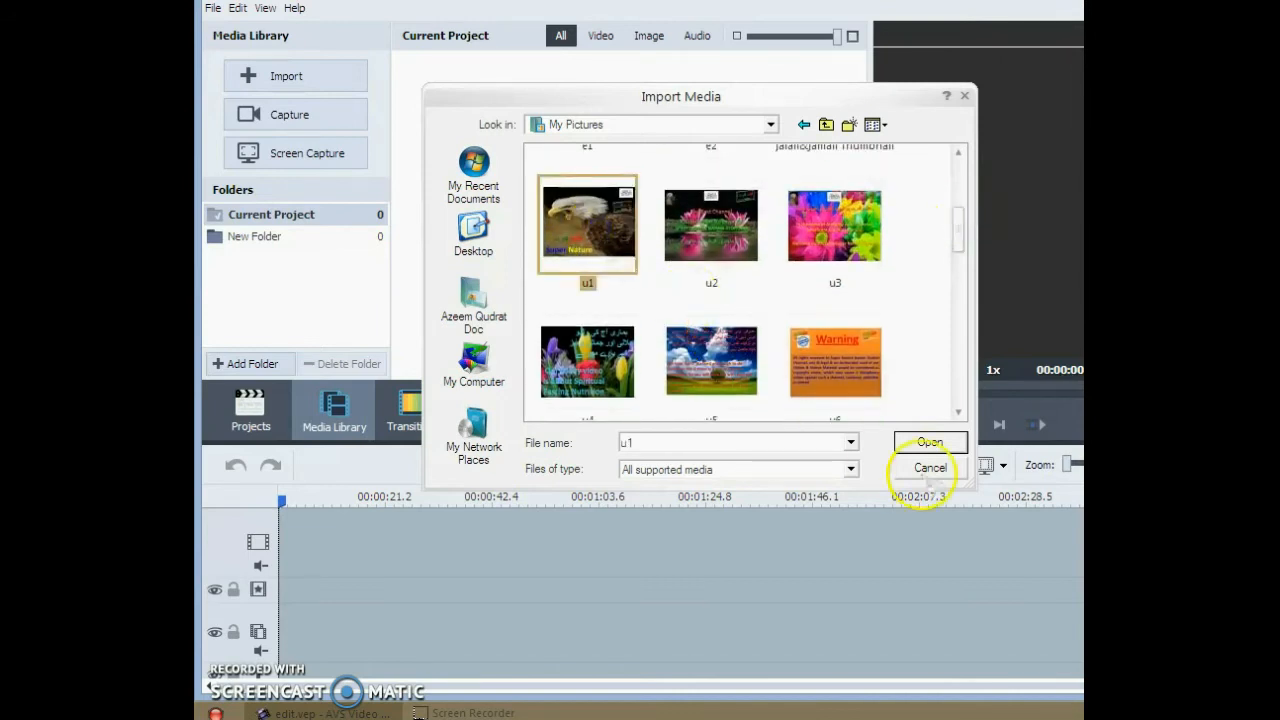
pyautogui.click(929, 442)
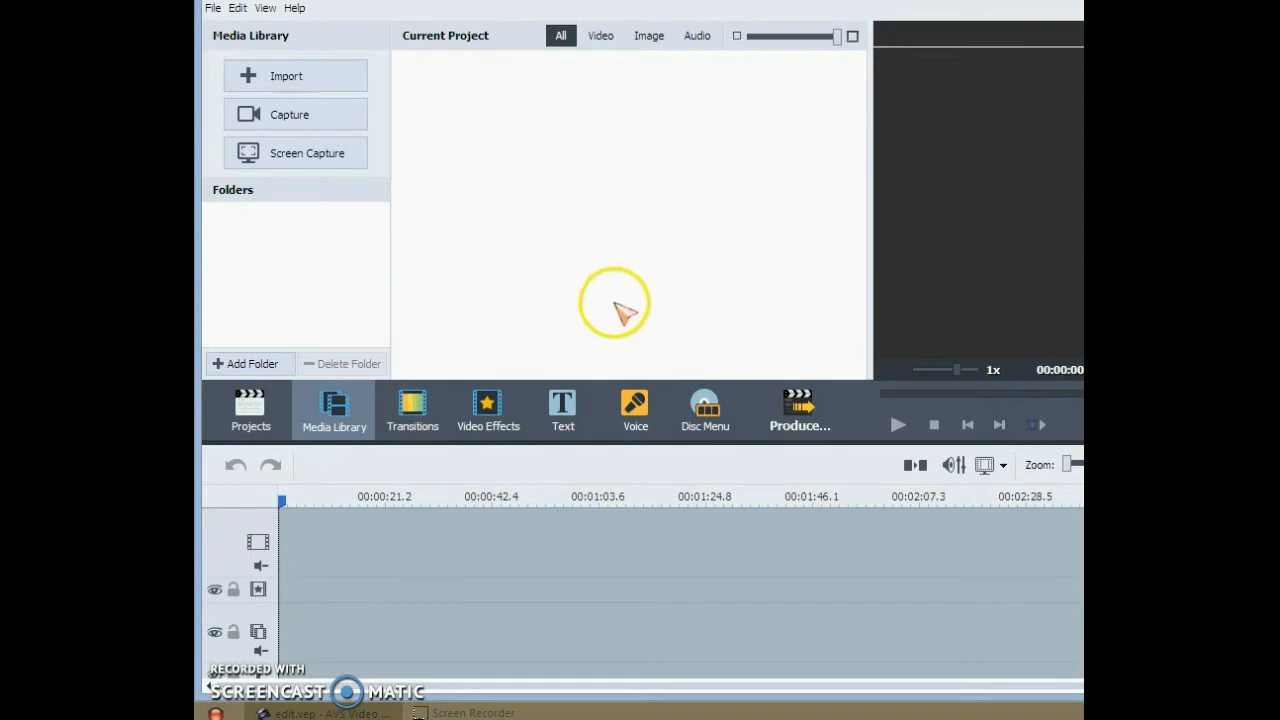
# - Place the u1 image at the start of the main video track without adopting its aspect ratio, and play the project preview
pyautogui.click(468, 100)
pyautogui.moveTo(440, 105); pyautogui.dragTo(300, 564)
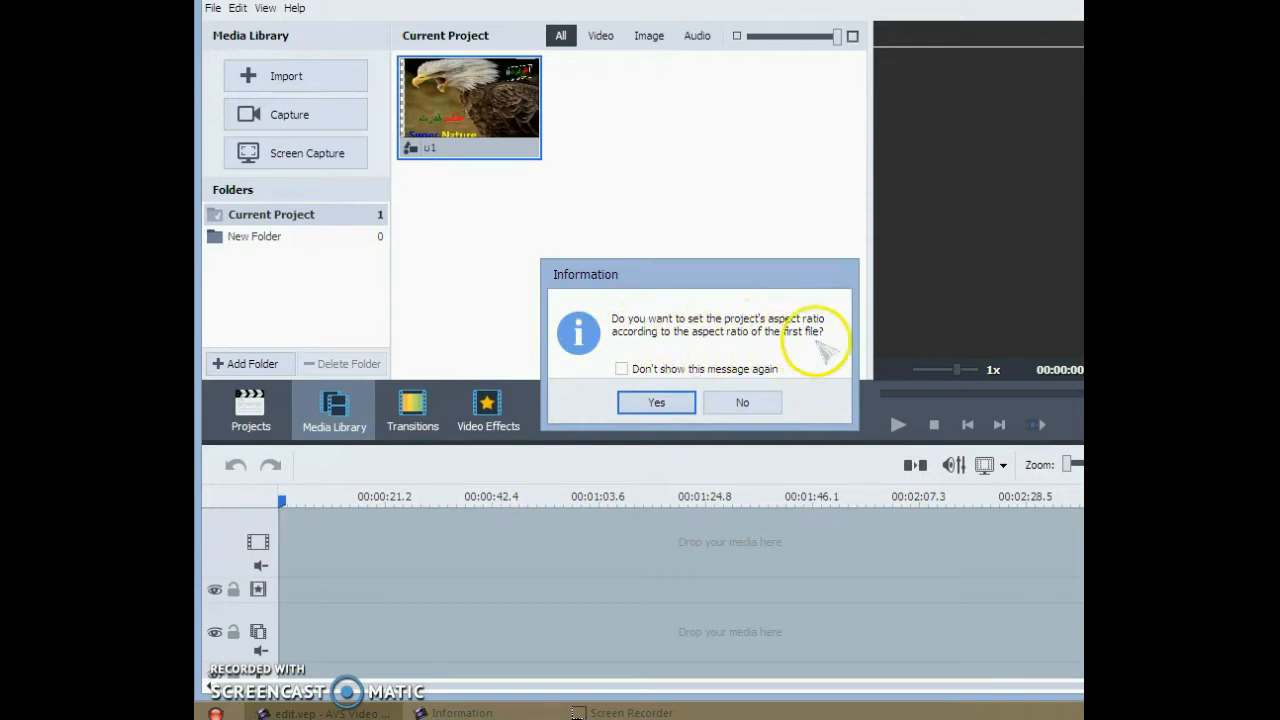
pyautogui.click(750, 400)
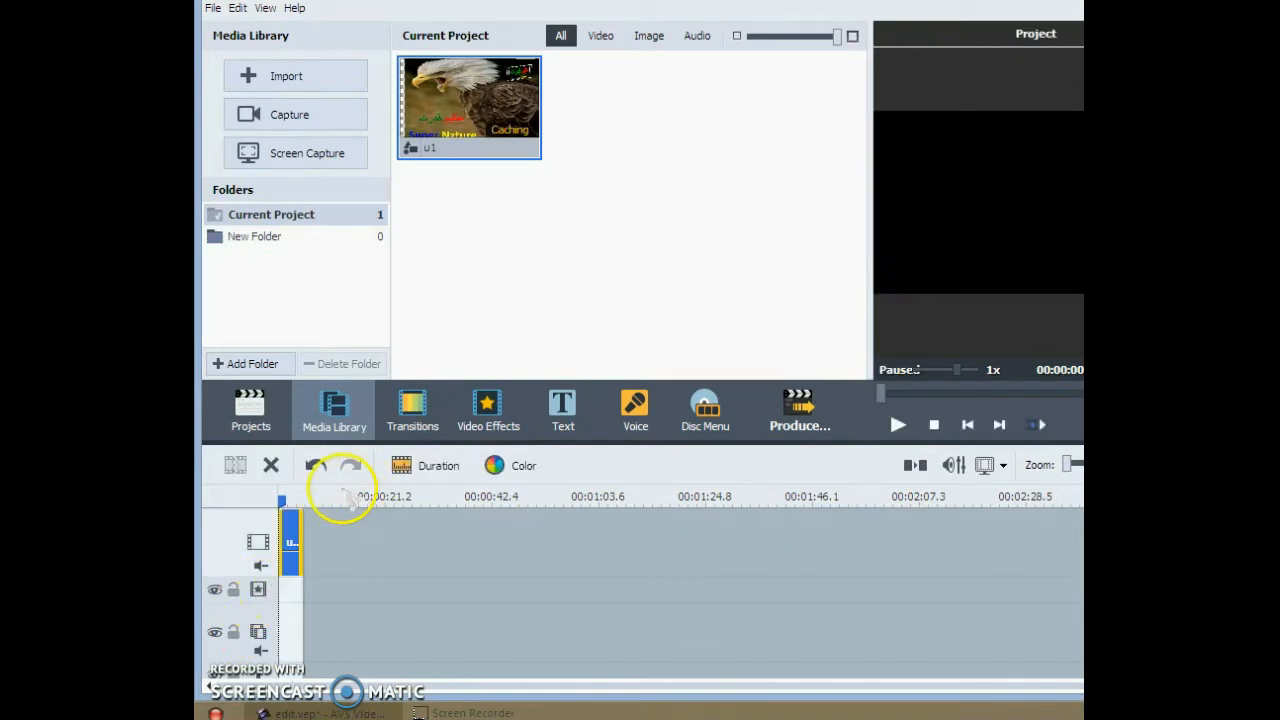
pyautogui.click(898, 425)
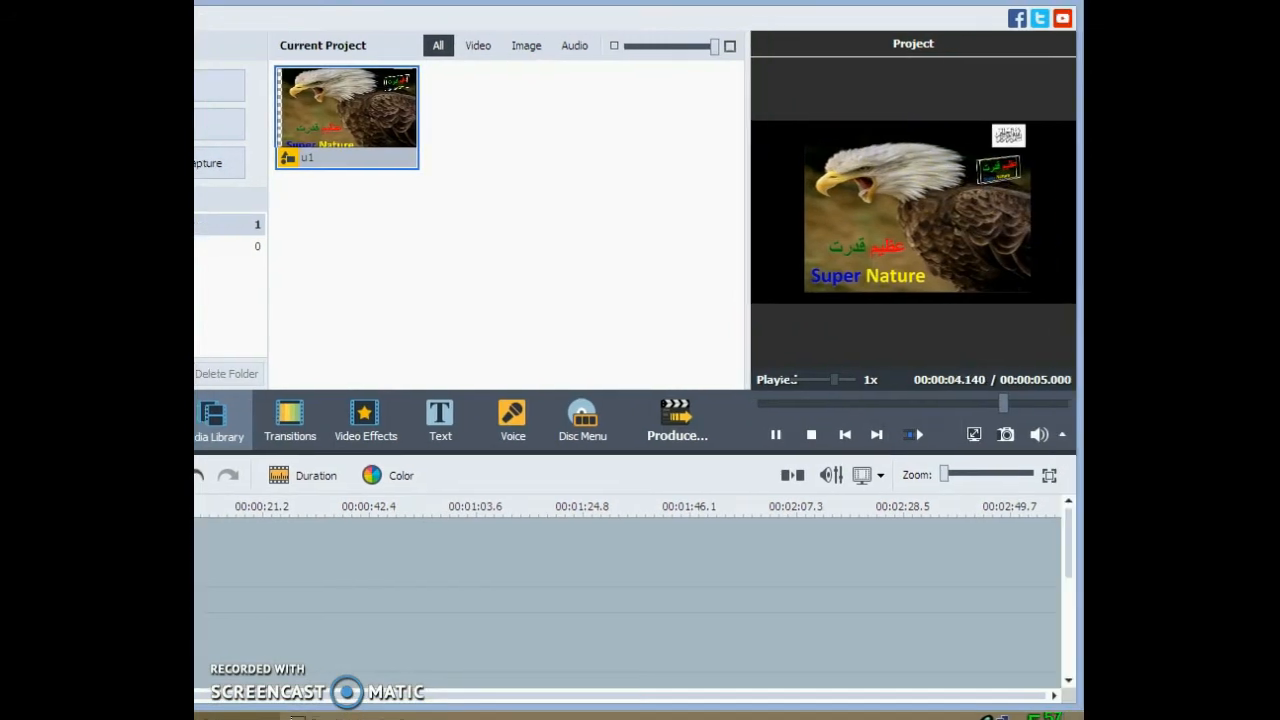
# - Try extending the u1 clip on the main video track to about 22 seconds, and undo the change
pyautogui.moveTo(946, 460); pyautogui.dragTo(1020, 458)
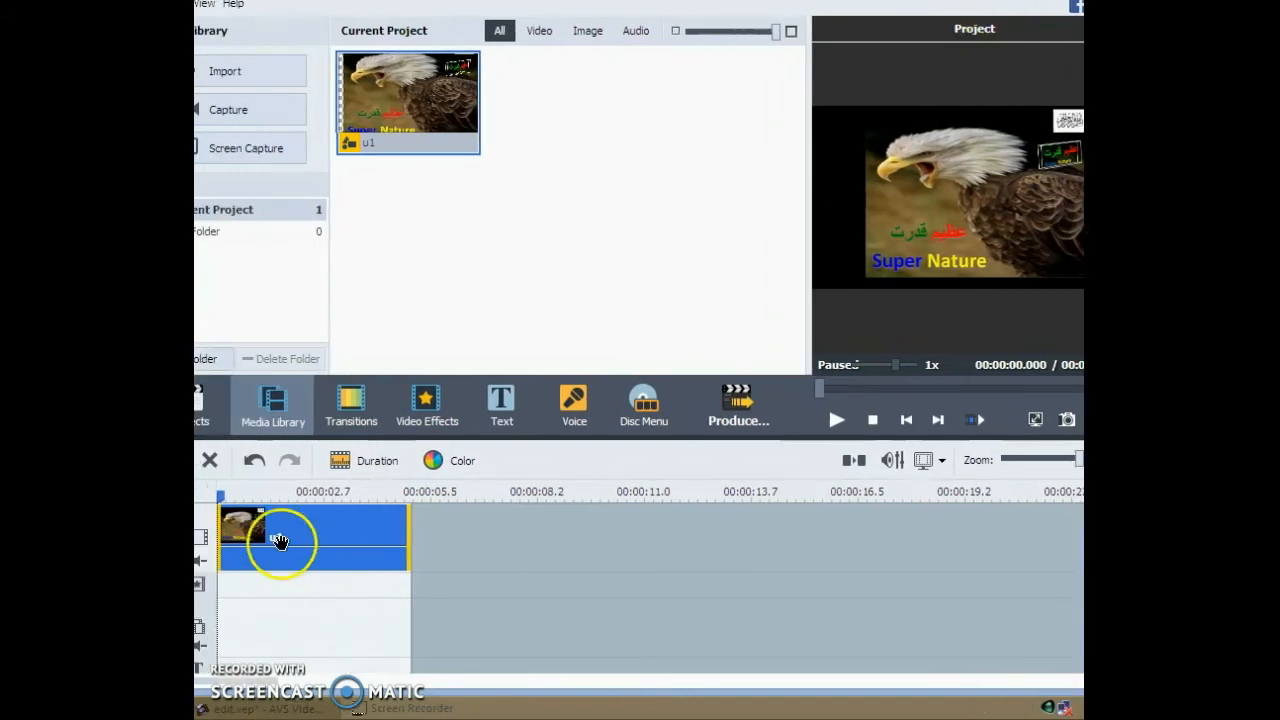
pyautogui.moveTo(1076, 459); pyautogui.dragTo(1020, 468)
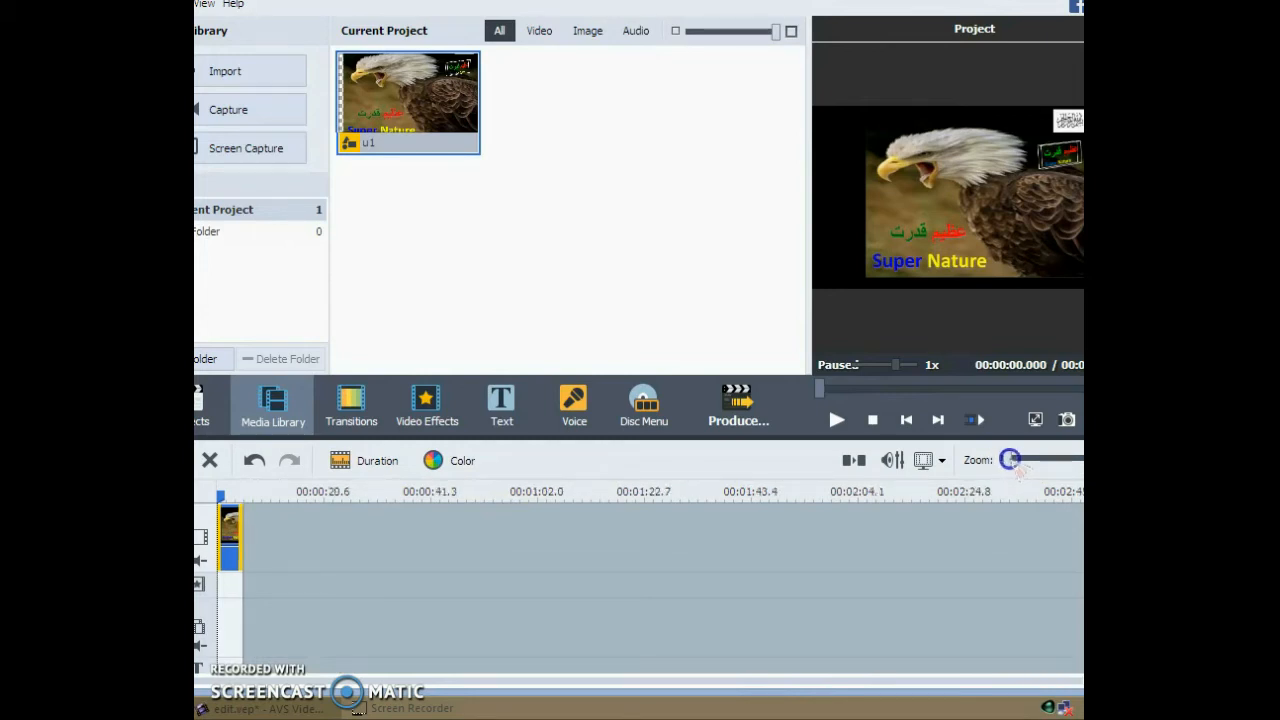
pyautogui.moveTo(240, 540); pyautogui.dragTo(330, 540)
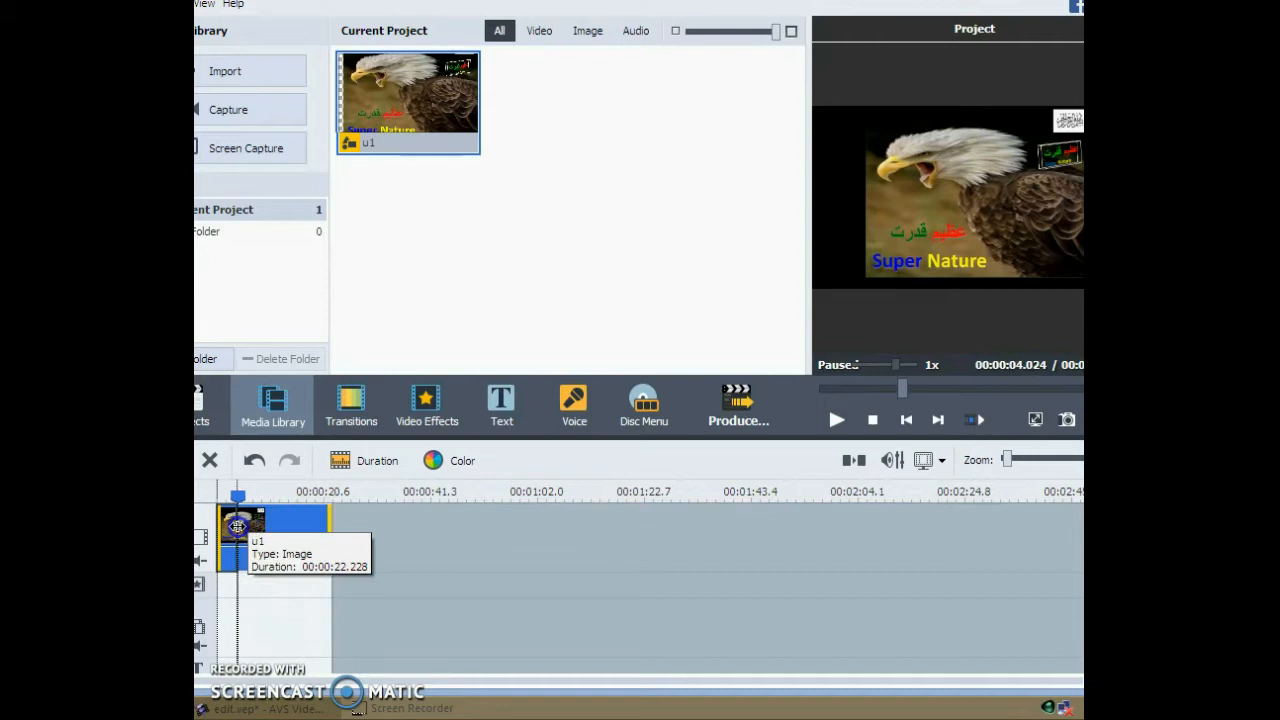
pyautogui.click(239, 526)
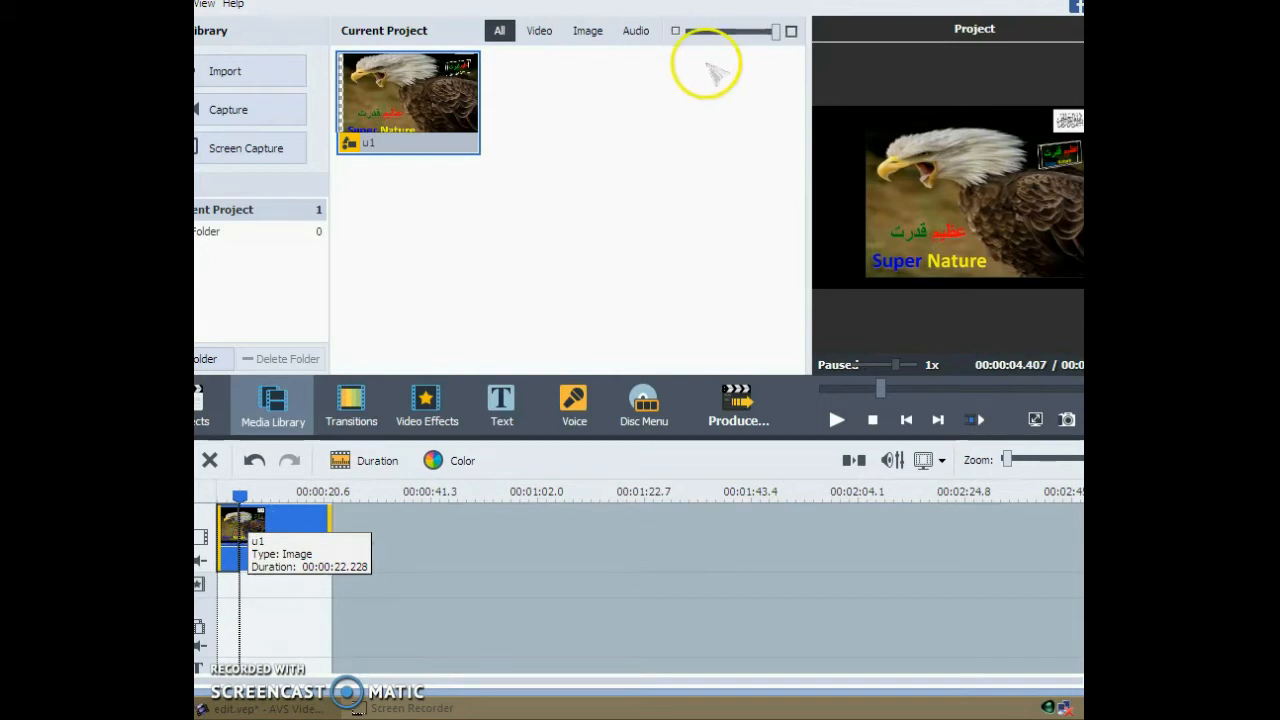
pyautogui.hotkey('ctrl', 'z')
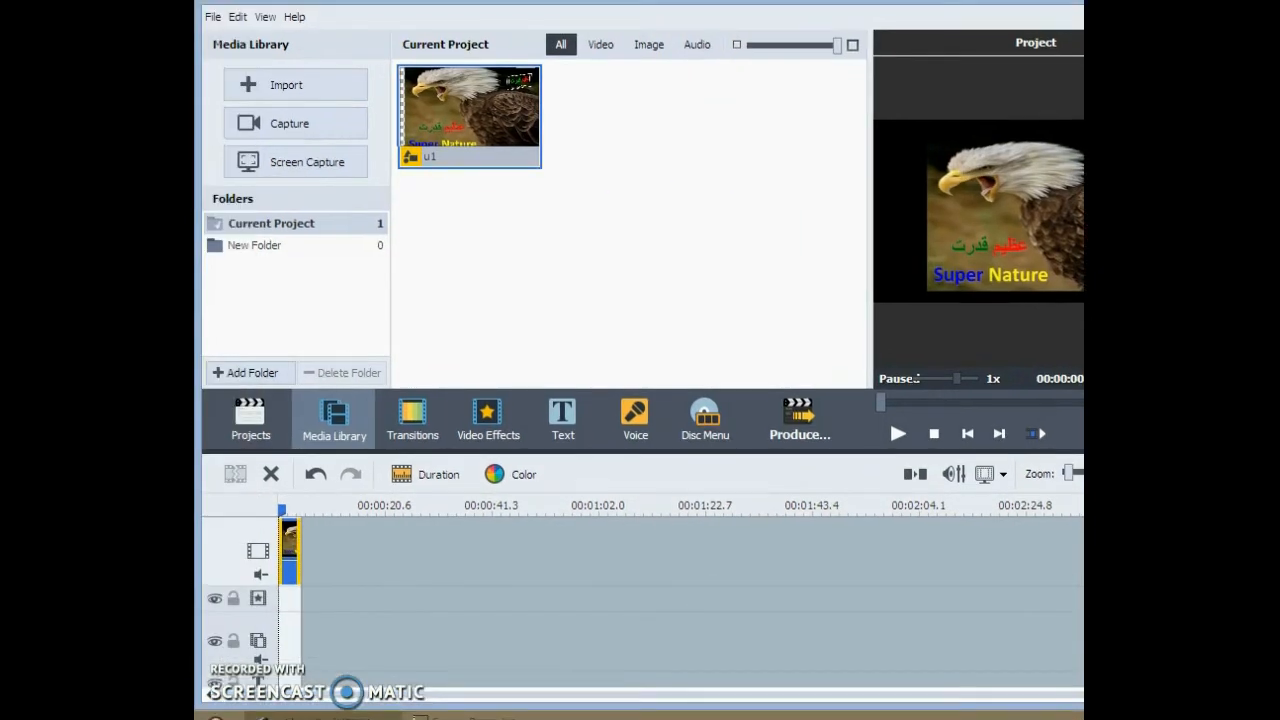
# - Import the water video from the Desktop and place it directly after the u1 clip on the main video track
pyautogui.click(246, 78)
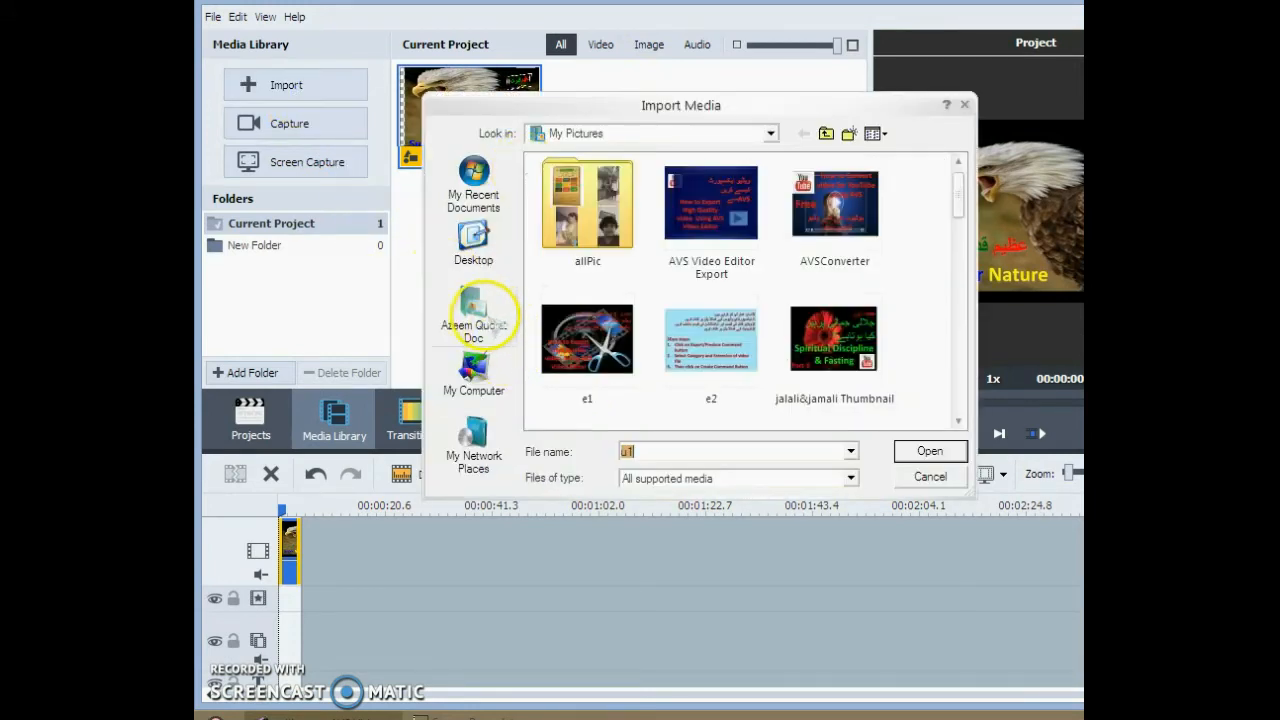
pyautogui.click(475, 222)
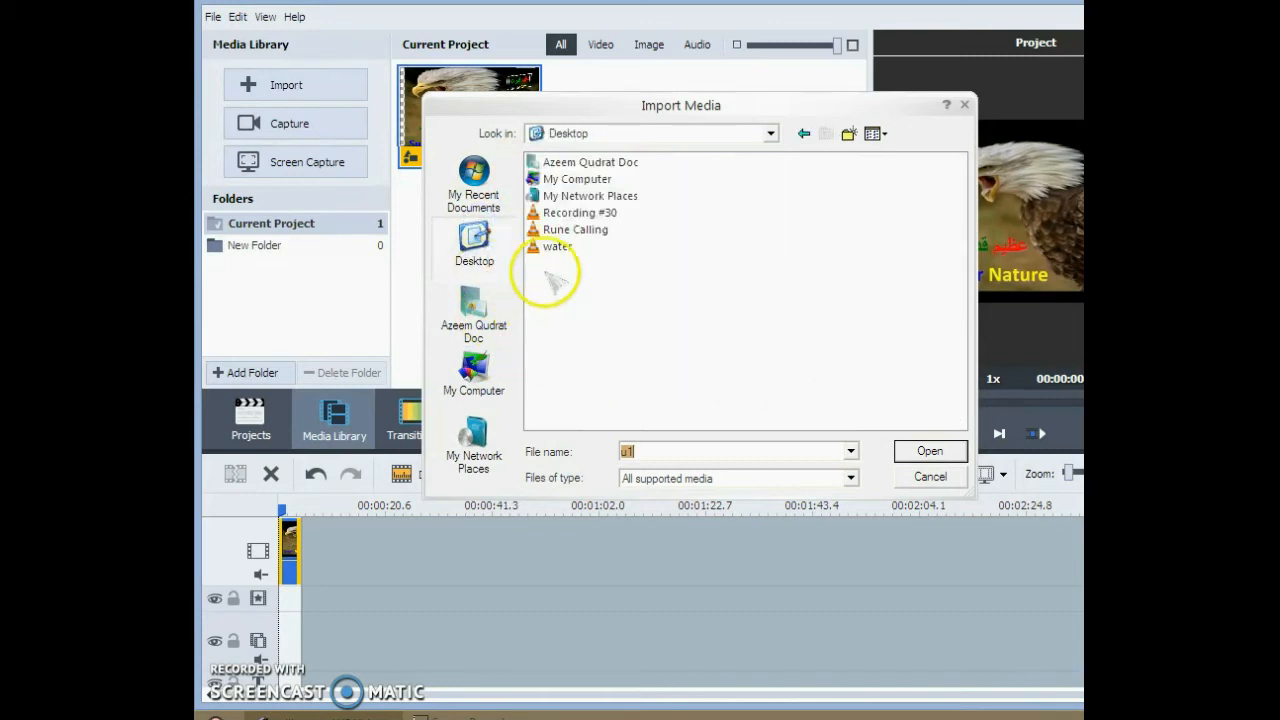
pyautogui.click(555, 246)
pyautogui.click(930, 451)
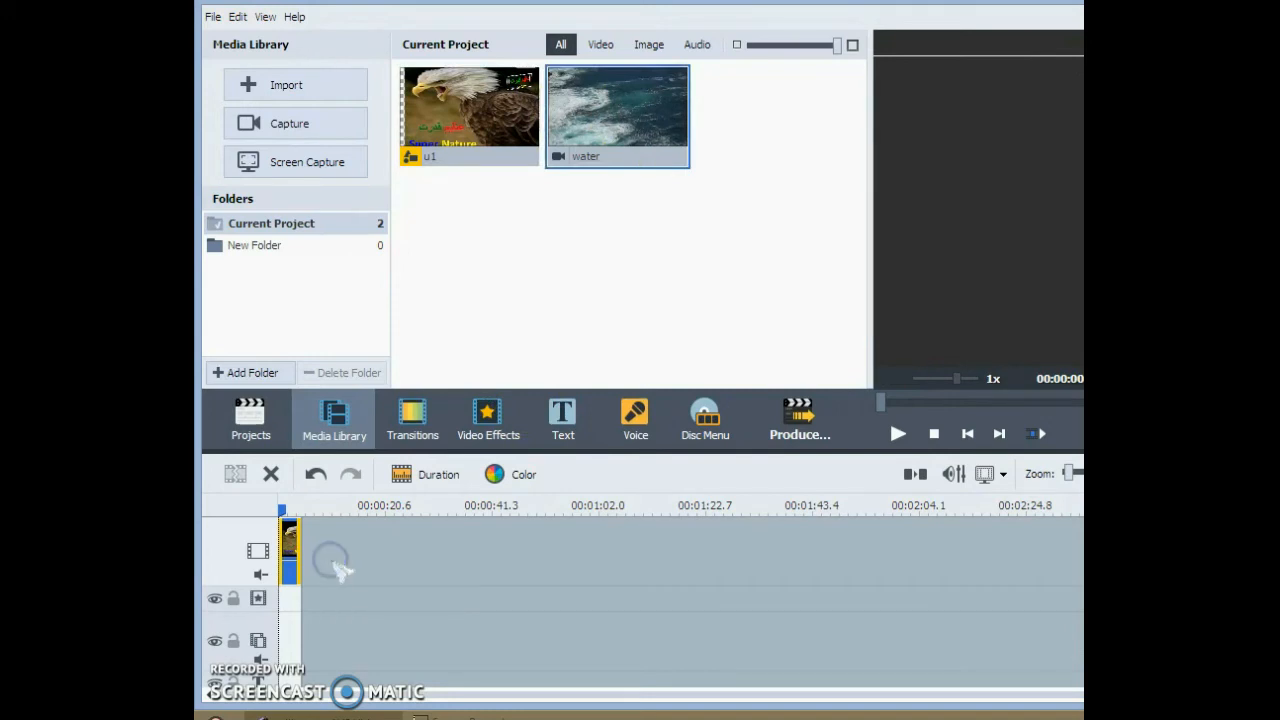
pyautogui.moveTo(586, 180); pyautogui.dragTo(316, 561)
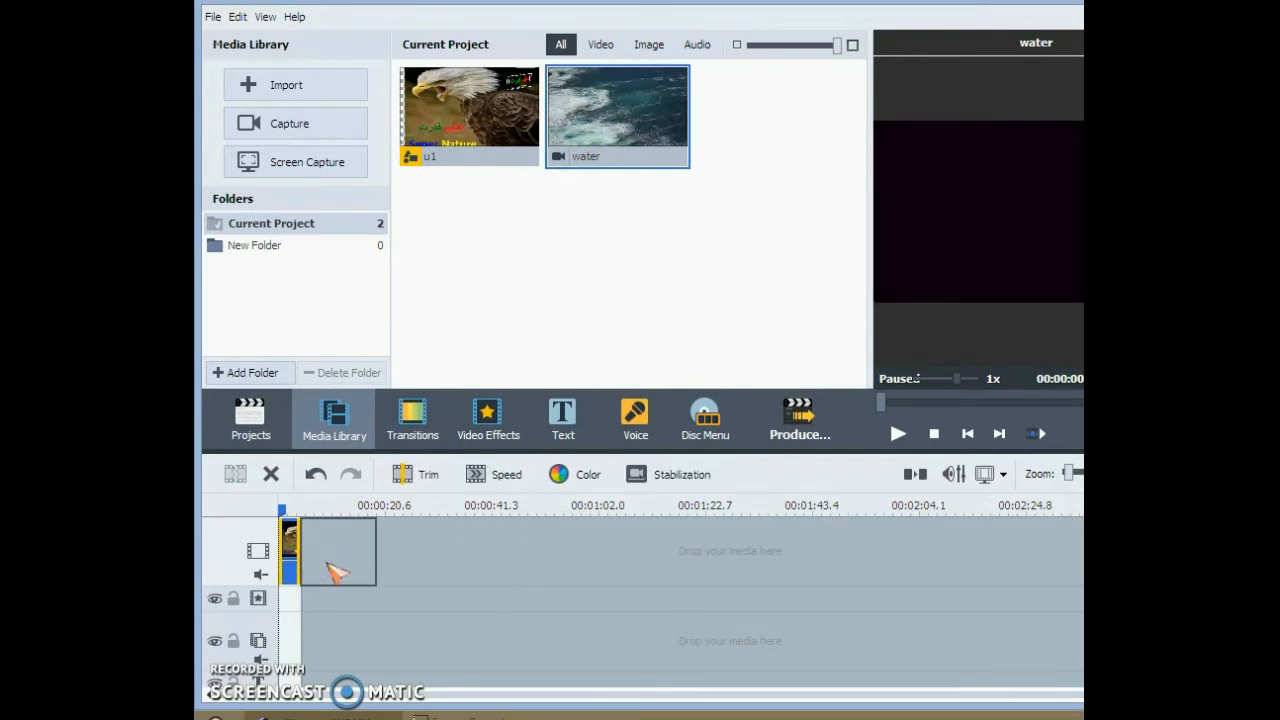
pyautogui.click(349, 537)
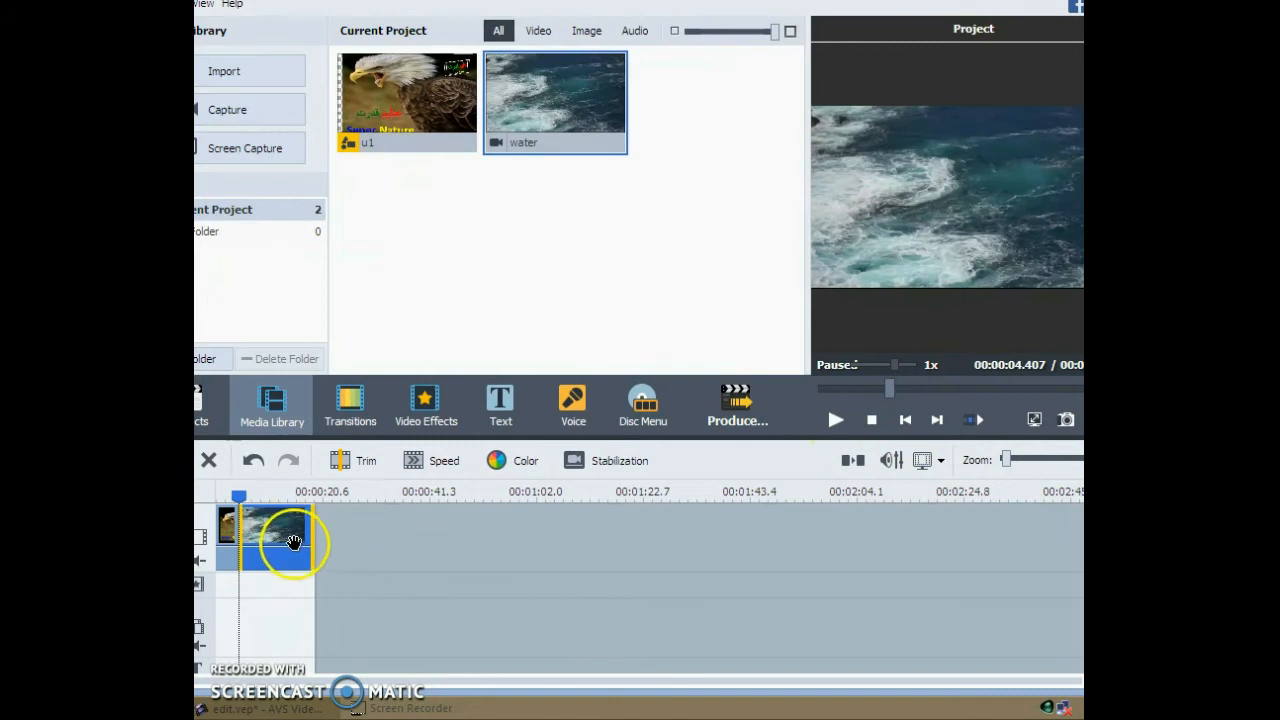
# - Return the playhead to the start of the timeline and play the project through the u1 and water clips
pyautogui.moveTo(240, 496); pyautogui.dragTo(217, 497)
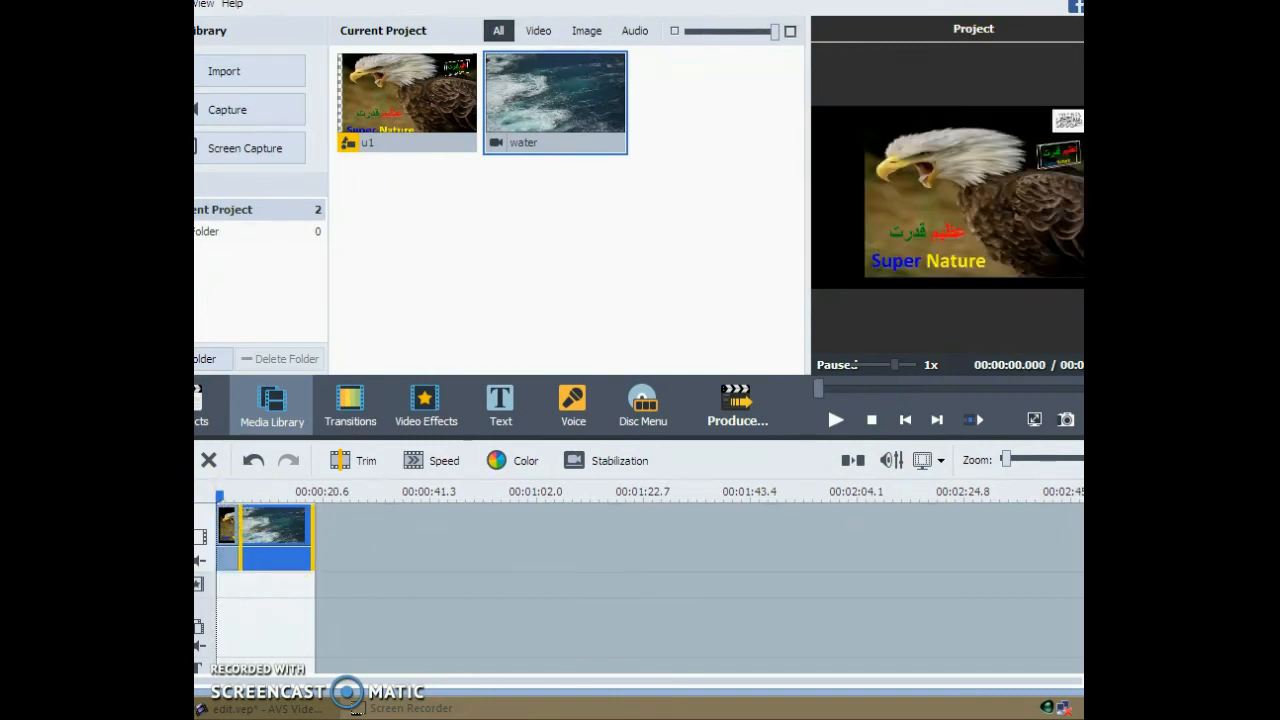
pyautogui.click(832, 415)
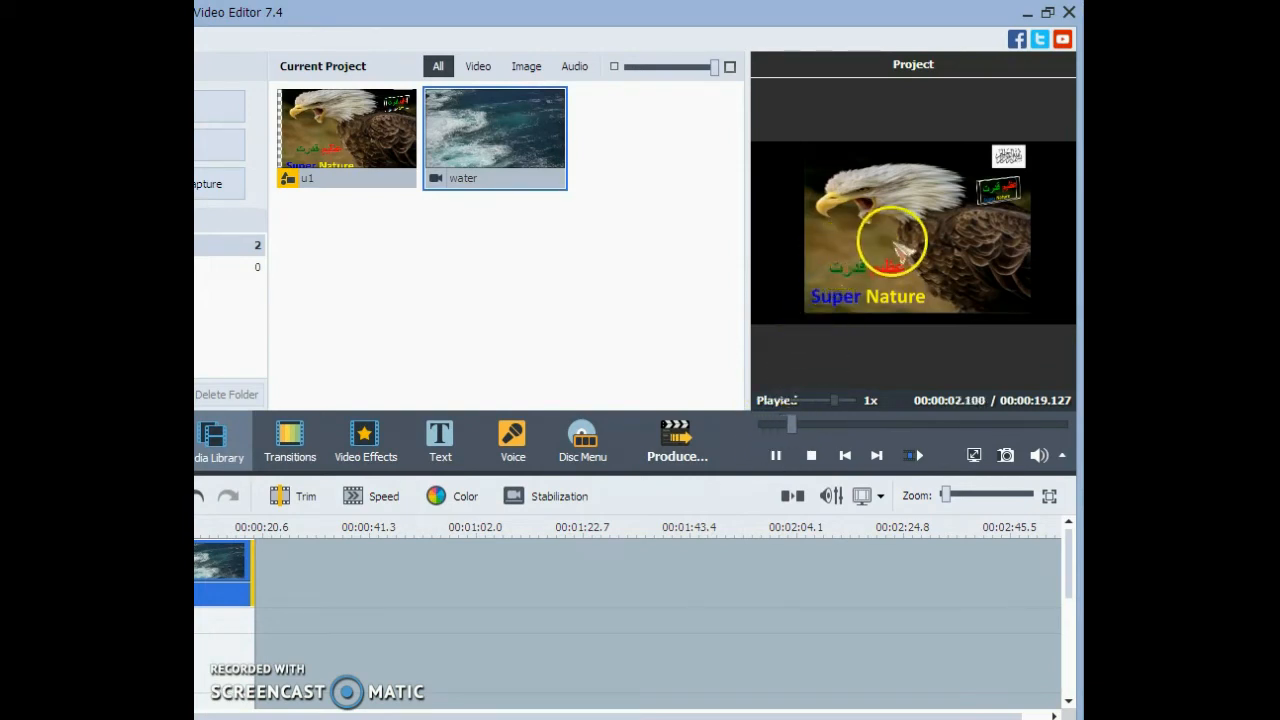
pyautogui.click(916, 455)
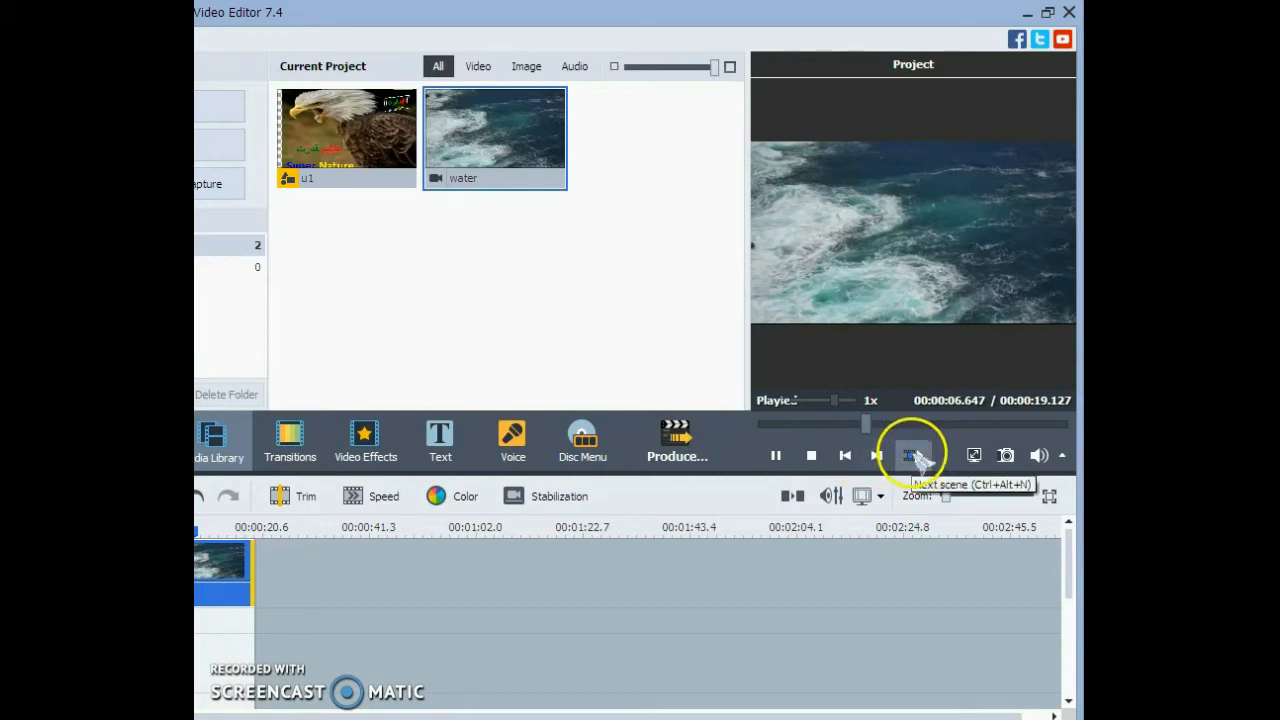
# - Stop the project playback and examine the preview volume slider
pyautogui.click(820, 455)
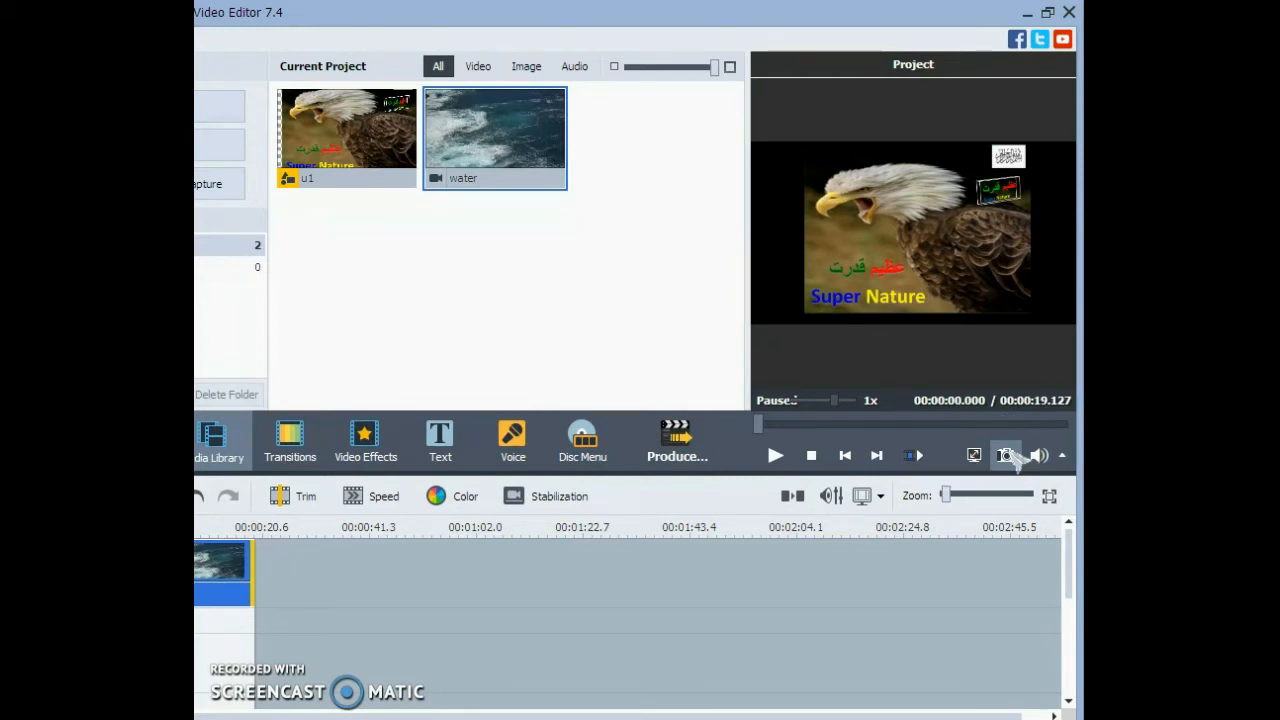
pyautogui.click(1062, 455)
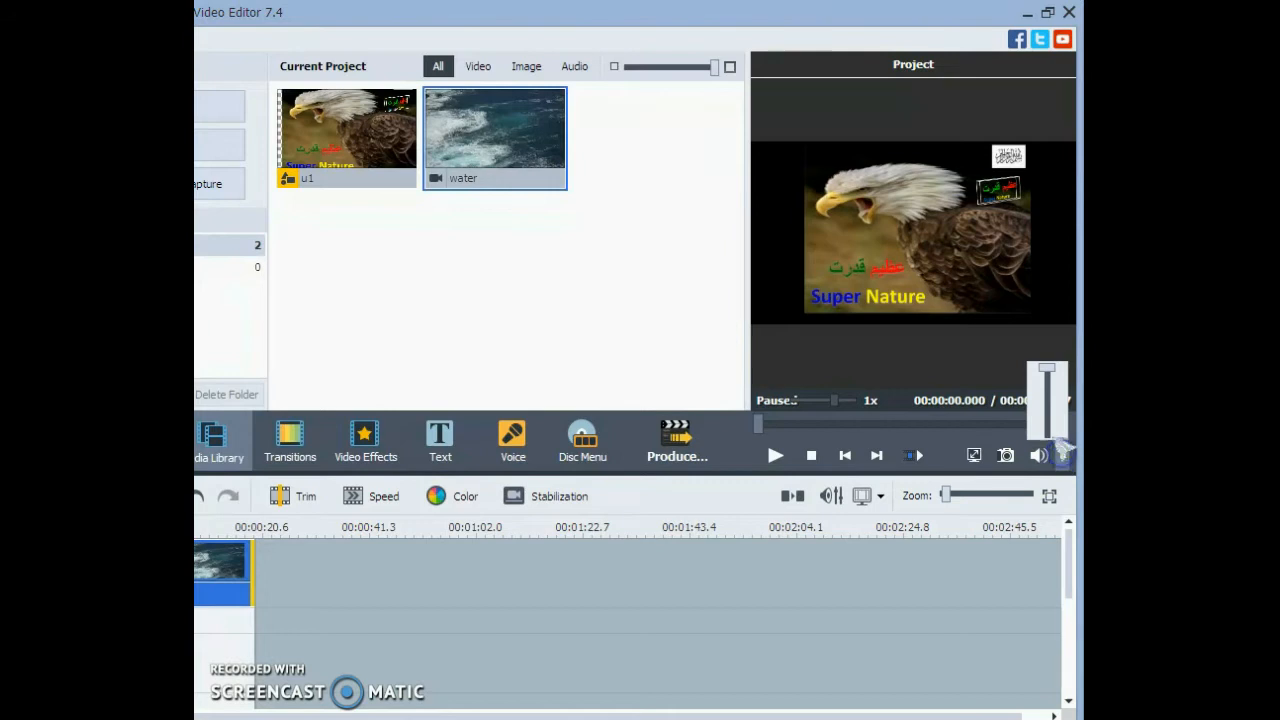
pyautogui.moveTo(1049, 370)
pyautogui.mouseDown()
pyautogui.moveTo(1051, 400)
pyautogui.moveTo(1052, 371)
pyautogui.mouseUp()
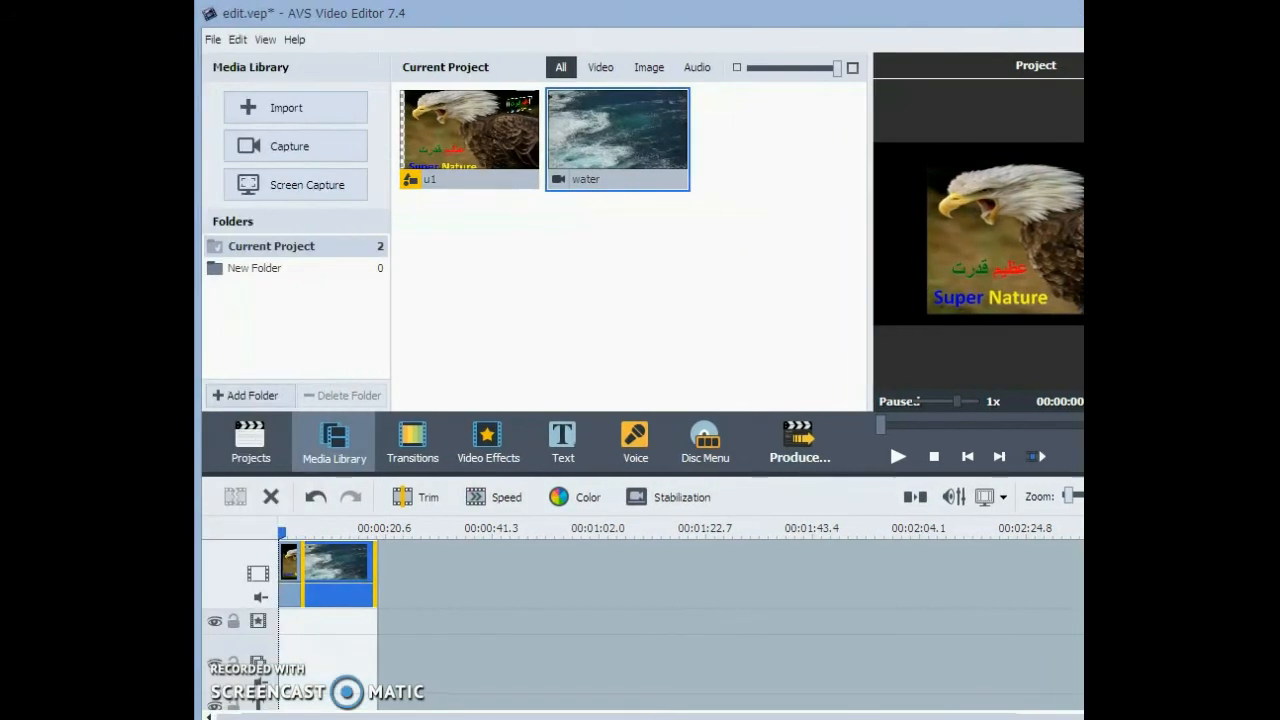
# - Import the hawk screech valley sound file from the My Music folder into the current project
pyautogui.click(264, 95)
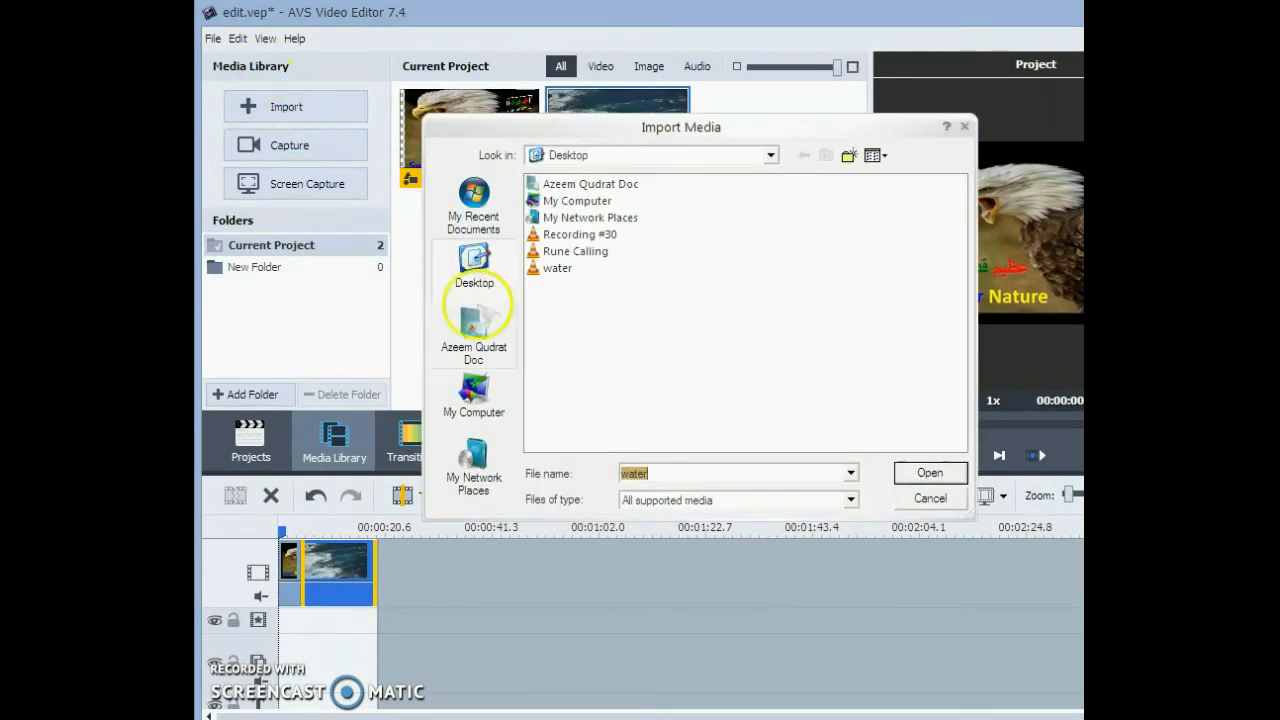
pyautogui.click(478, 332)
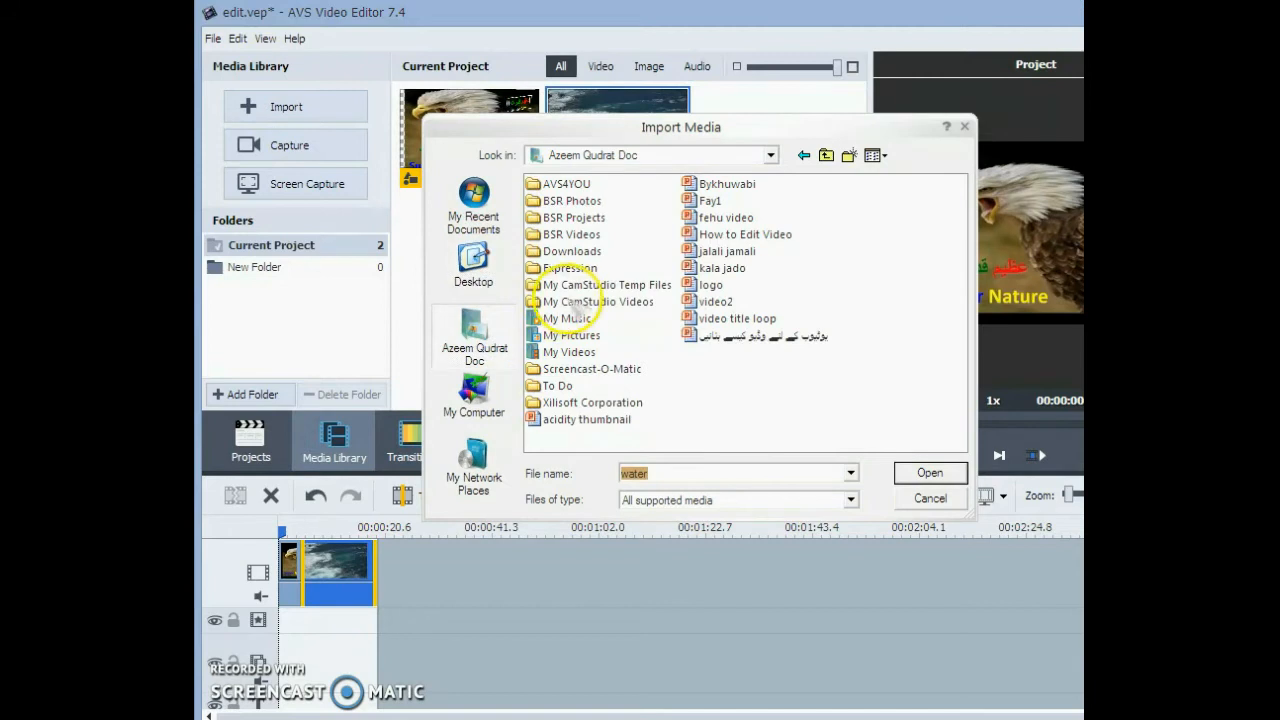
pyautogui.doubleClick(570, 319)
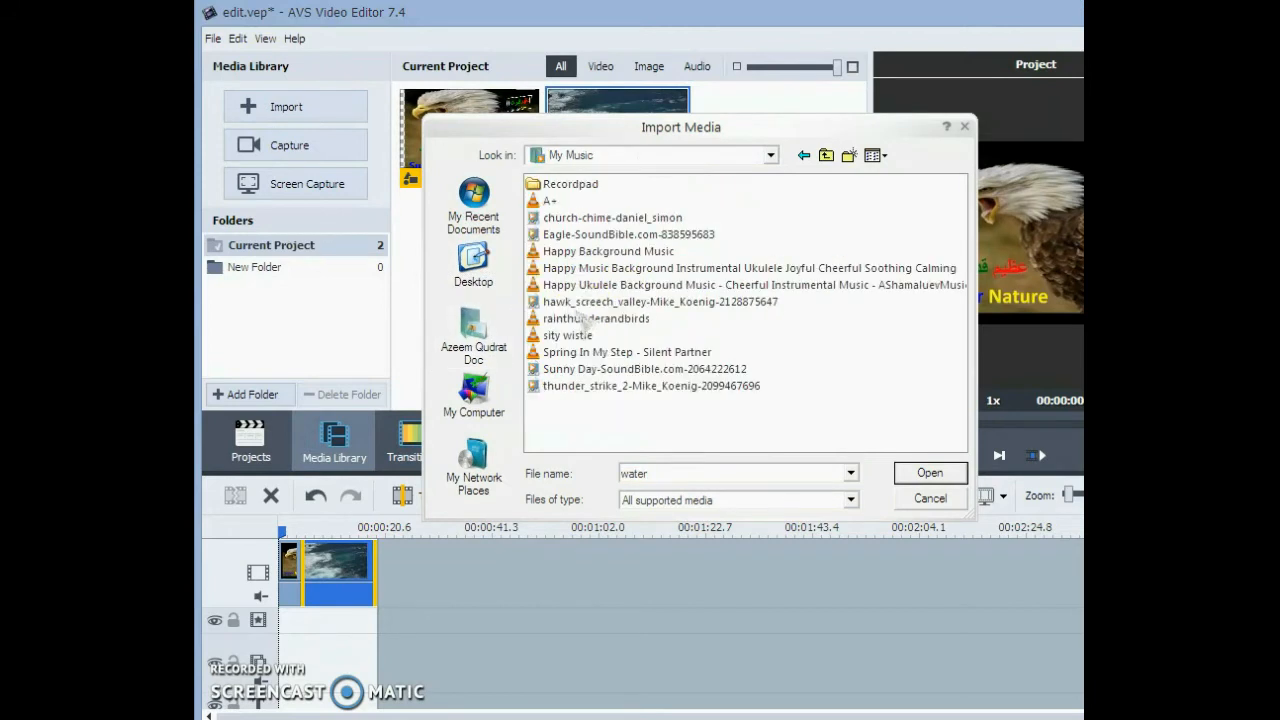
pyautogui.click(605, 303)
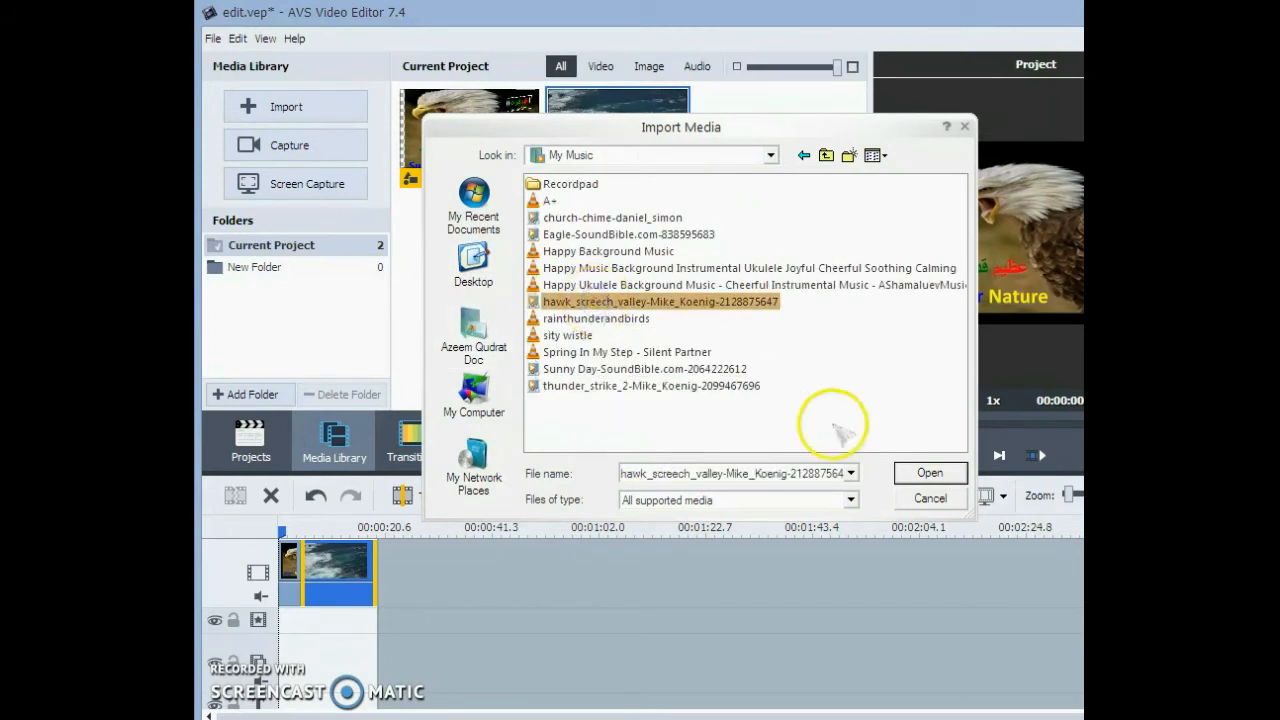
pyautogui.click(912, 478)
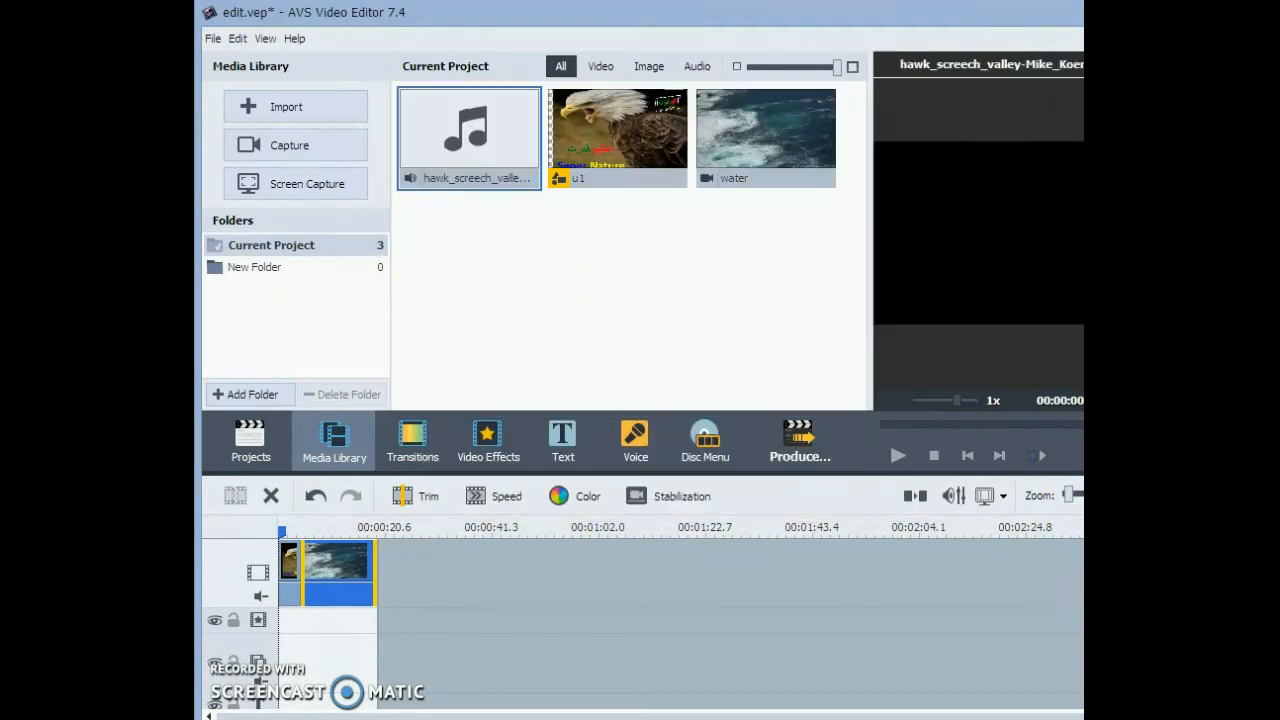
# - Place the hawk screech sound at the start of the audio track, beneath the u1 clip
pyautogui.scroll(-3, 458, 648)
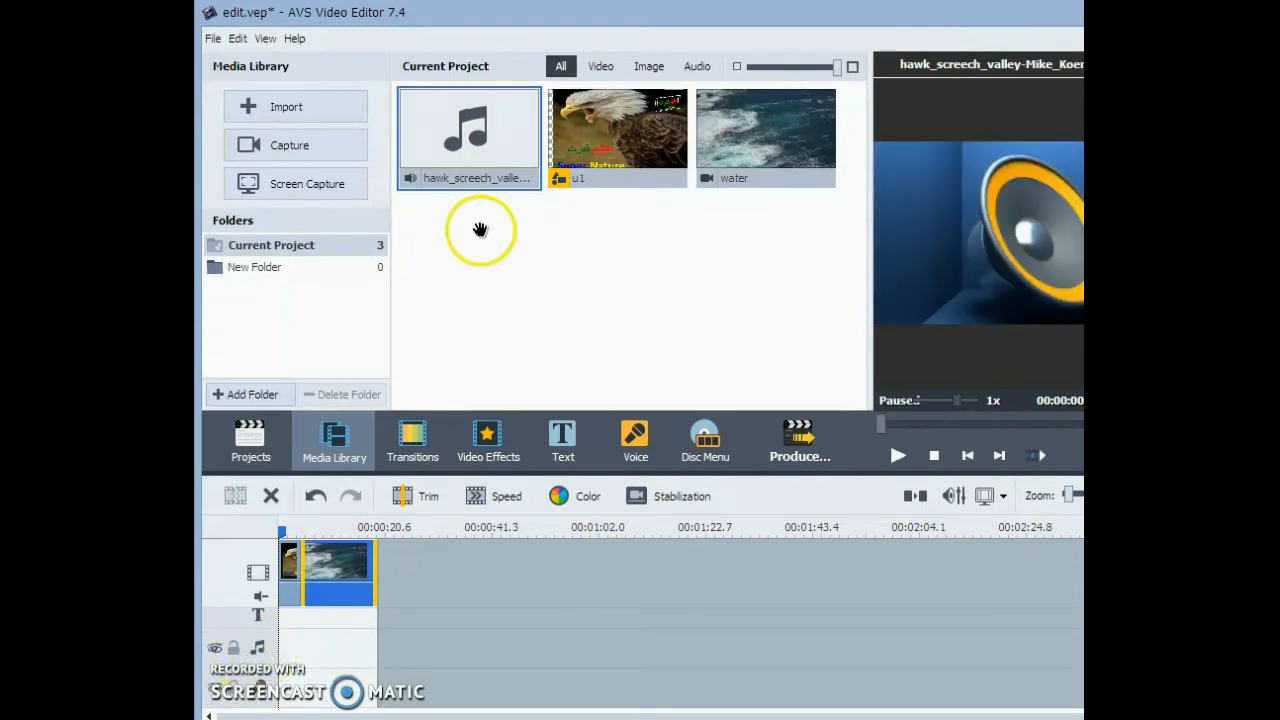
pyautogui.moveTo(488, 130); pyautogui.dragTo(281, 647)
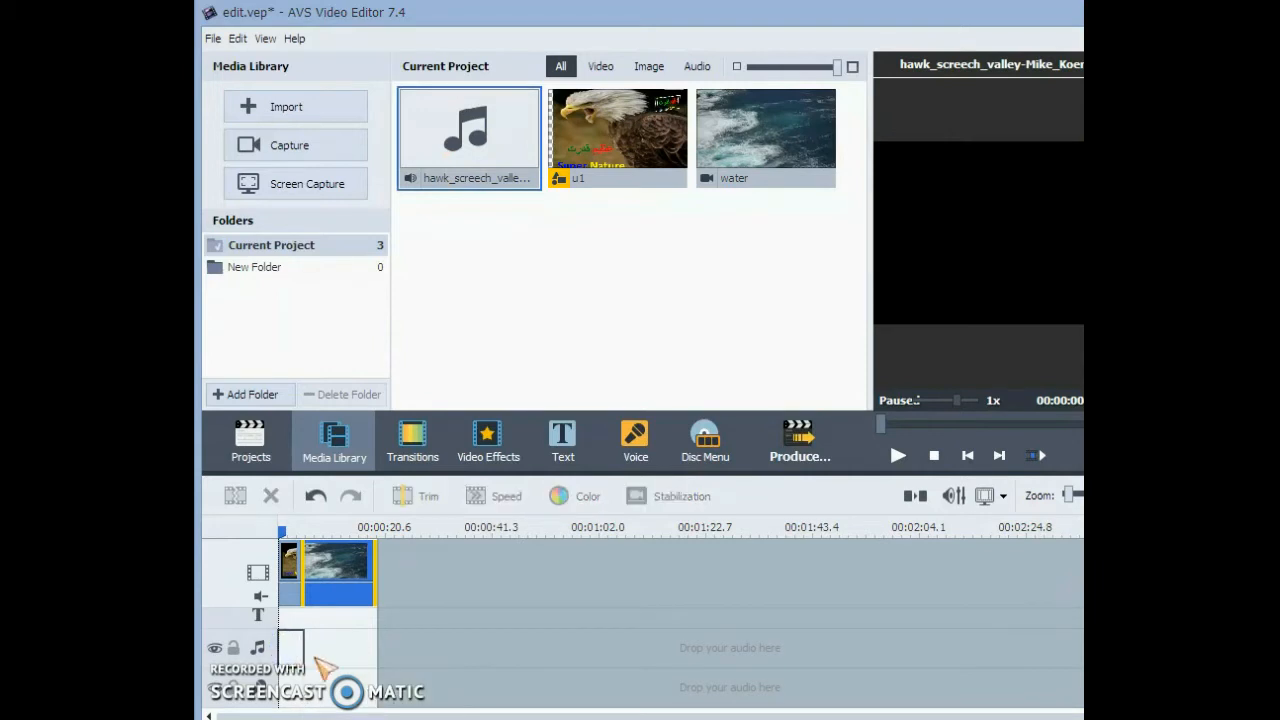
pyautogui.click(300, 648)
# - Move the playhead near the start of the timeline and play the project to check the hawk screech over the u1 clip
pyautogui.click(898, 456)
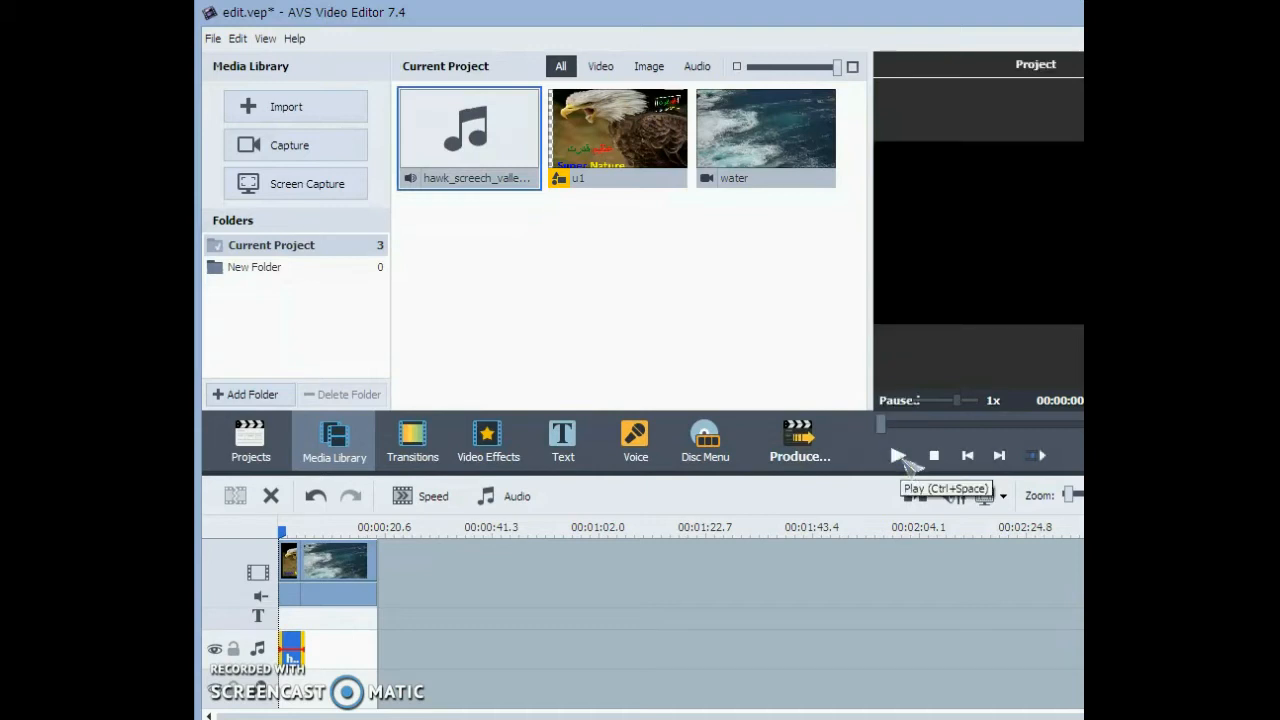
pyautogui.click(898, 456)
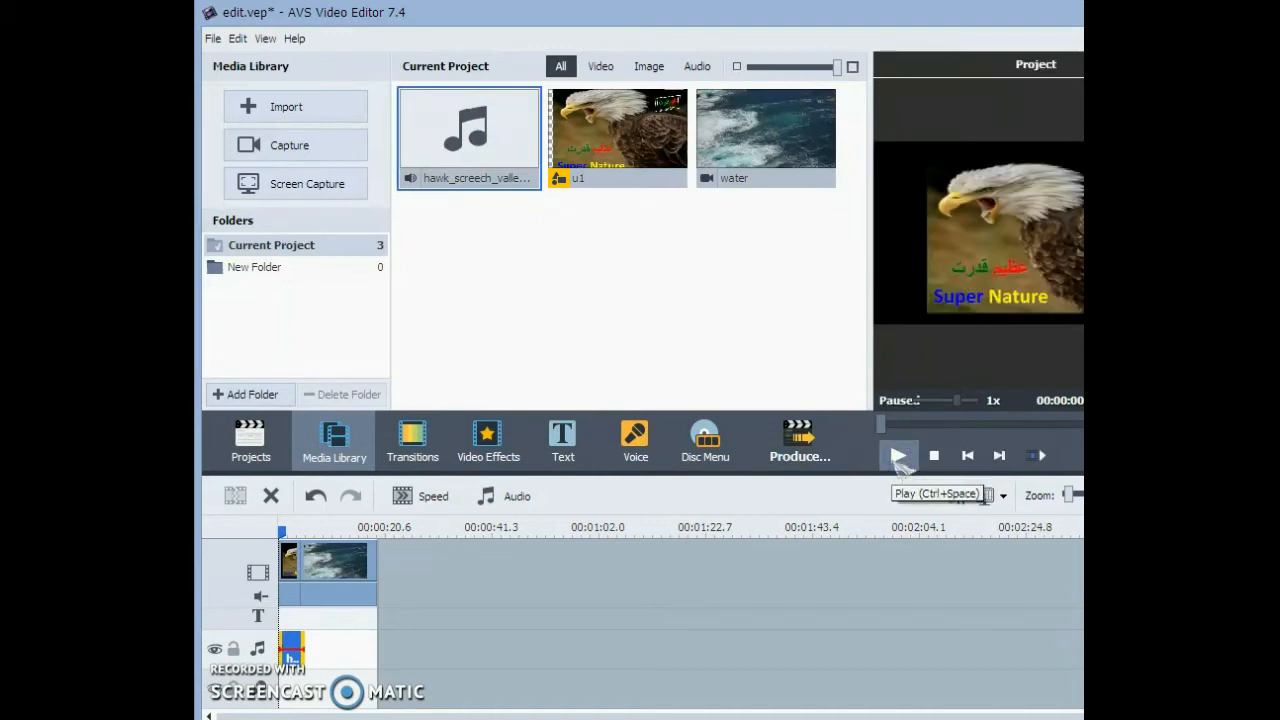
pyautogui.click(905, 462)
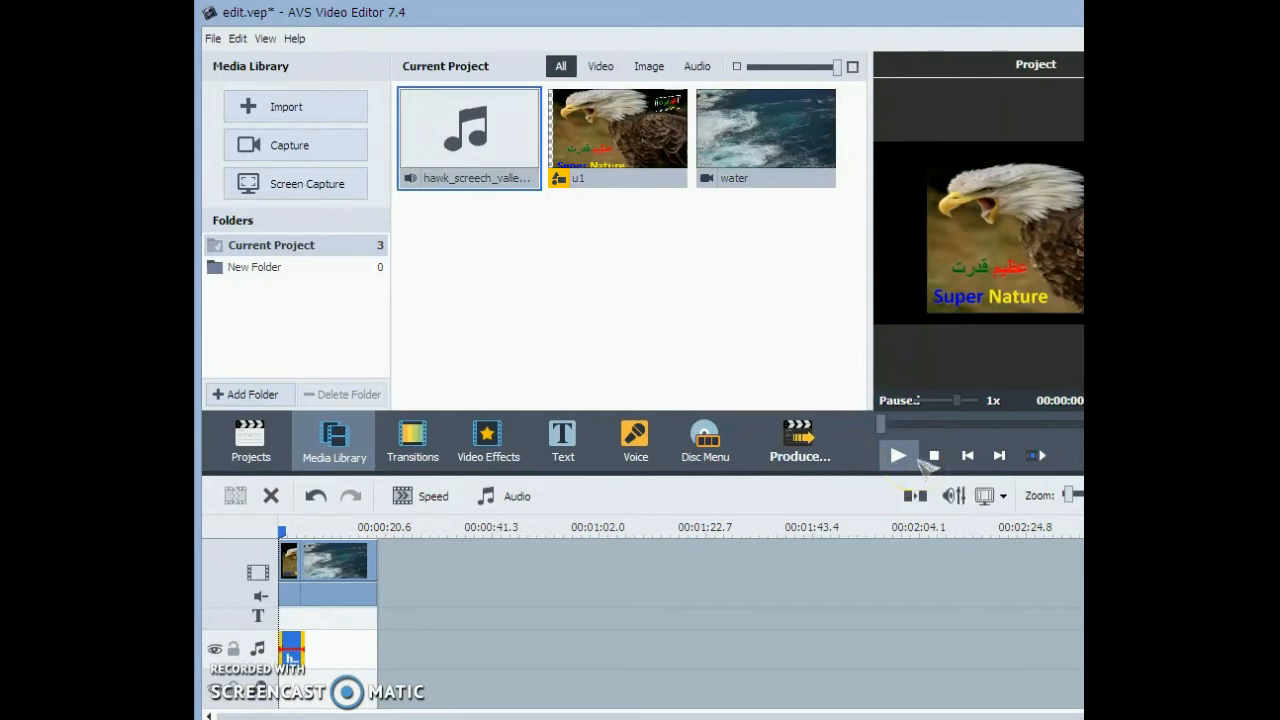
pyautogui.click(900, 455)
pyautogui.click(282, 526)
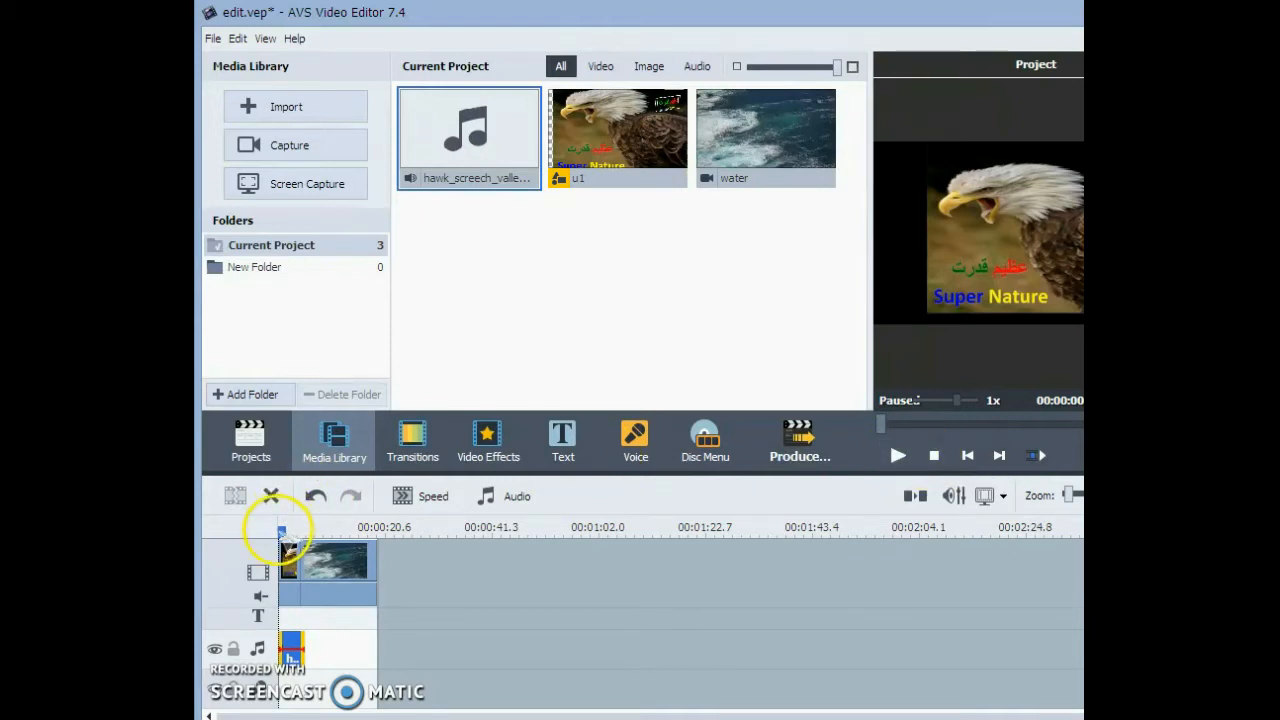
pyautogui.moveTo(281, 530)
pyautogui.mouseDown()
pyautogui.moveTo(301, 530)
pyautogui.moveTo(265, 531)
pyautogui.mouseUp()
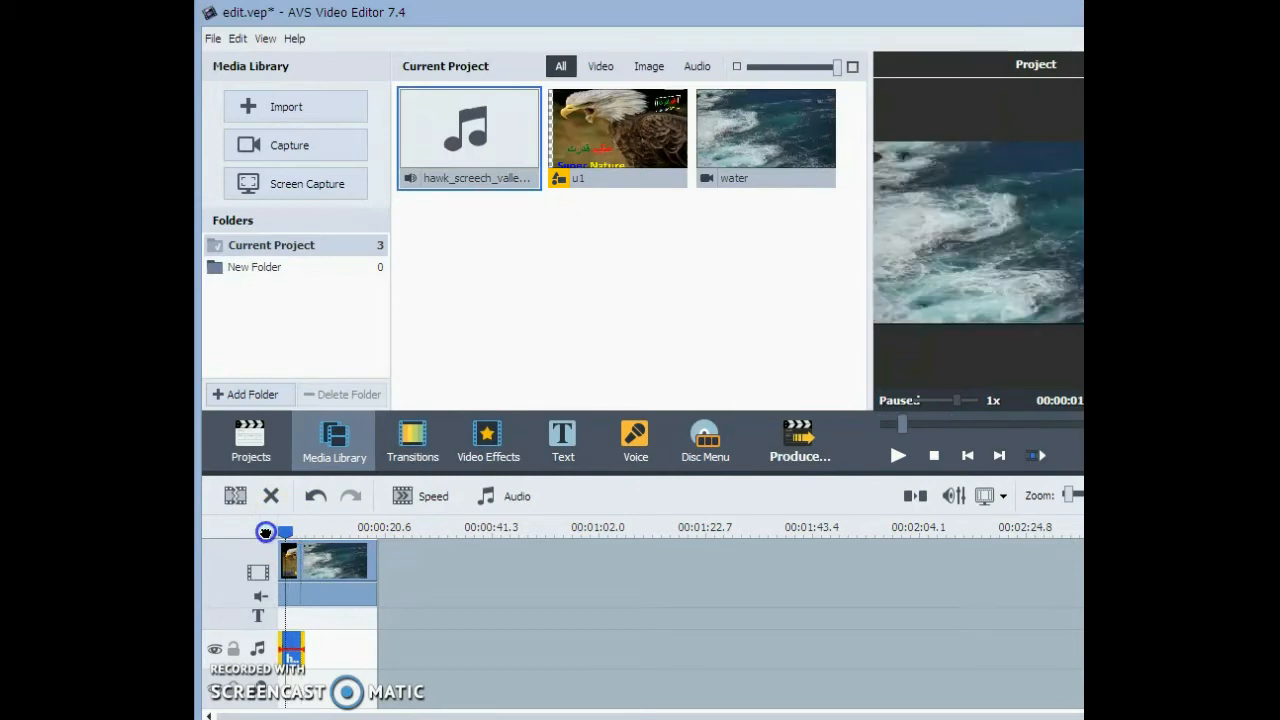
pyautogui.click(238, 531)
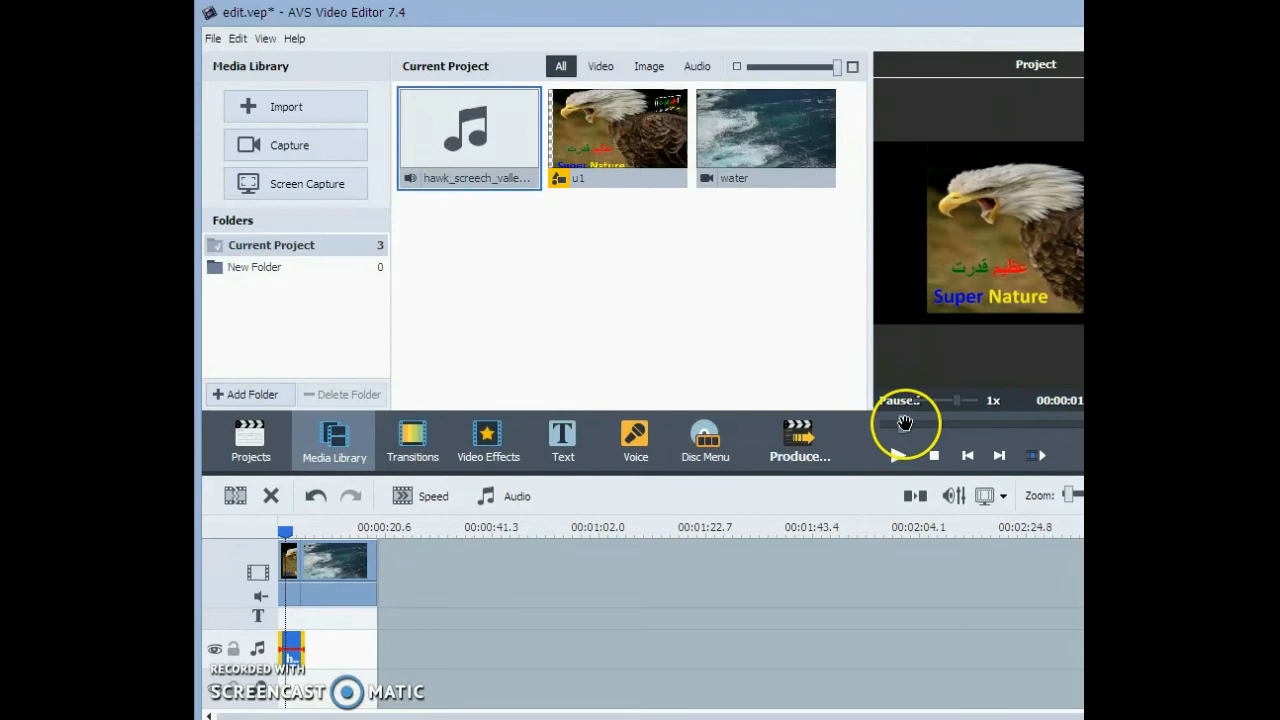
pyautogui.click(898, 455)
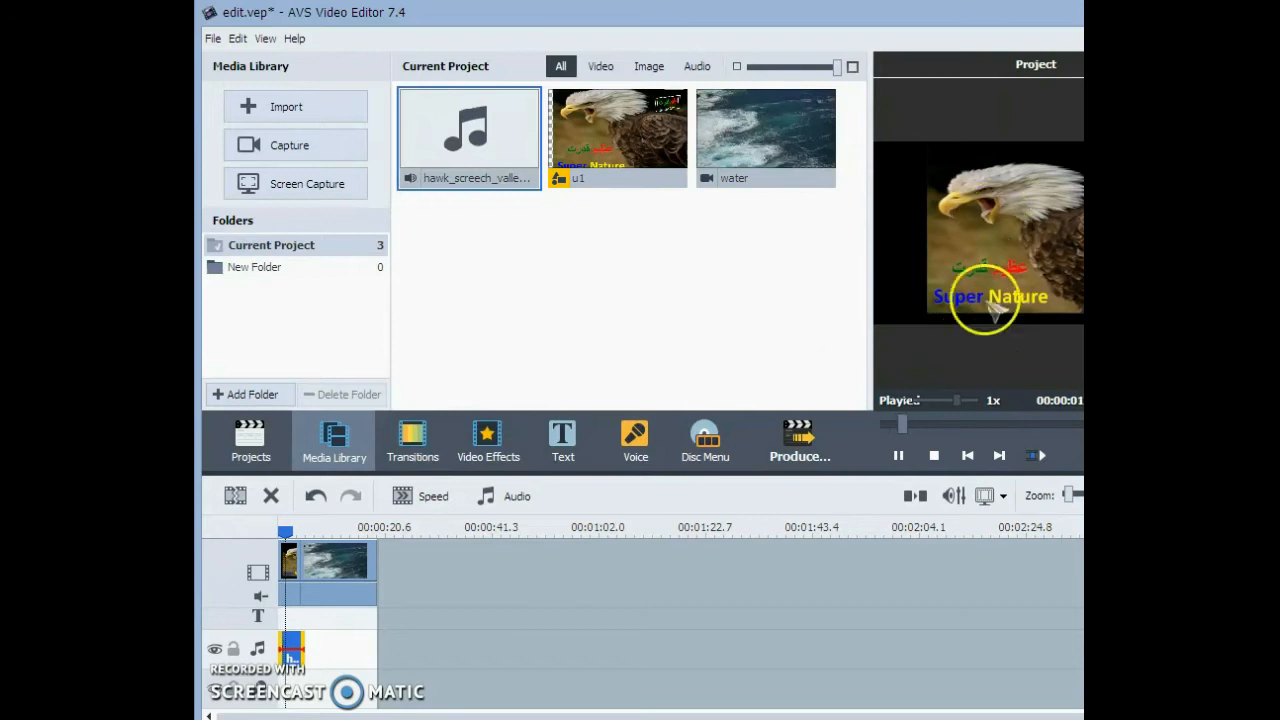
pyautogui.click(903, 455)
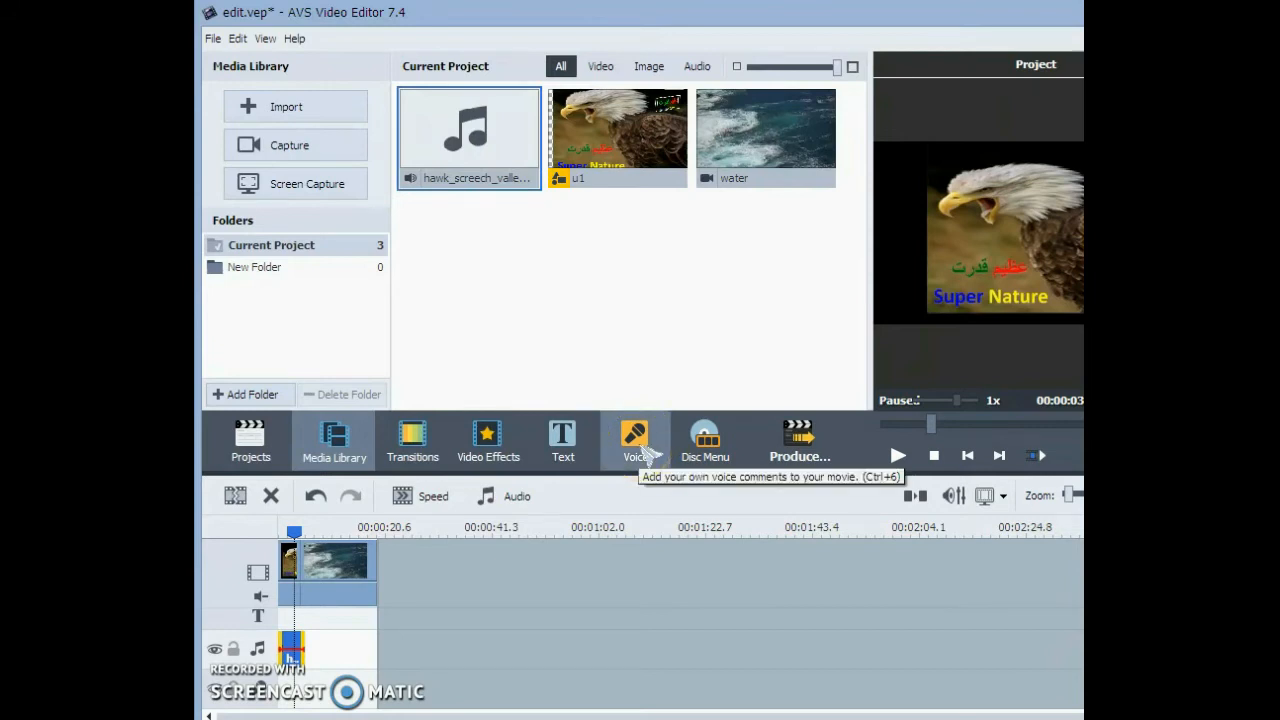
# - Open the voice recording view and examine its microphone options without recording
pyautogui.click(644, 451)
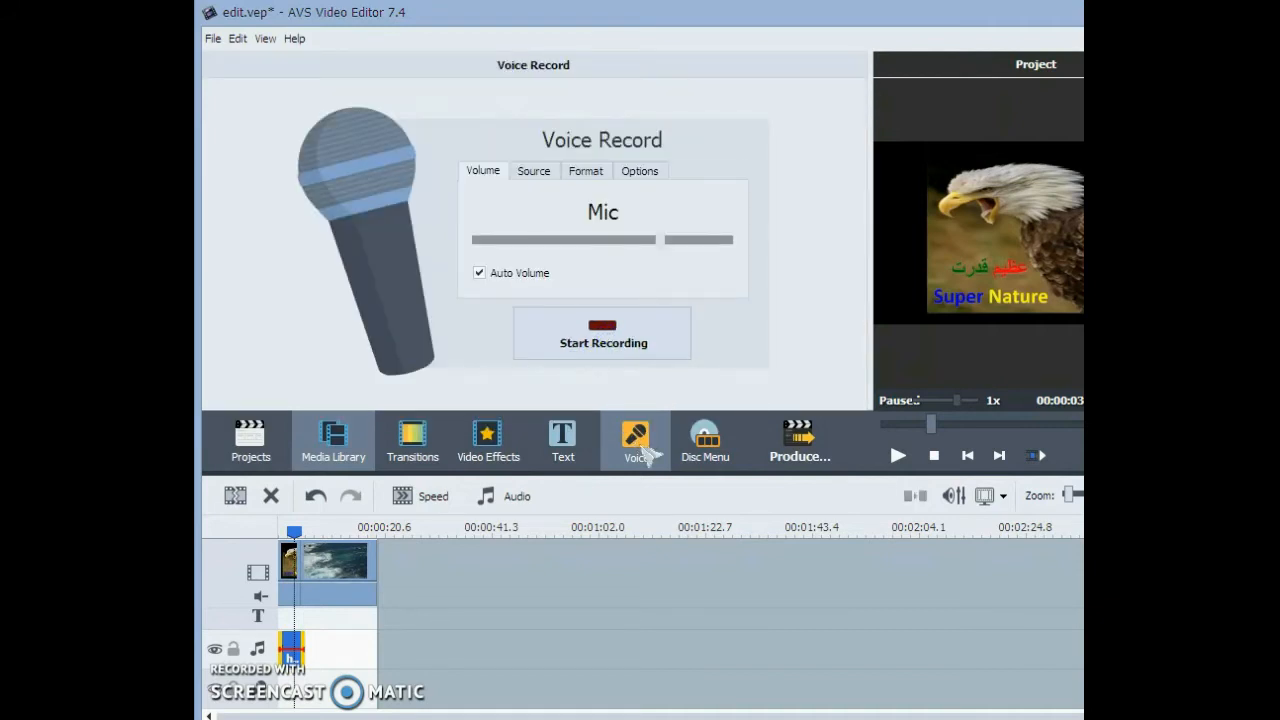
pyautogui.click(681, 394)
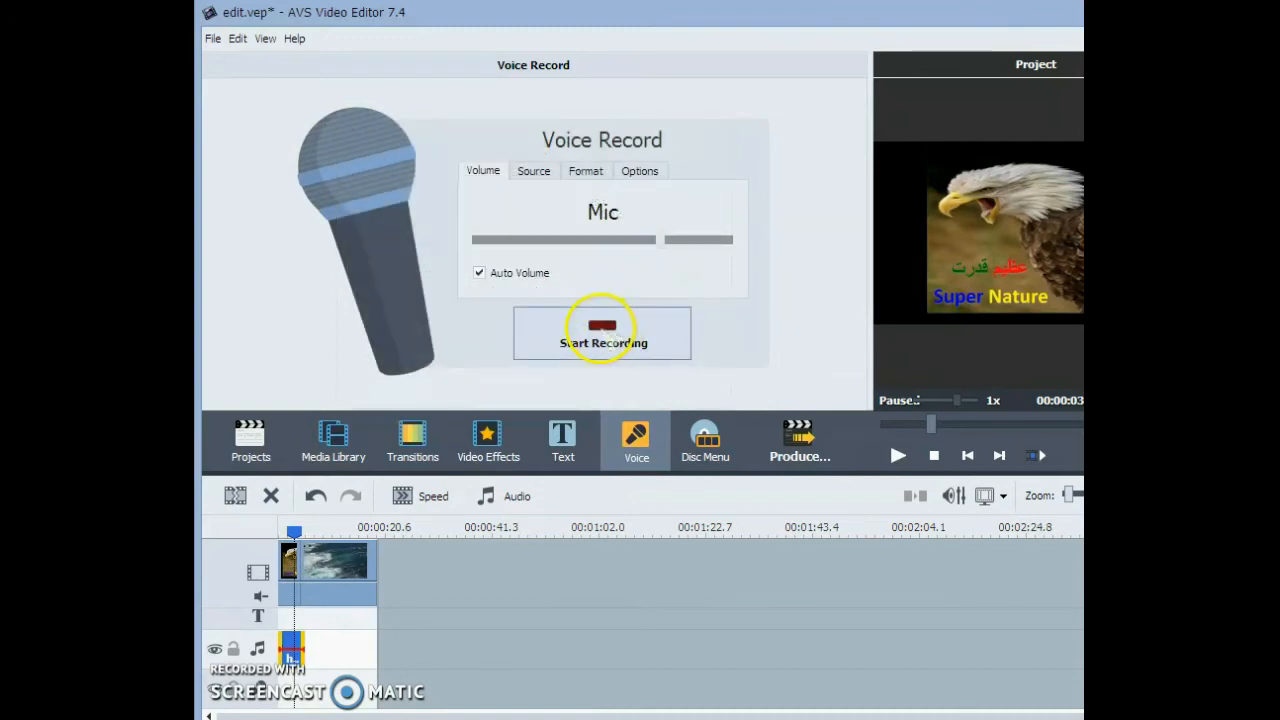
# - Add the Oriental text preset to the text track and move it to the start of the timeline
pyautogui.click(563, 440)
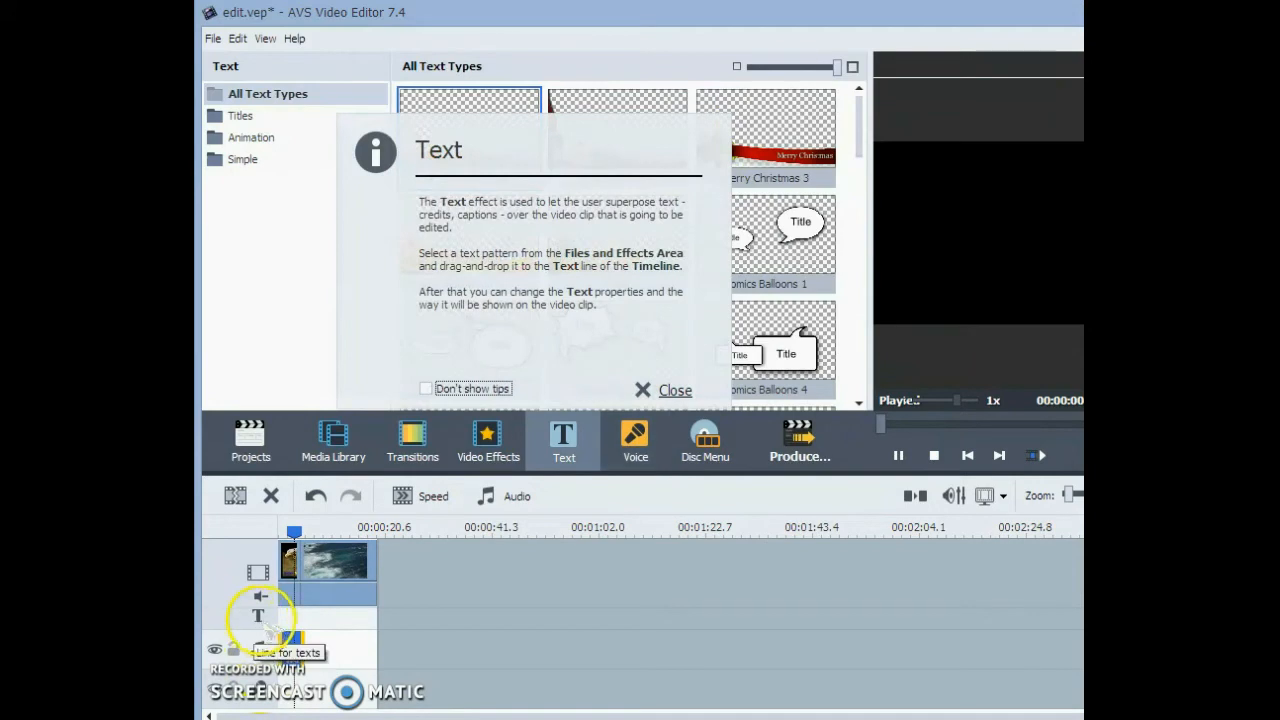
pyautogui.click(662, 392)
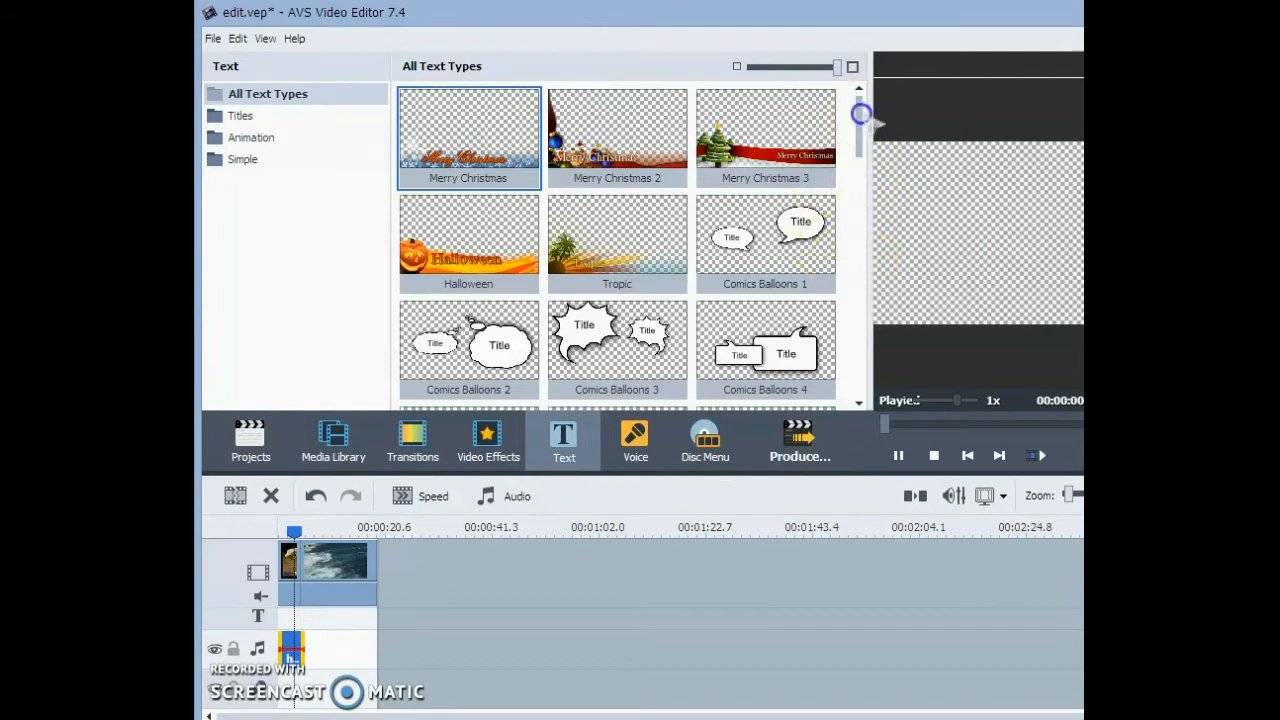
pyautogui.click(860, 178)
pyautogui.scroll(-1, 830, 250)
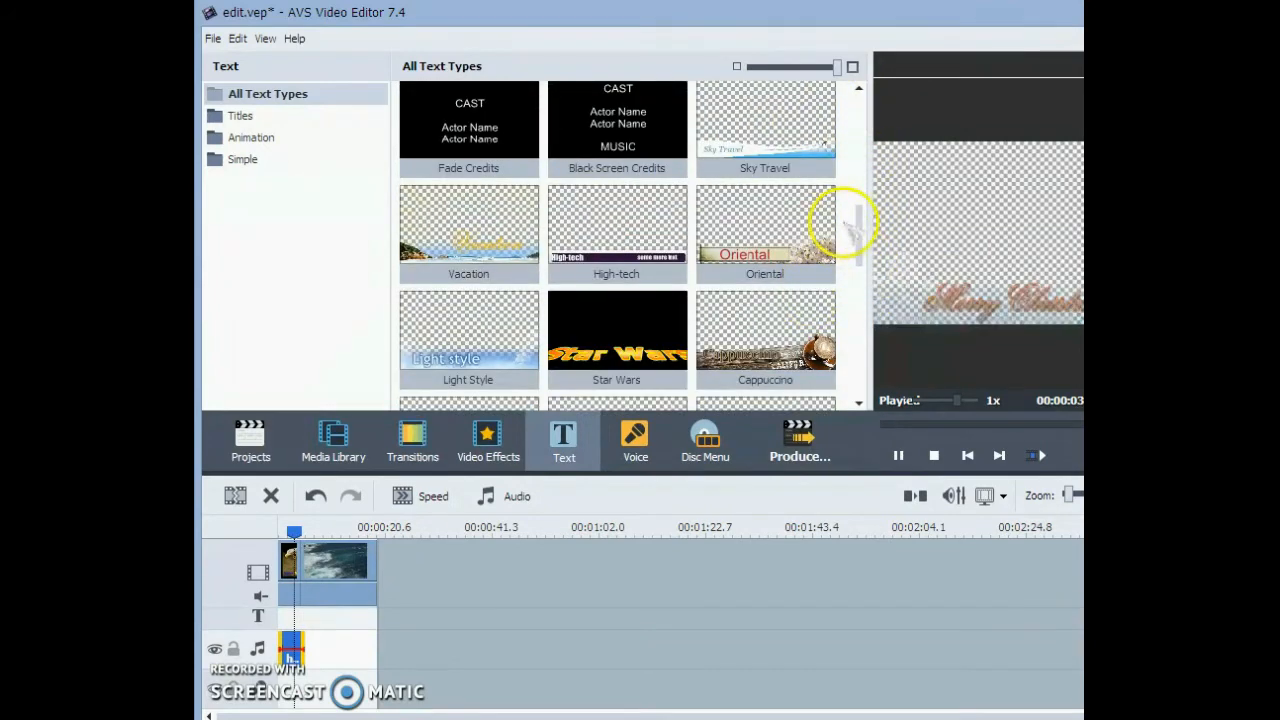
pyautogui.scroll(-1, 785, 255)
pyautogui.scroll(-1, 818, 180)
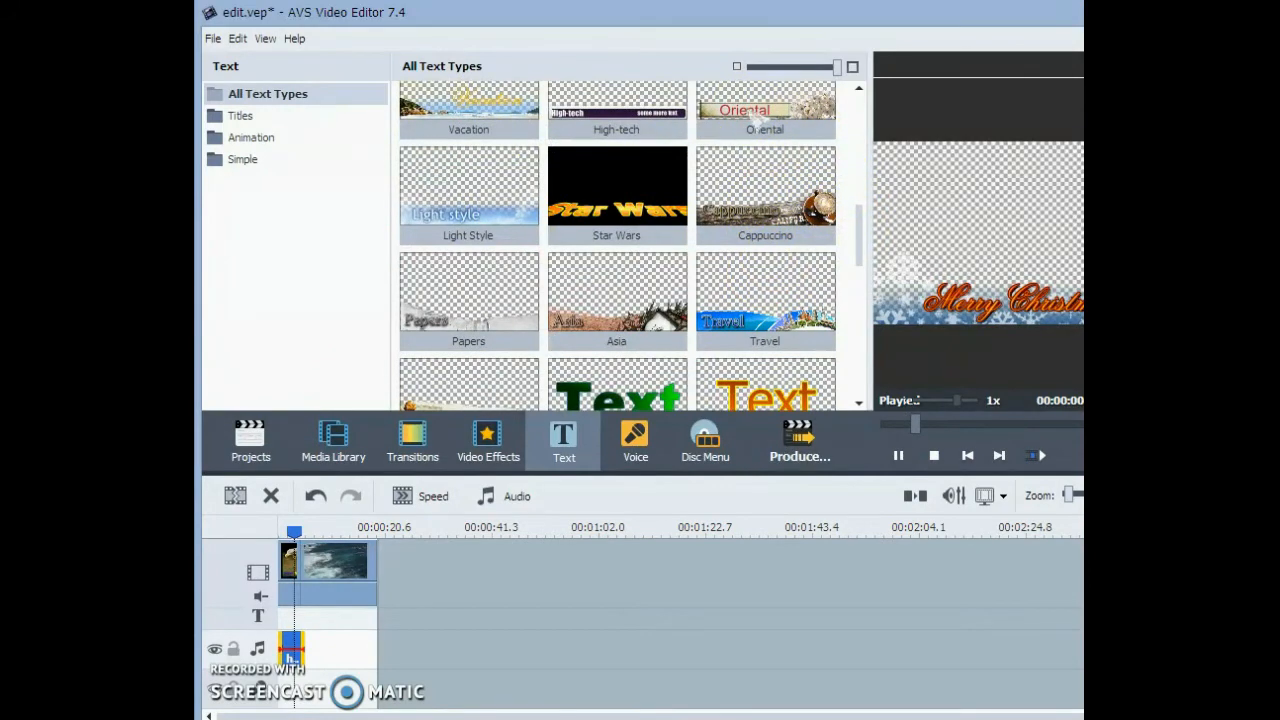
pyautogui.click(745, 108)
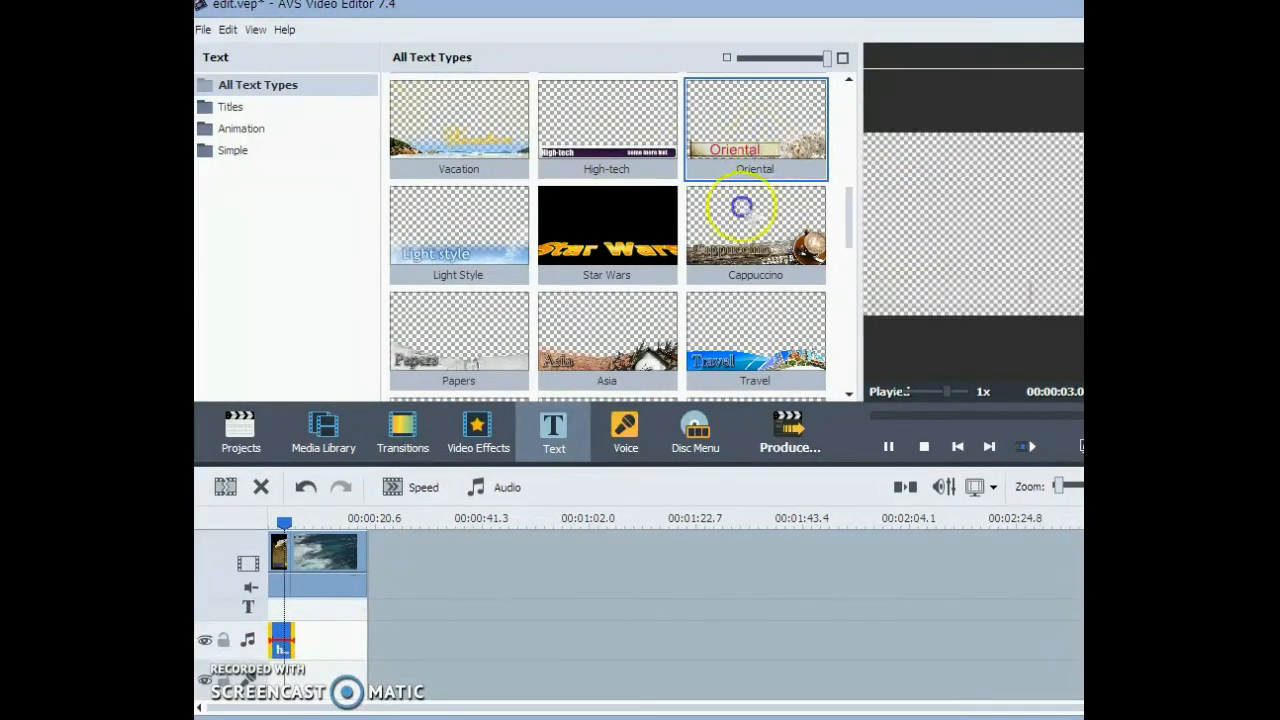
pyautogui.moveTo(739, 137); pyautogui.dragTo(320, 614)
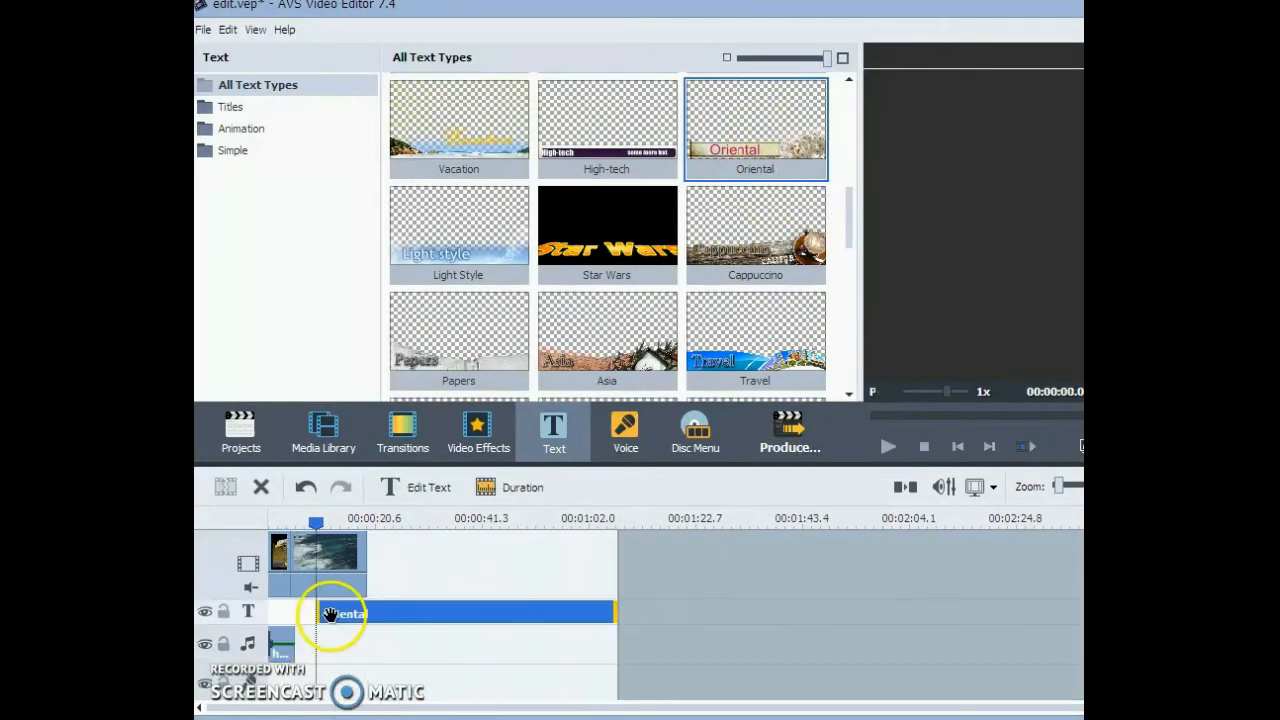
pyautogui.moveTo(433, 614); pyautogui.dragTo(345, 609)
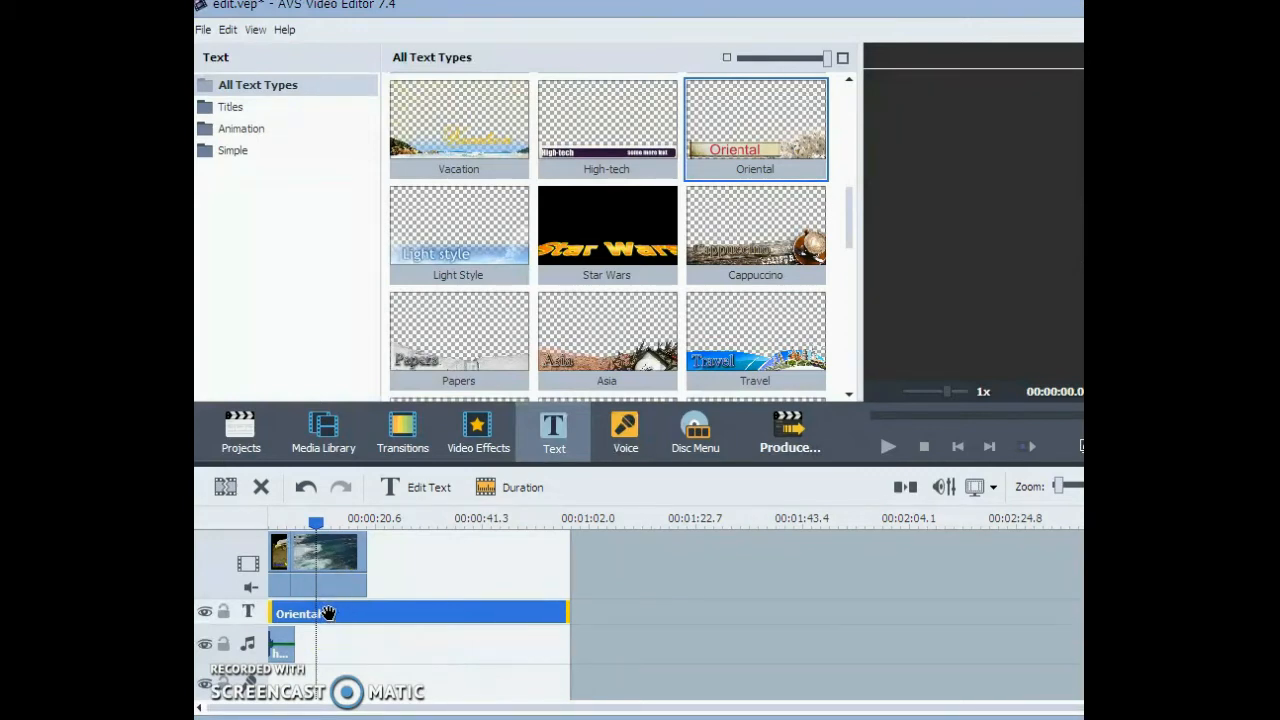
# - Replace the Oriental title's wording with the creator's name written as one word, and apply the text edit
pyautogui.doubleClick(328, 613)
pyautogui.click(566, 340)
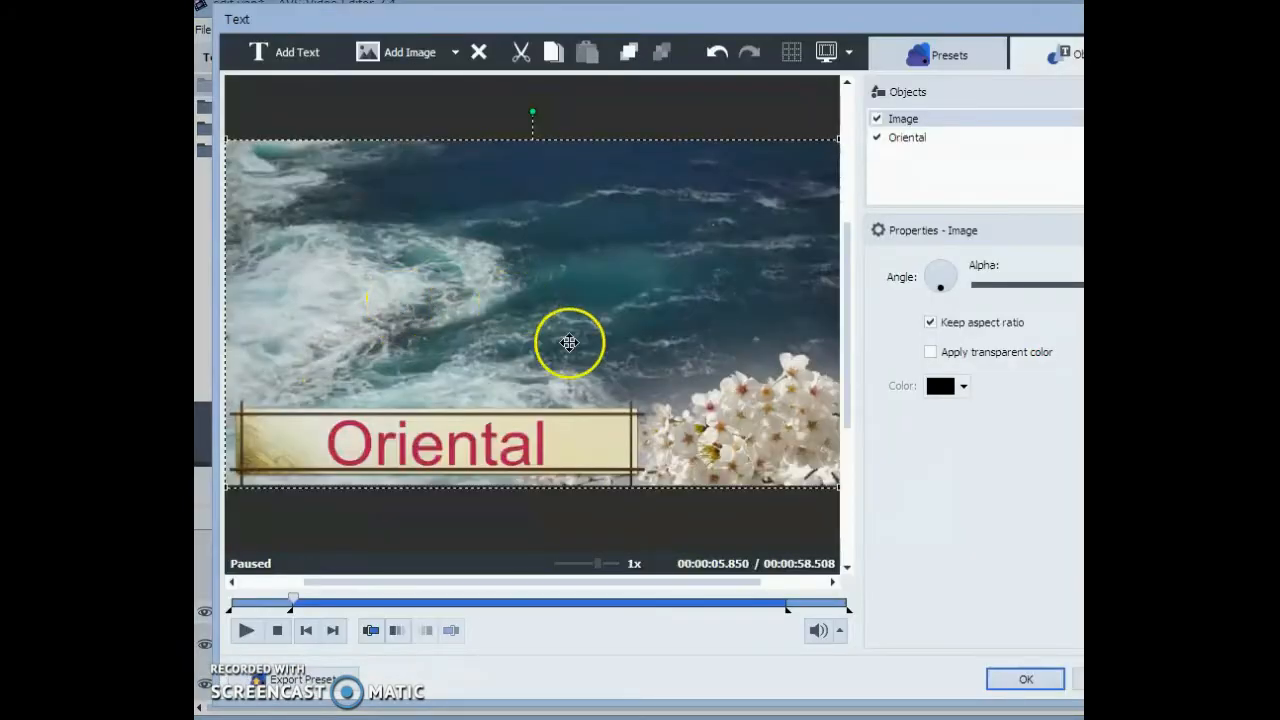
pyautogui.click(446, 449)
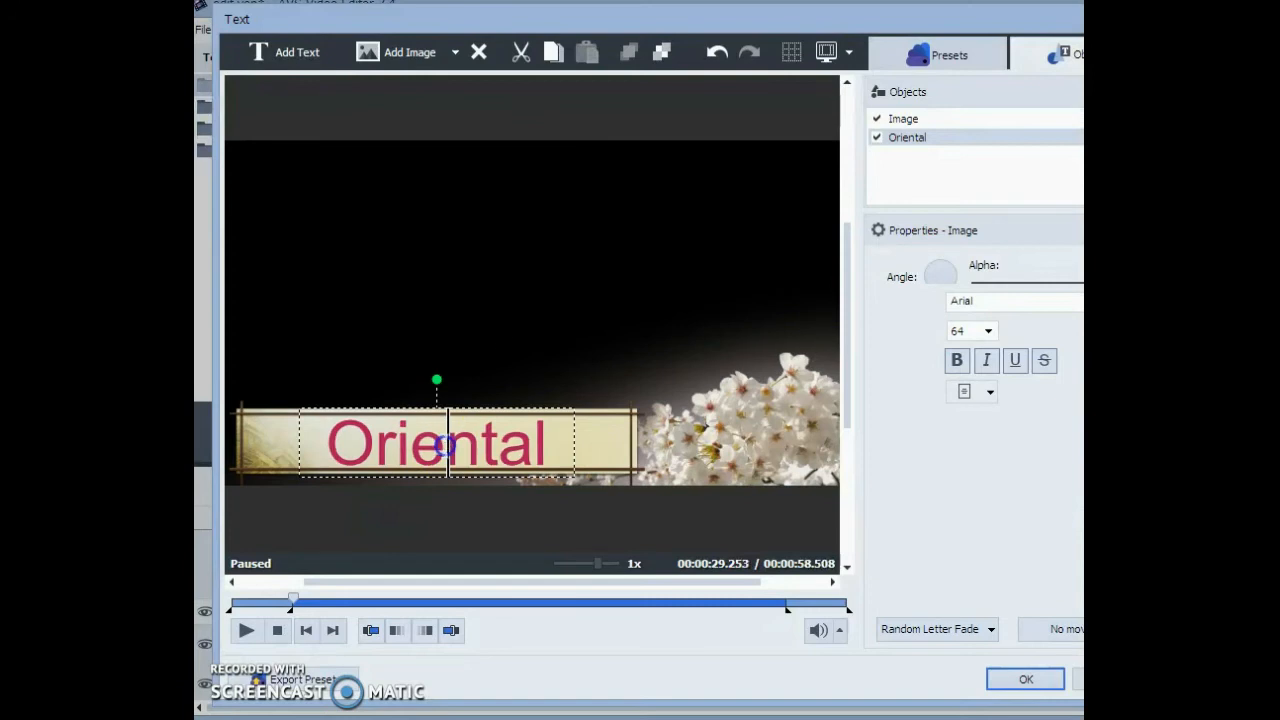
pyautogui.write('Azeem')
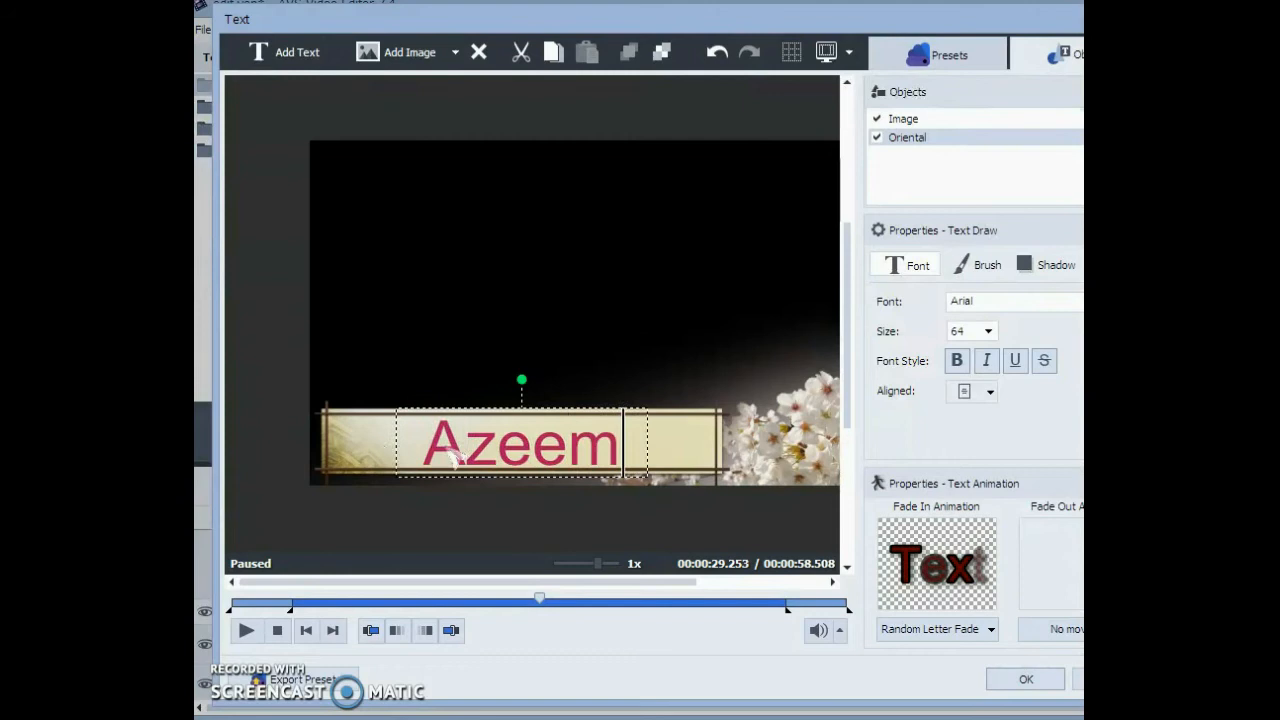
pyautogui.write('Qudrat')
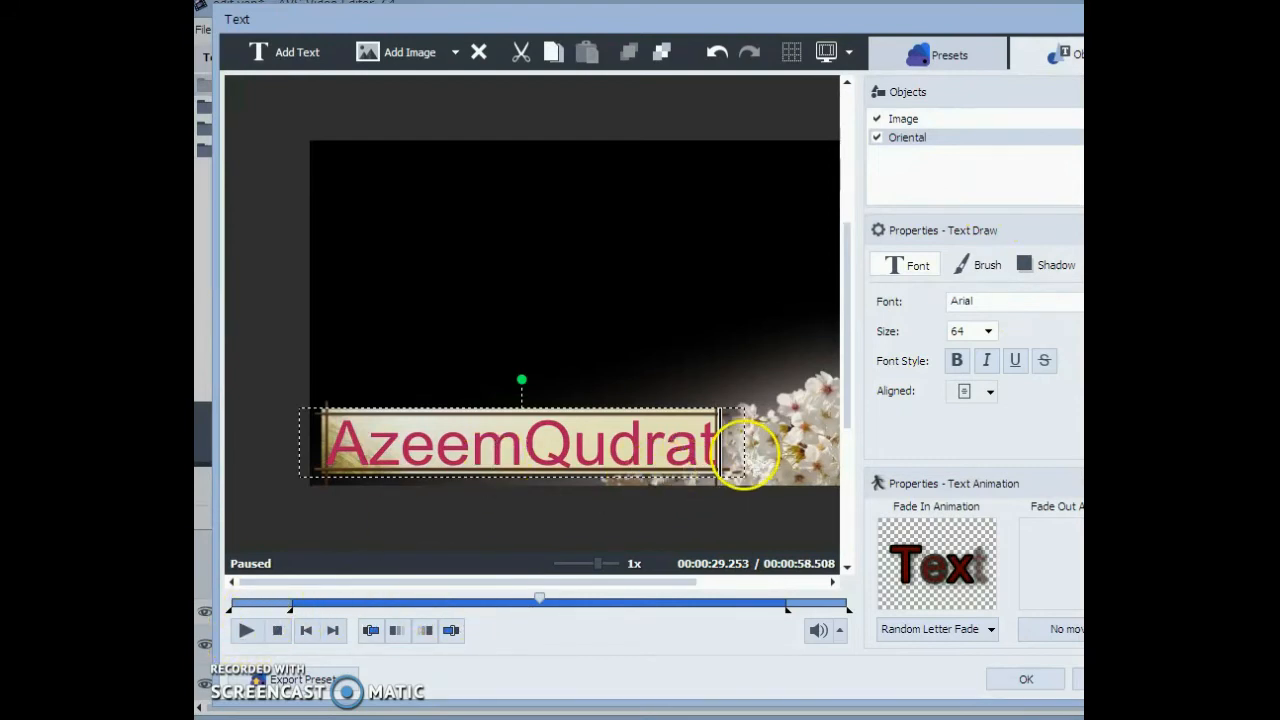
pyautogui.click(1024, 679)
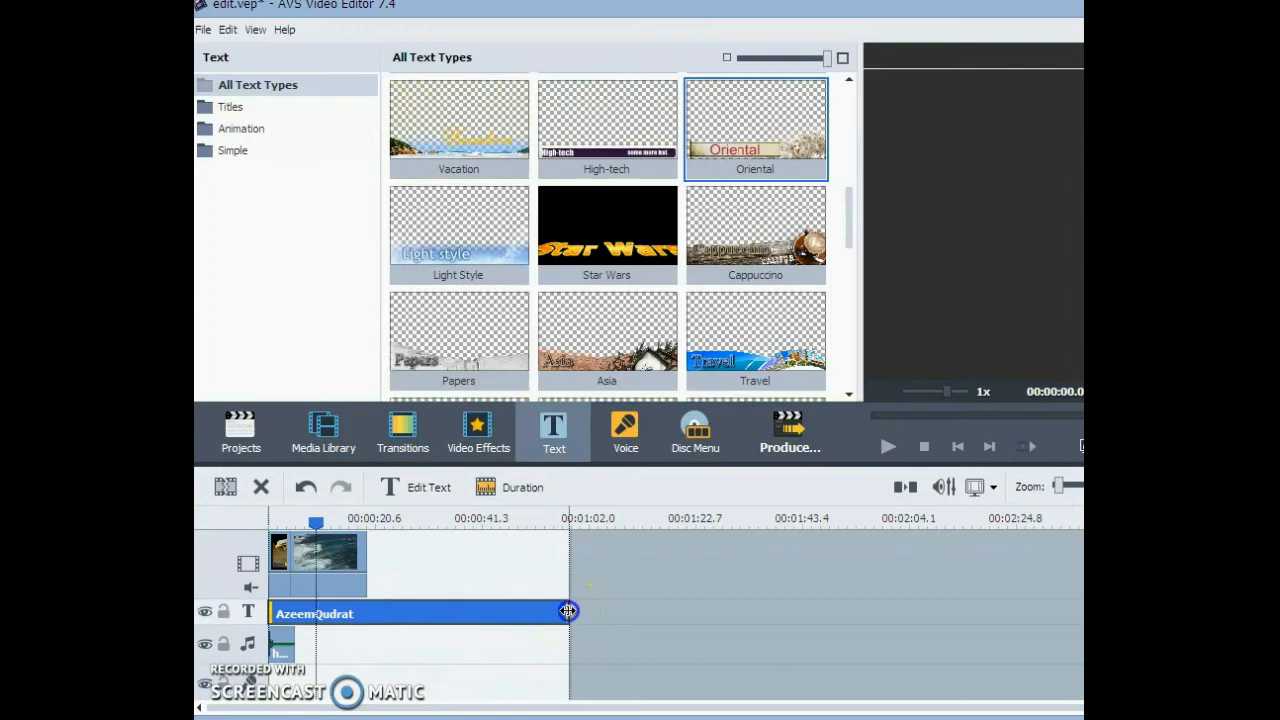
# - Shorten the title clip so it ends close to the end of the water clip, and play the project from the start
pyautogui.moveTo(361, 592); pyautogui.dragTo(362, 593)
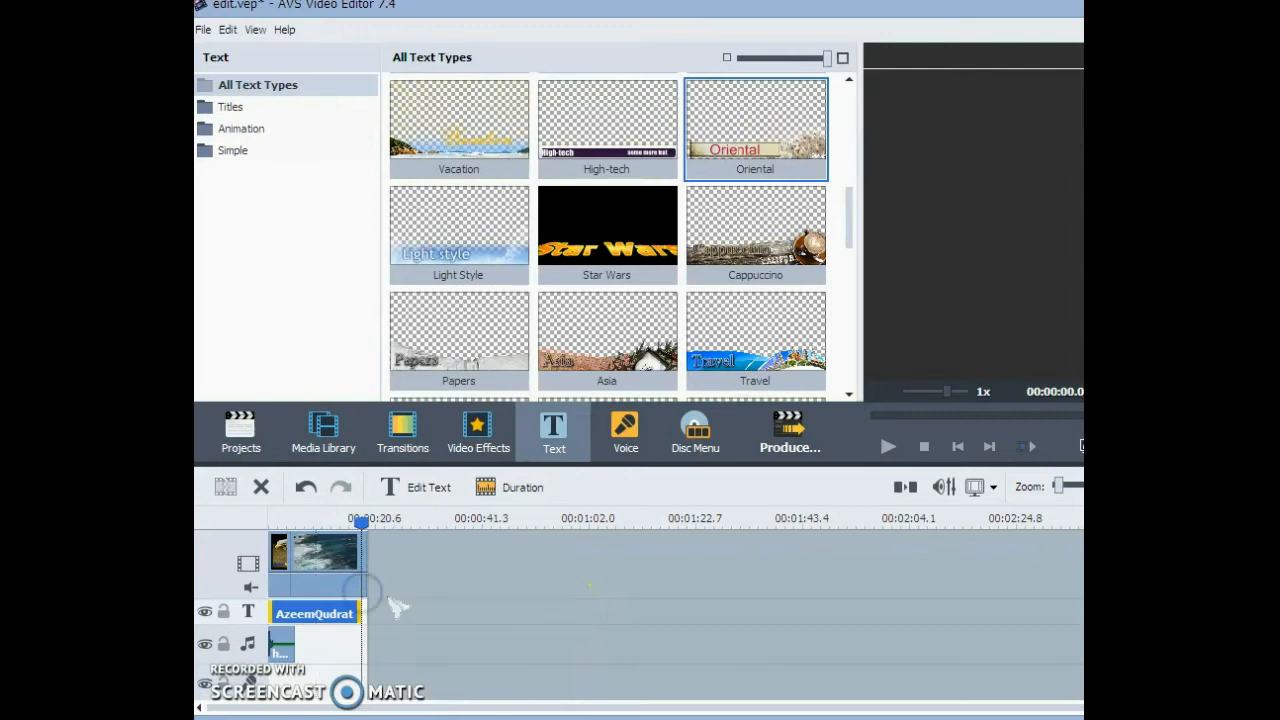
pyautogui.moveTo(358, 516); pyautogui.dragTo(255, 510)
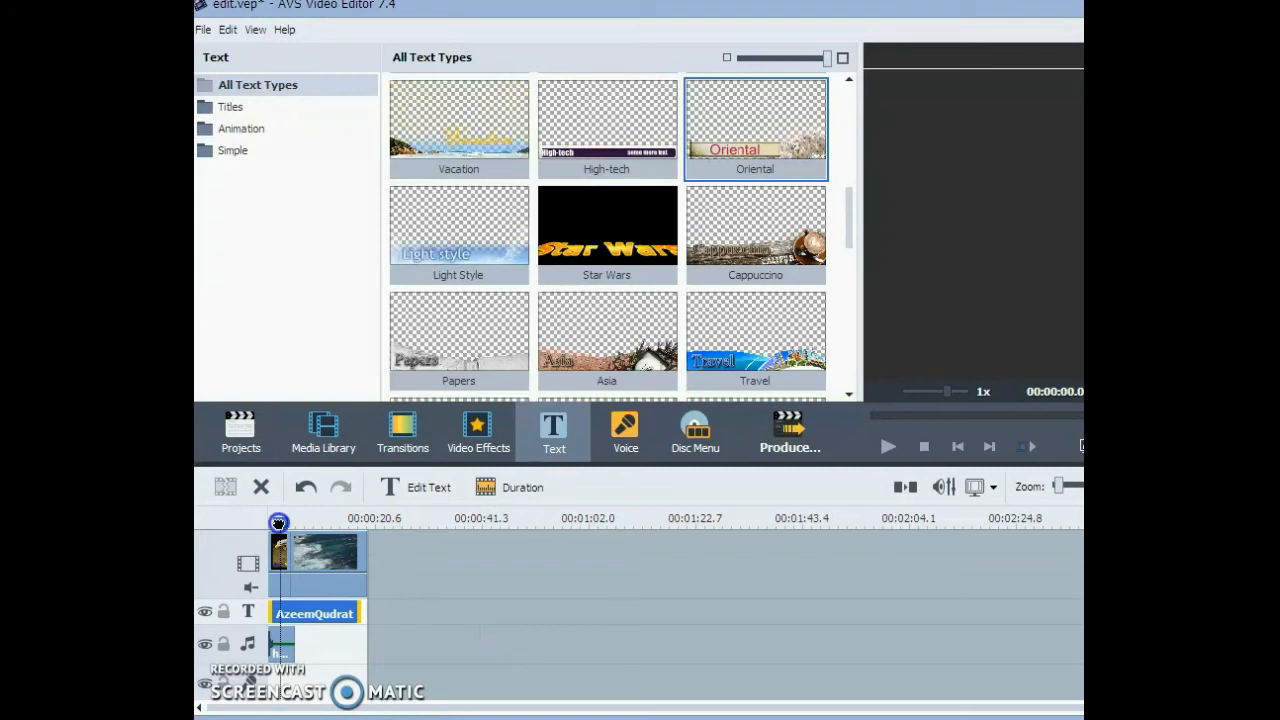
pyautogui.click(887, 447)
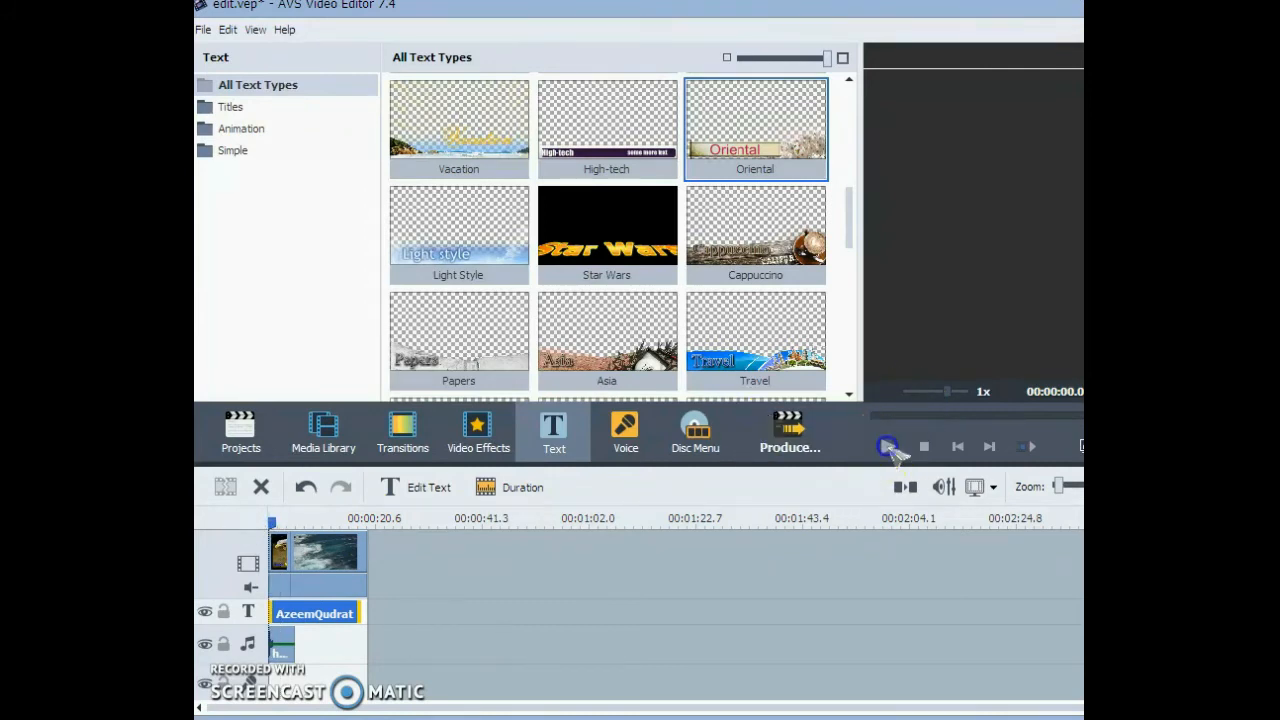
# - Review the projects, media library, video effects, transitions and voice recording views, dismissing the transitions tip
pyautogui.click(896, 447)
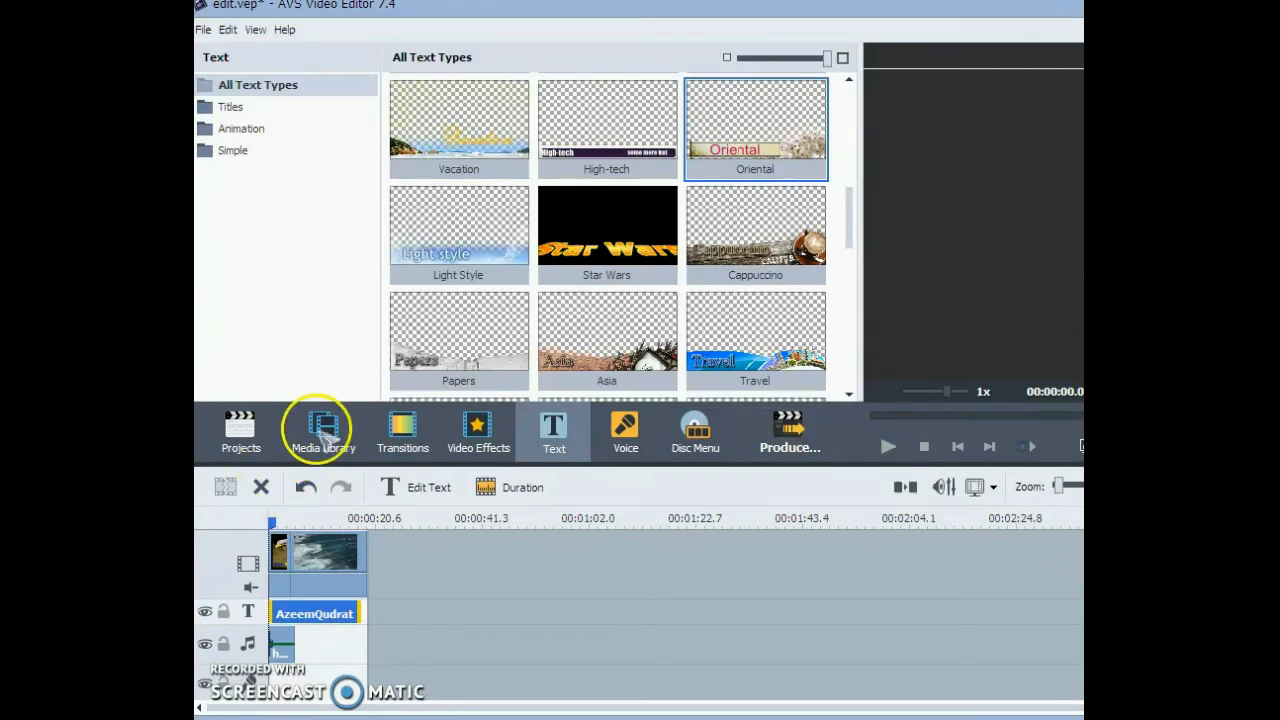
pyautogui.click(254, 440)
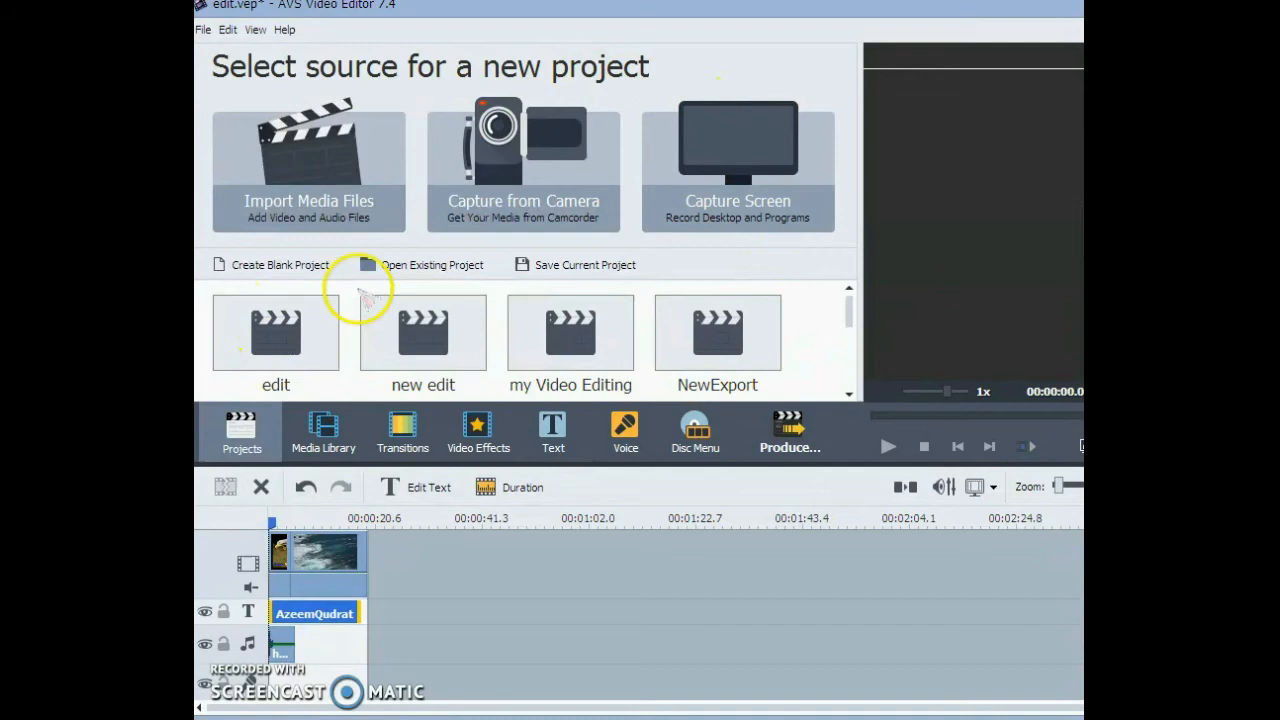
pyautogui.click(324, 434)
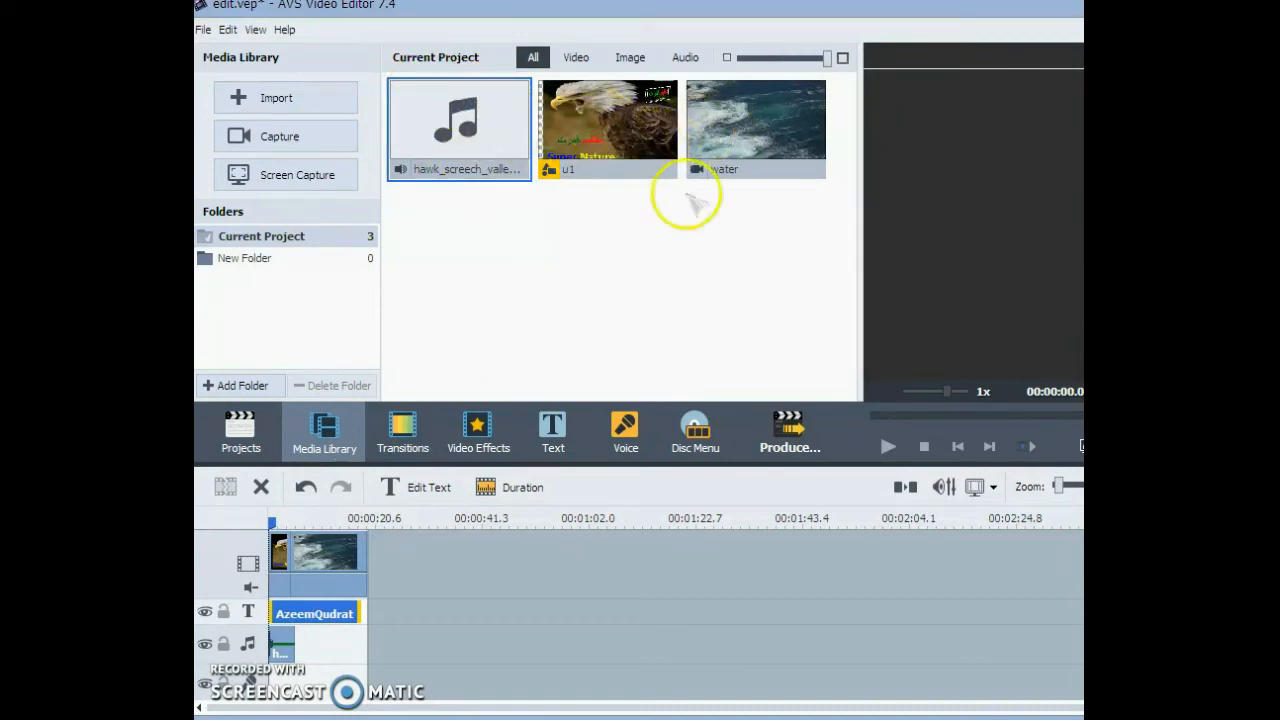
pyautogui.click(476, 428)
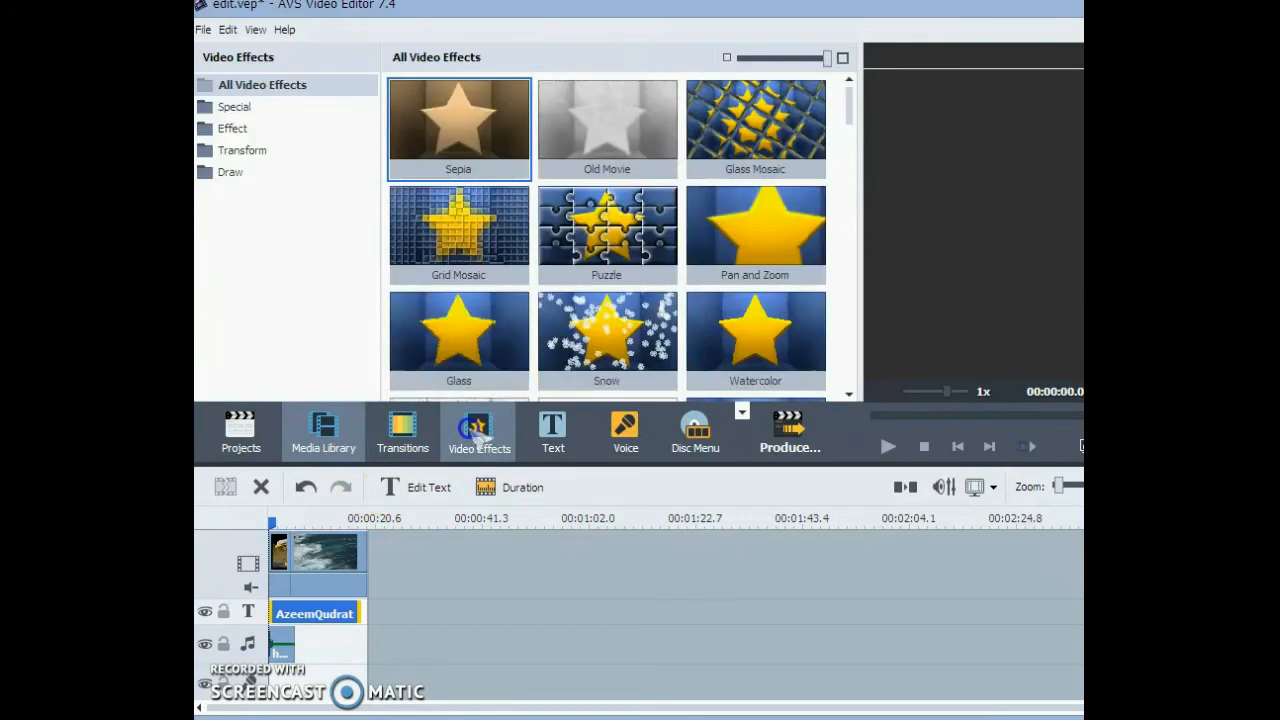
pyautogui.click(403, 428)
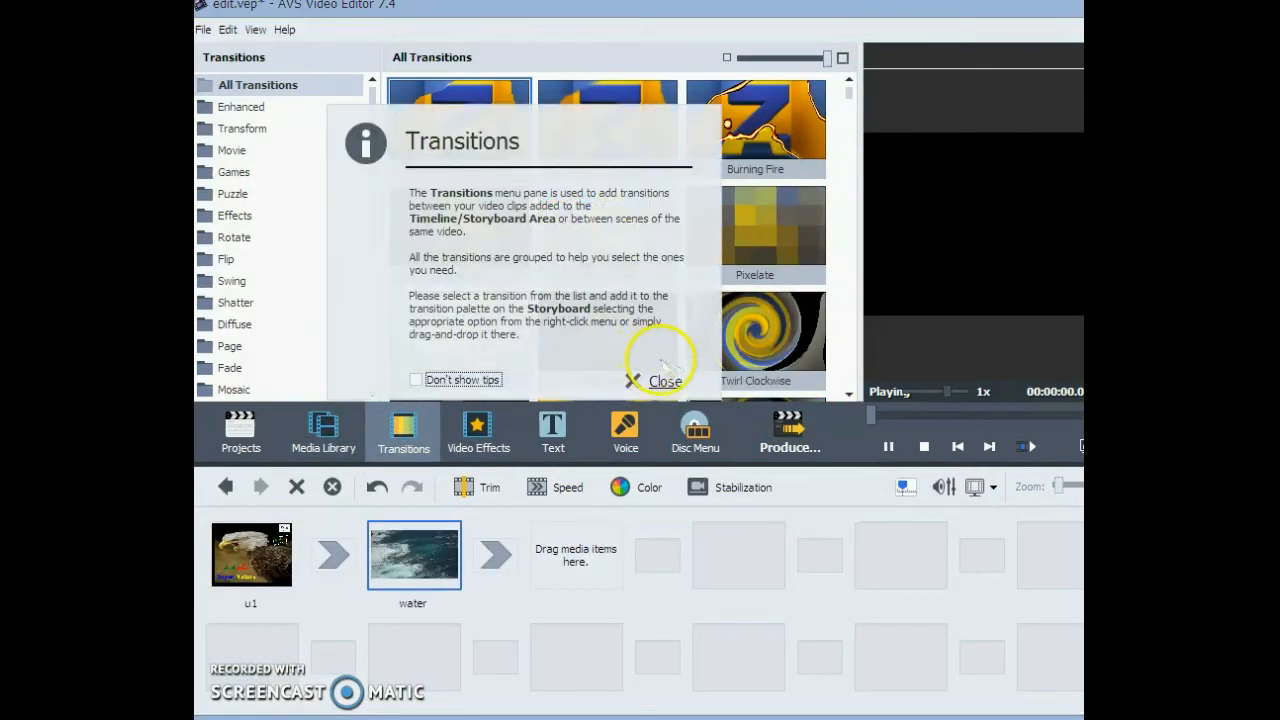
pyautogui.click(660, 383)
pyautogui.click(555, 428)
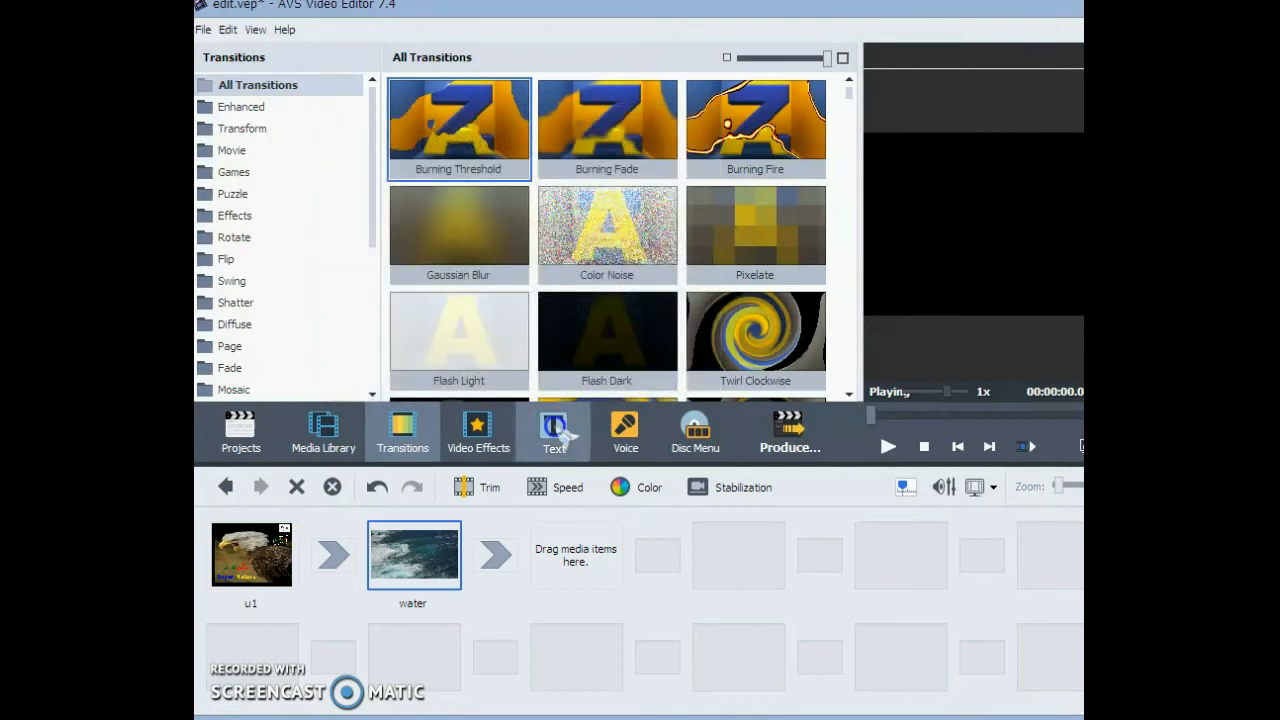
pyautogui.click(628, 430)
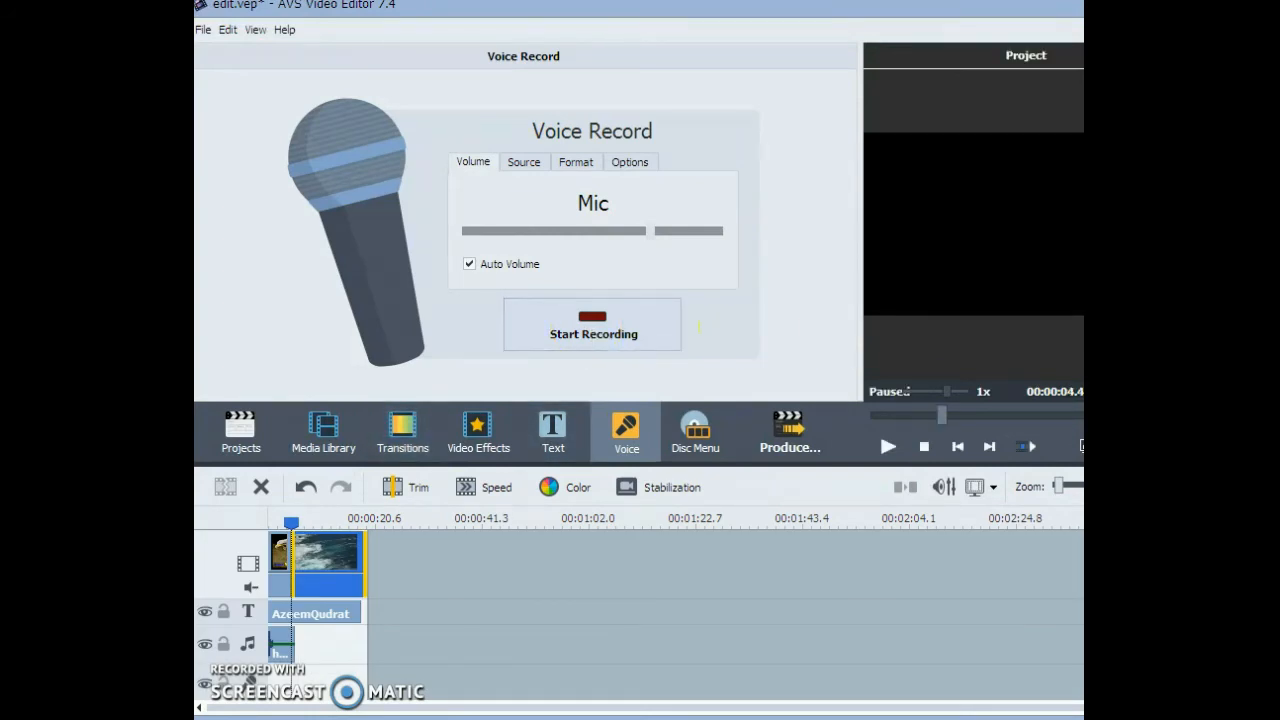
pyautogui.scroll(-1, 257, 655)
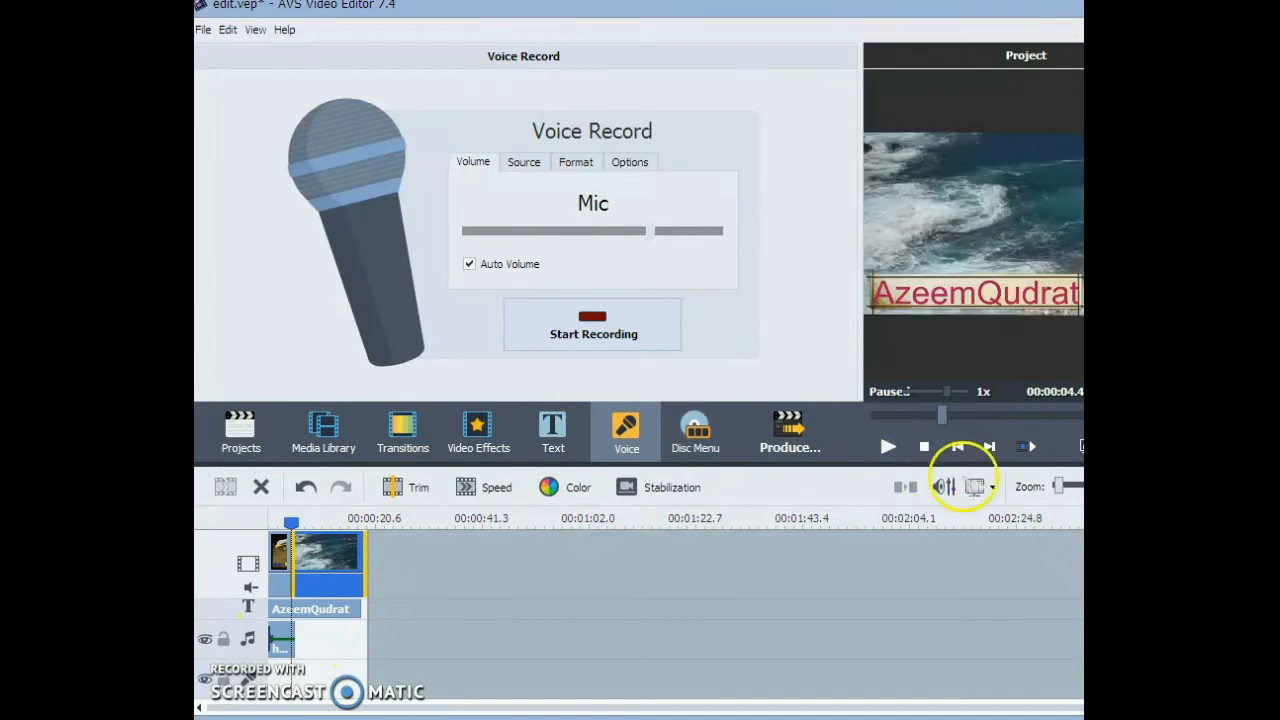
# - Check the aspect ratio options and set the volume balance to 98 for main video, 99 for video overlay and 98 for audio mix
pyautogui.click(993, 488)
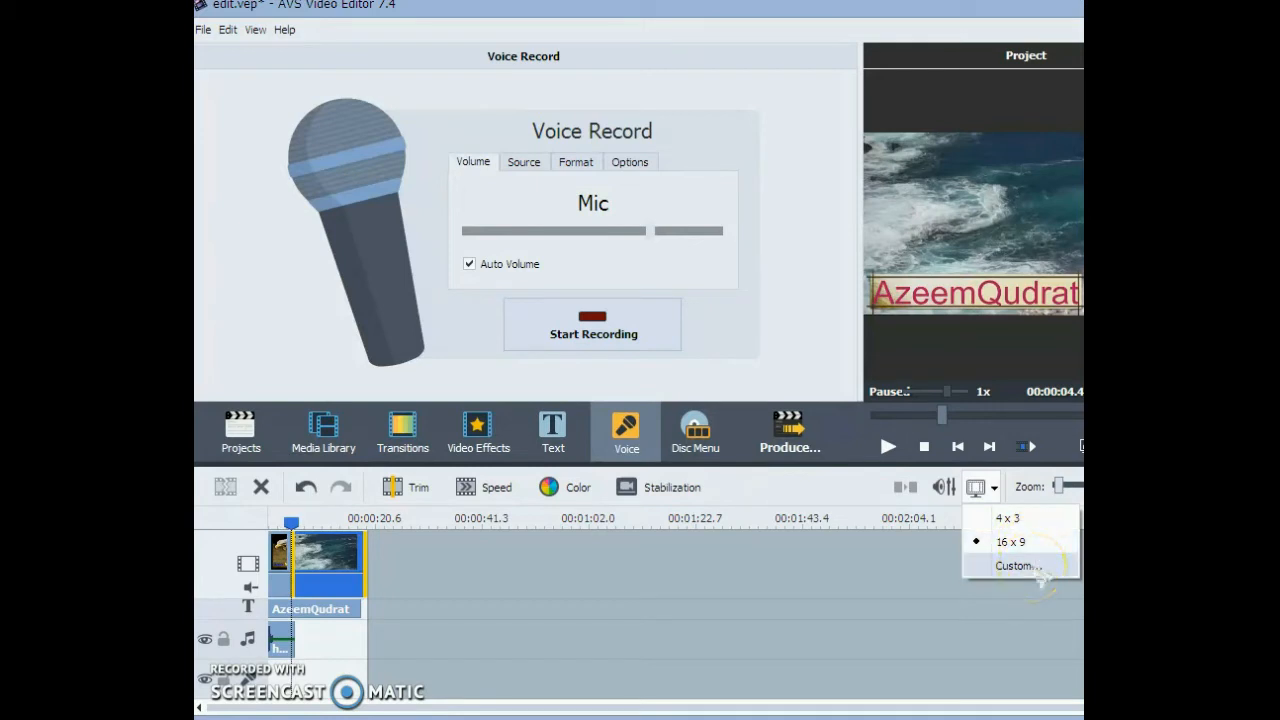
pyautogui.click(944, 487)
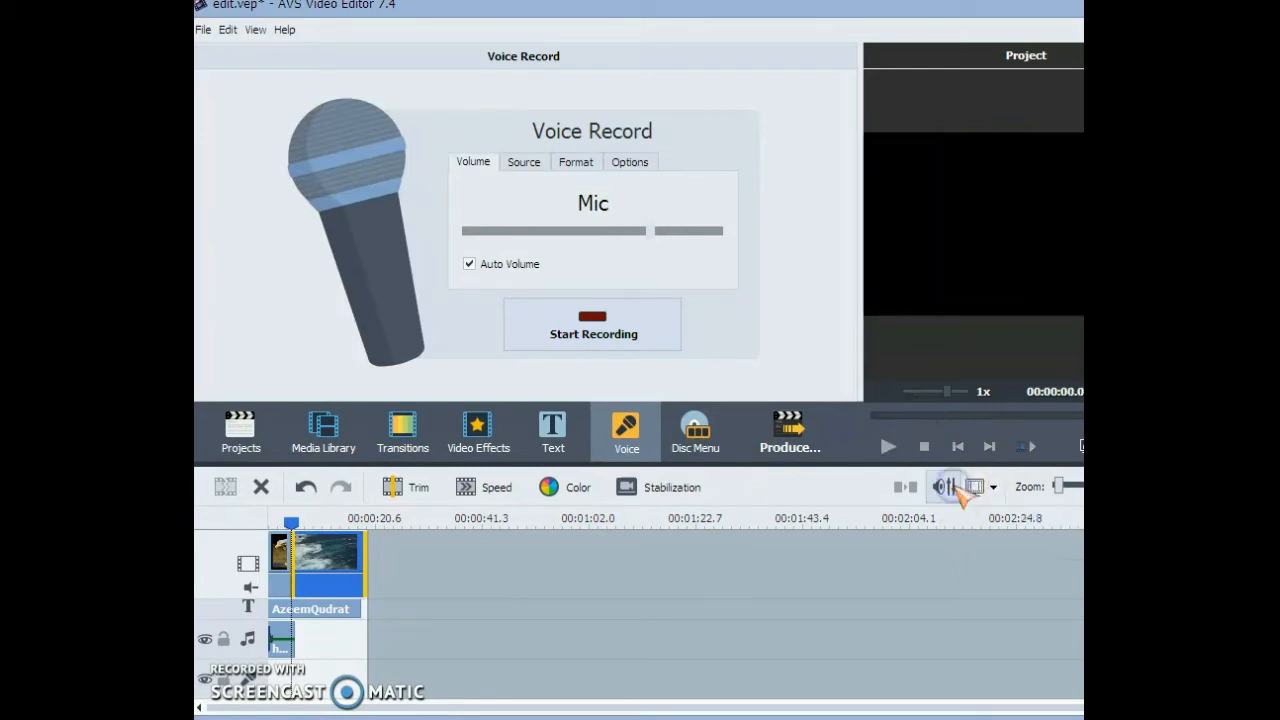
pyautogui.click(945, 487)
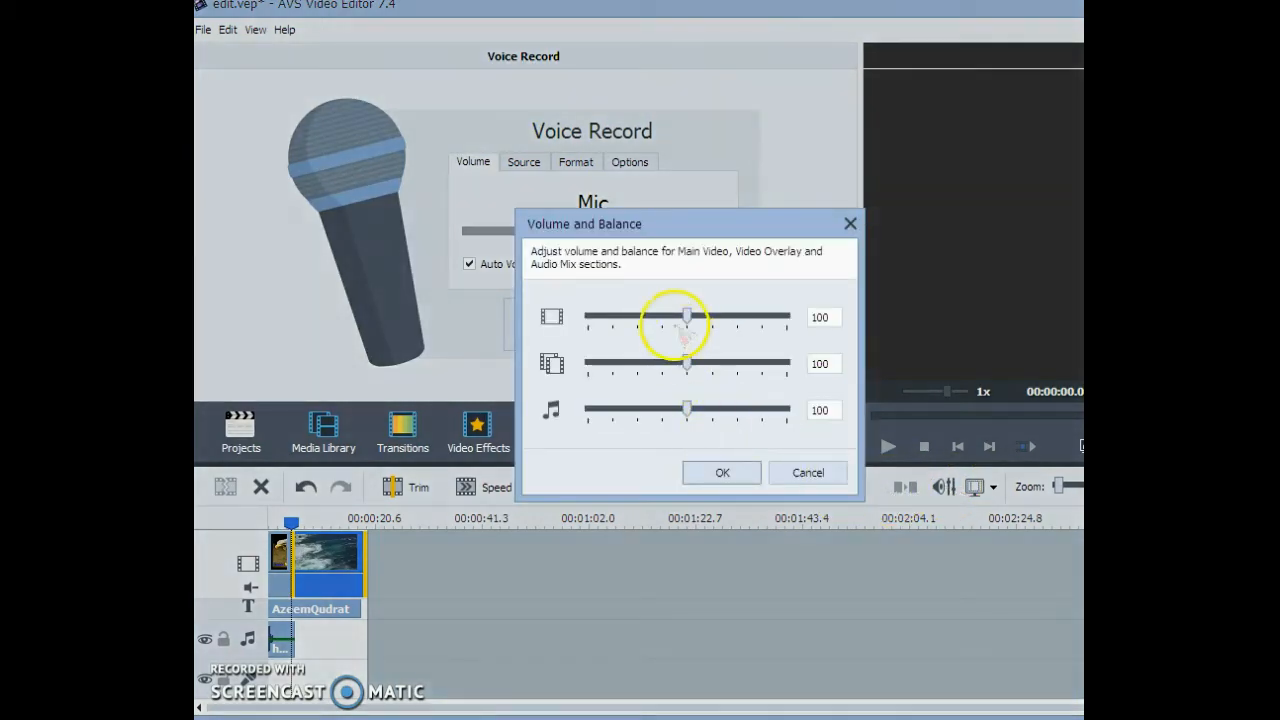
pyautogui.click(686, 318)
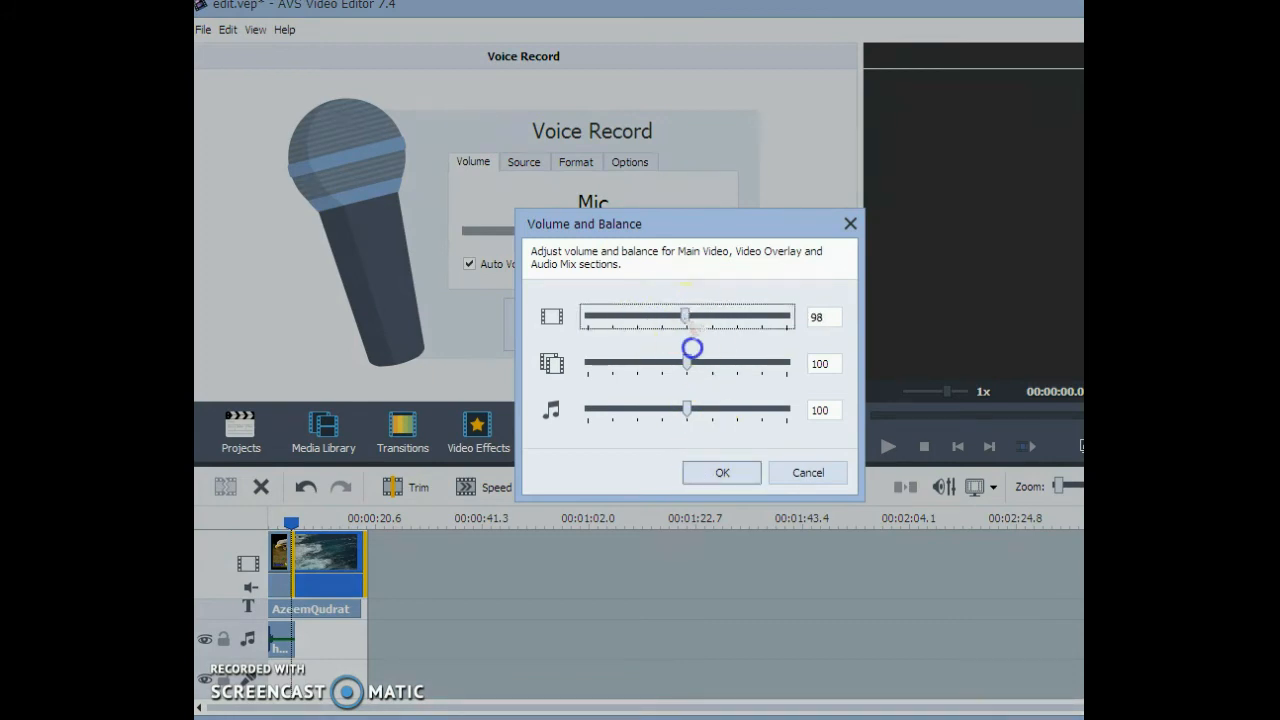
pyautogui.moveTo(688, 362); pyautogui.dragTo(638, 362)
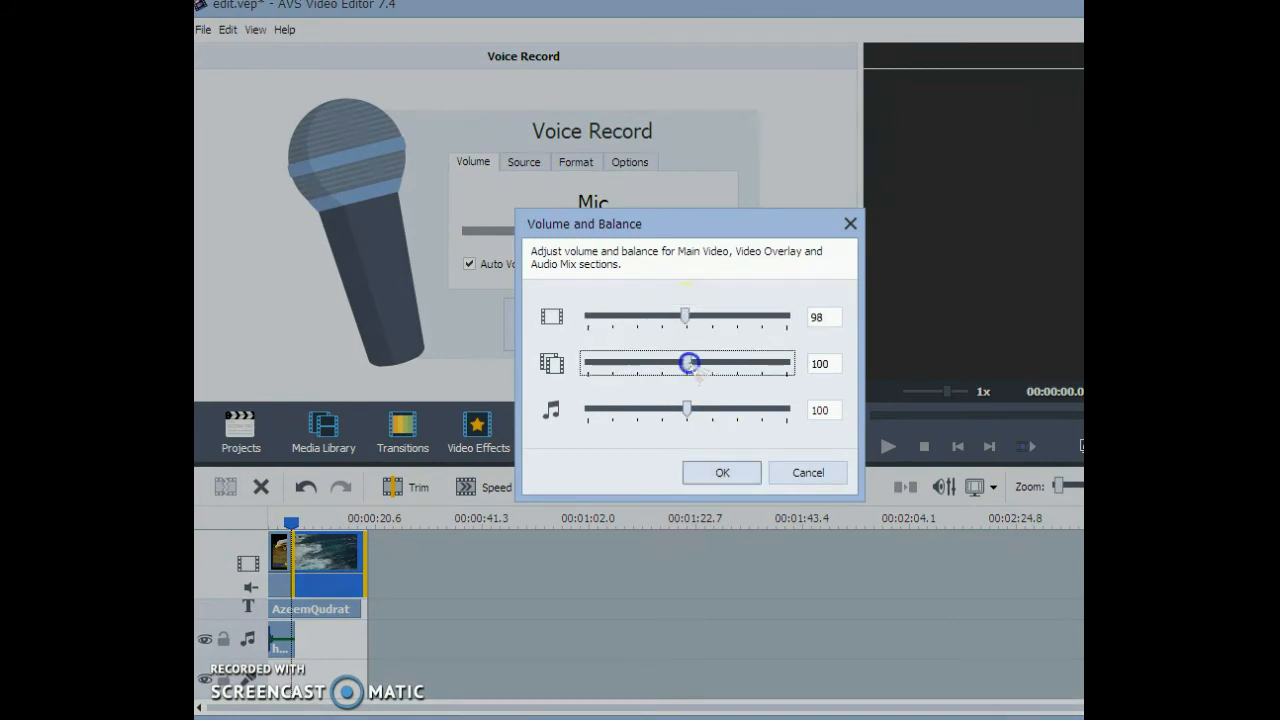
pyautogui.moveTo(686, 410); pyautogui.dragTo(663, 405)
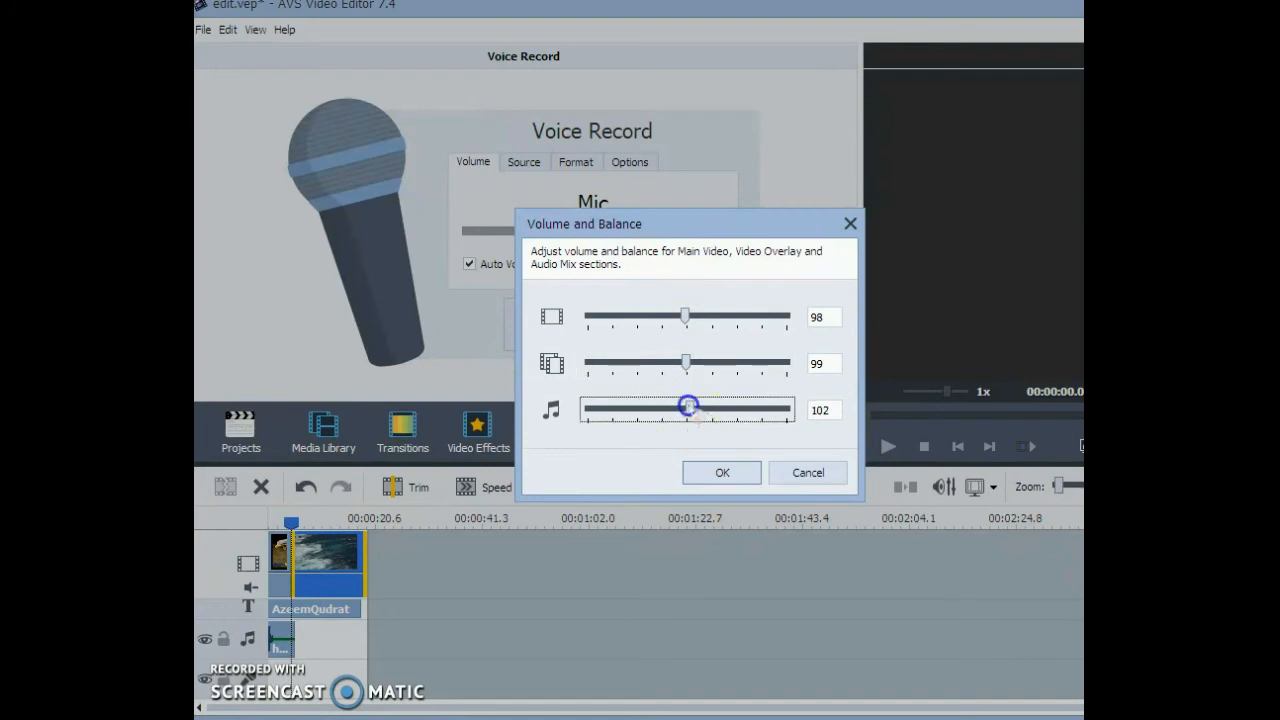
pyautogui.click(722, 472)
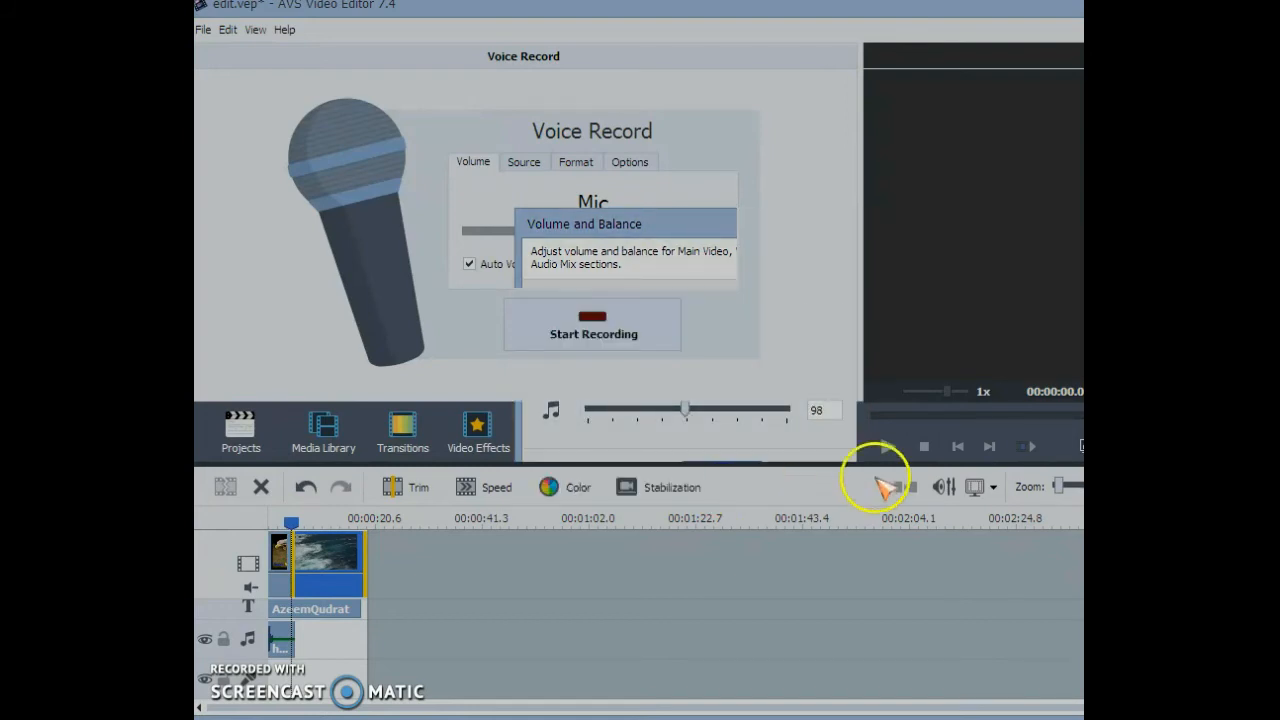
# - Split the water clip at about 10.7 s and again at about 14.7 s
pyautogui.click(274, 521)
pyautogui.moveTo(274, 521); pyautogui.dragTo(324, 527)
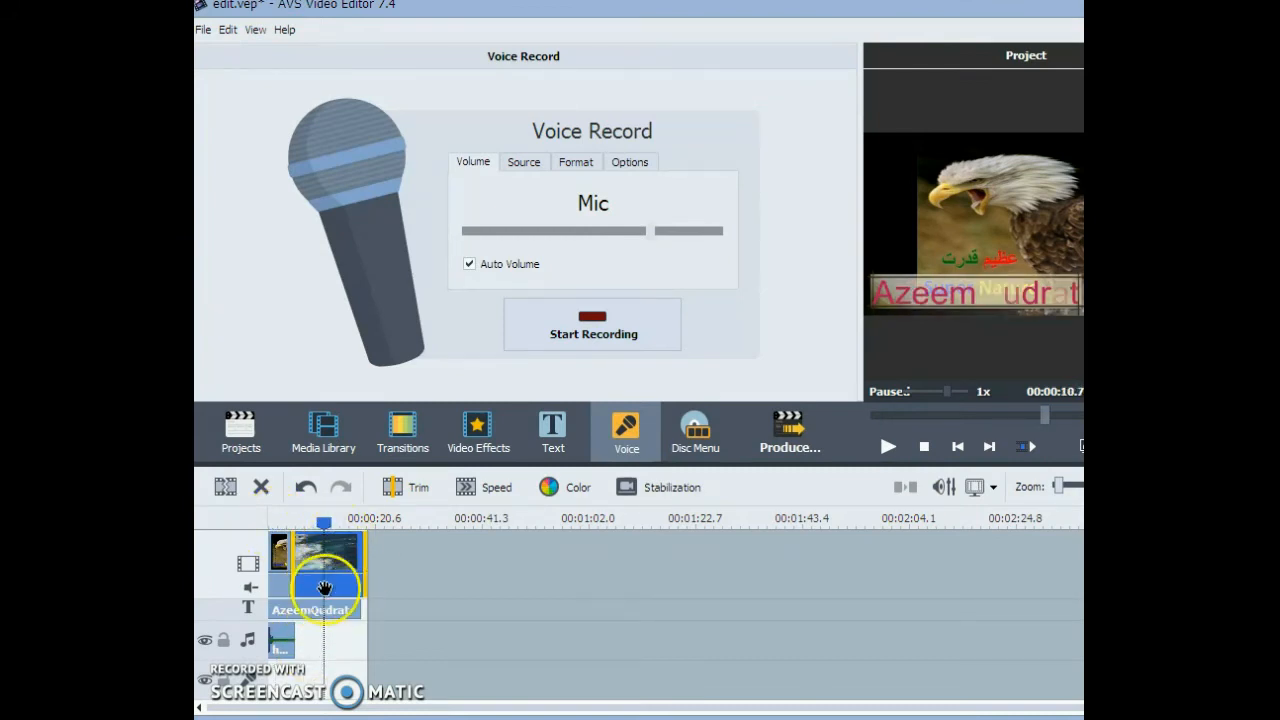
pyautogui.click(226, 487)
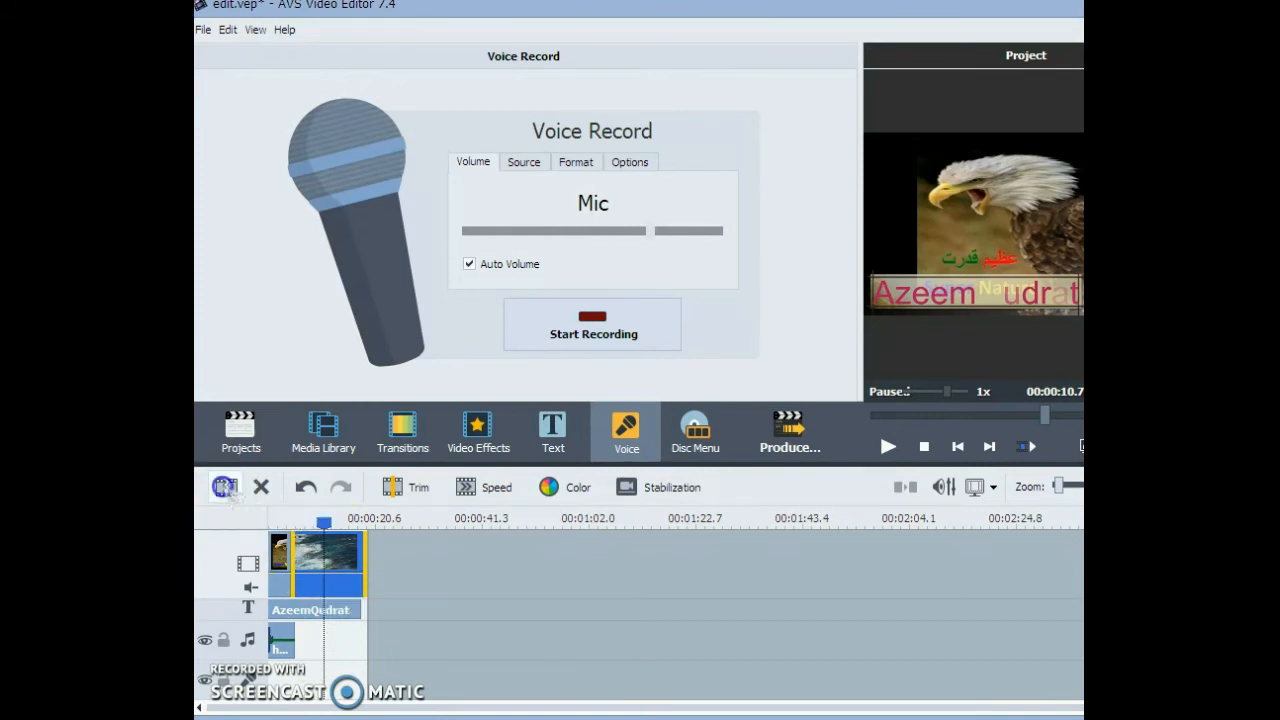
pyautogui.click(323, 522)
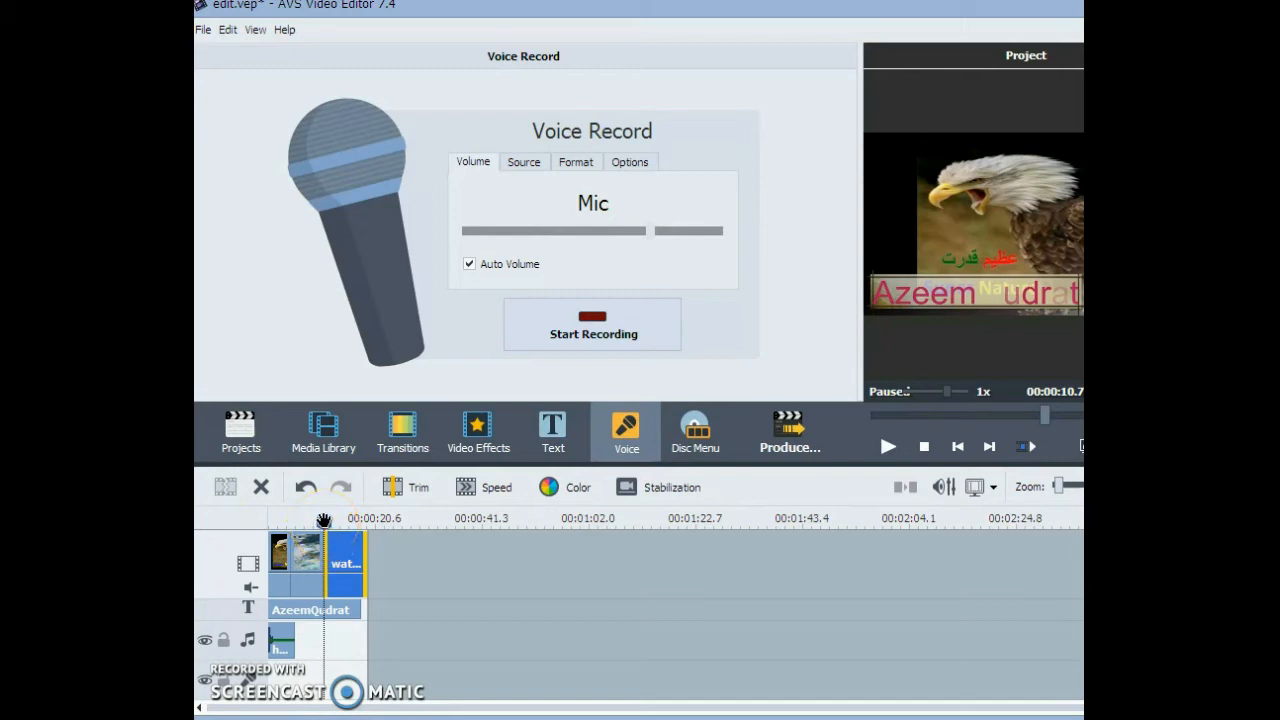
pyautogui.moveTo(323, 521); pyautogui.dragTo(344, 520)
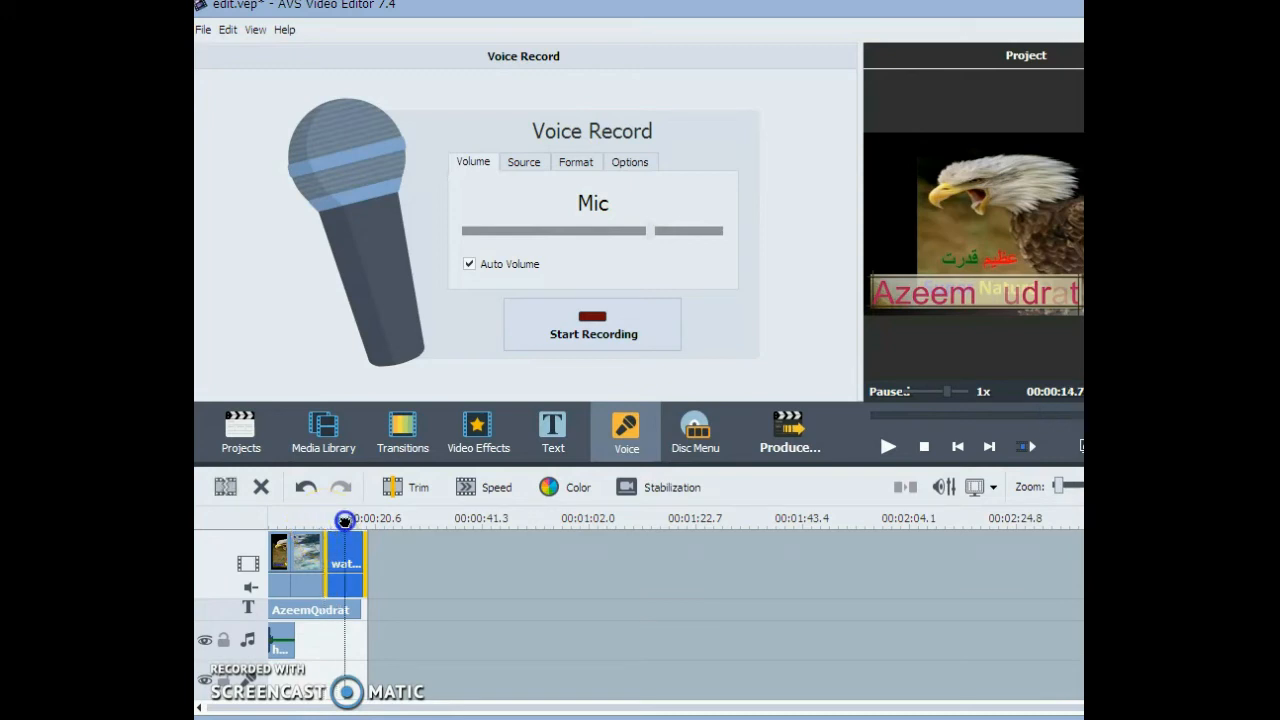
pyautogui.click(226, 487)
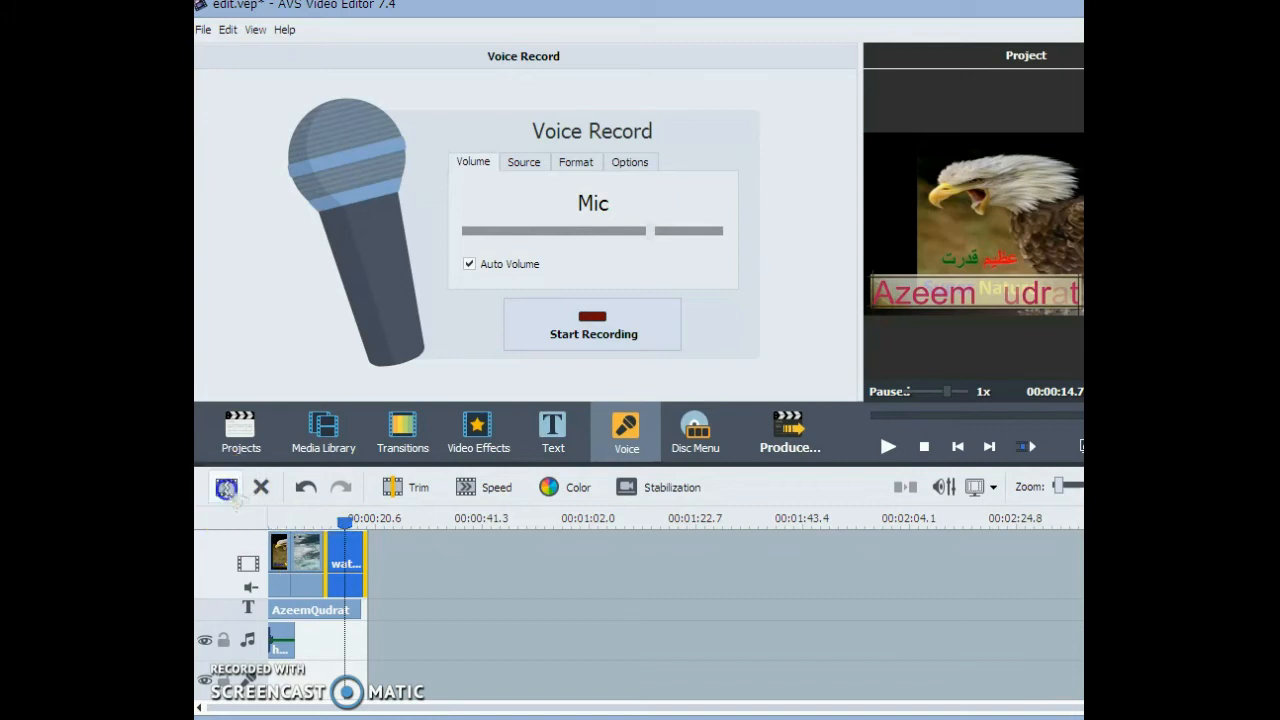
# - Delete the middle and last segments of the split water clip, keeping only its first segment on the timeline
pyautogui.click(333, 561)
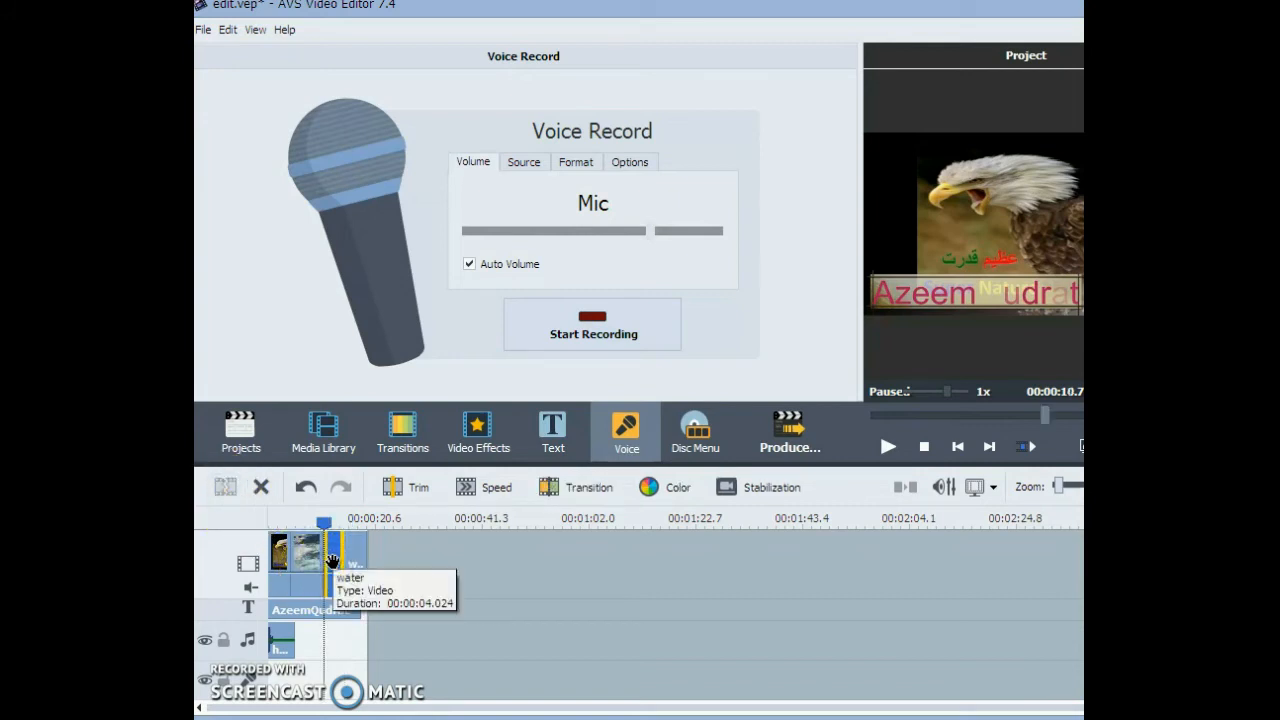
pyautogui.click(340, 567)
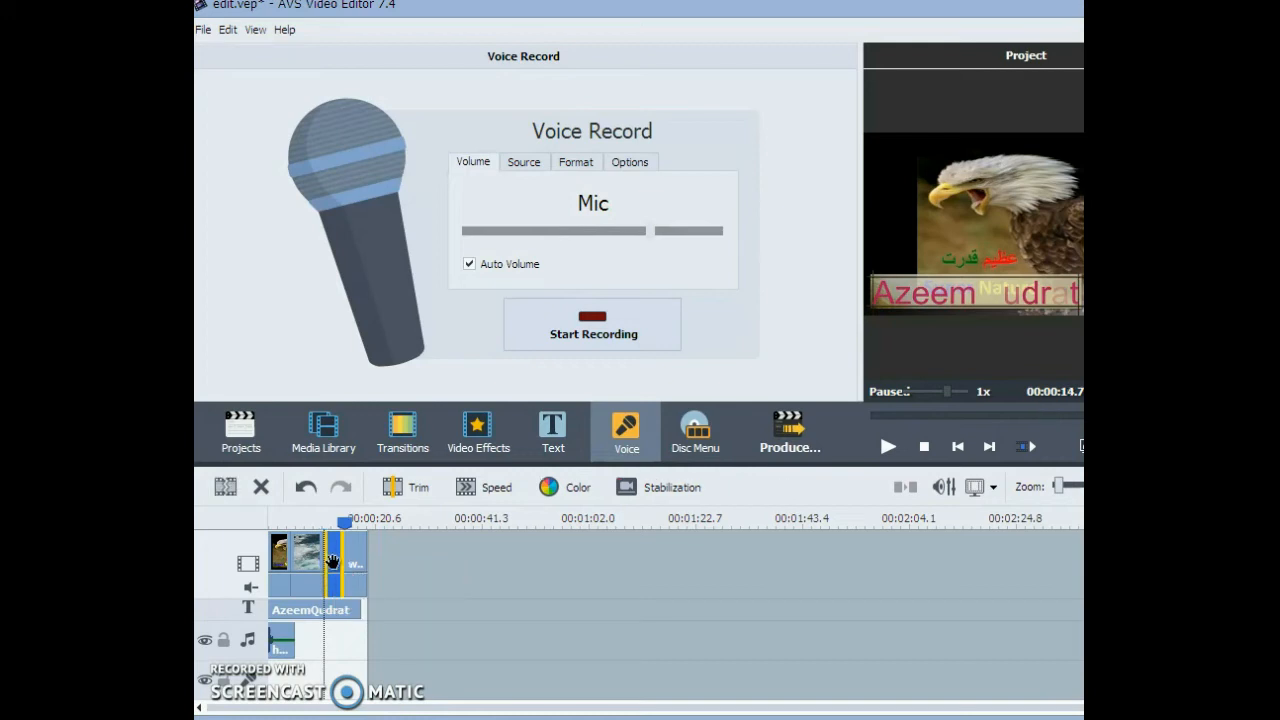
pyautogui.press('Delete')
pyautogui.moveTo(343, 520); pyautogui.dragTo(274, 528)
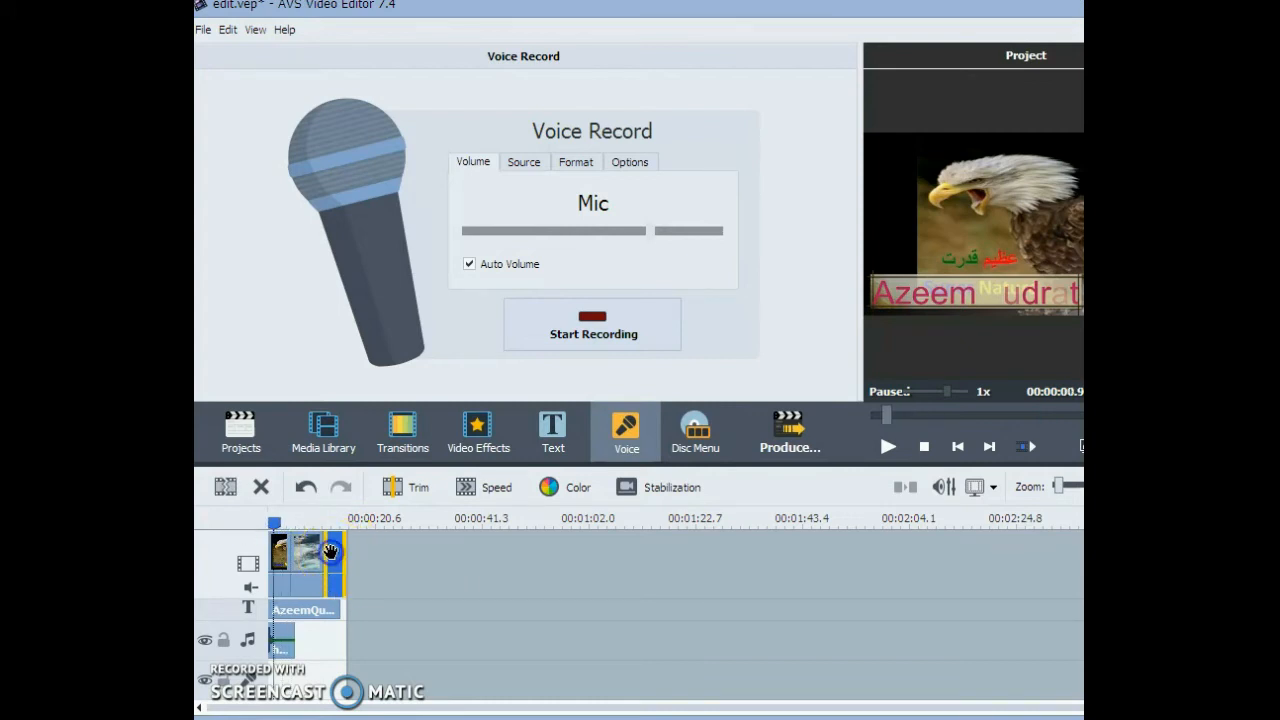
pyautogui.click(335, 554)
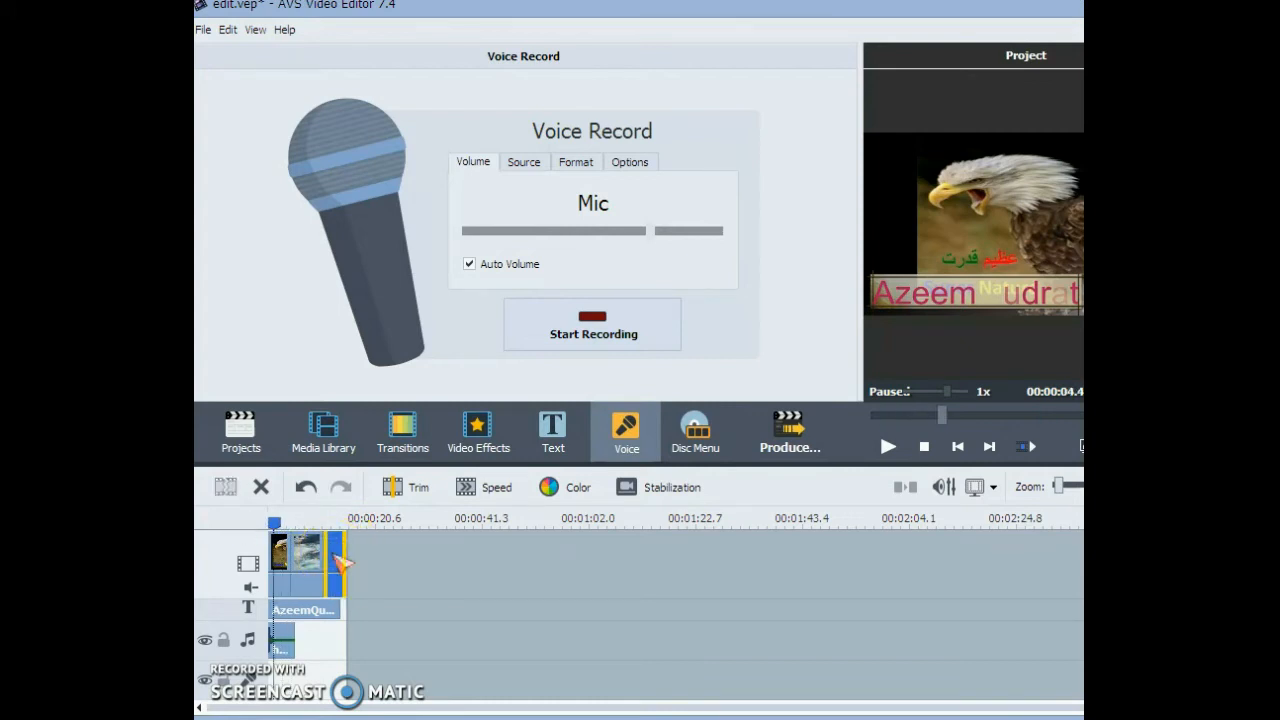
pyautogui.press('Delete')
# - Return the playhead to the start of the timeline and select individual clips on the audio and video tracks
pyautogui.click(285, 640)
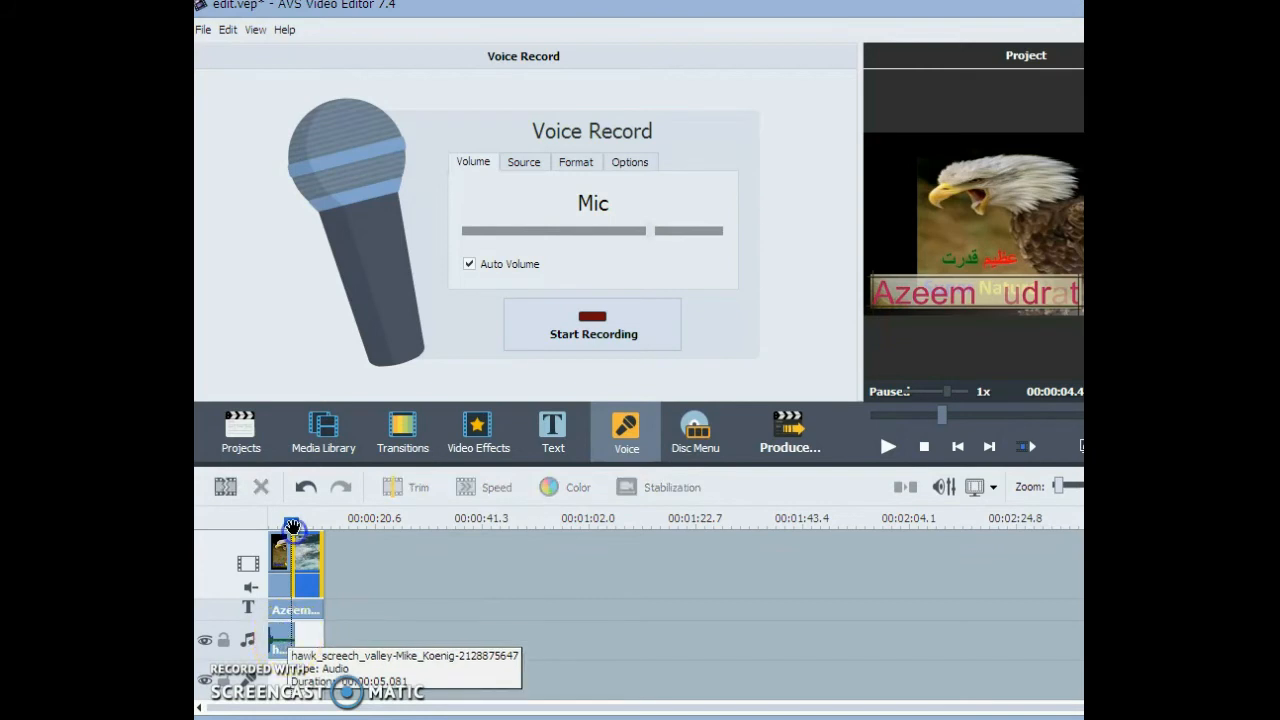
pyautogui.moveTo(293, 527); pyautogui.dragTo(266, 524)
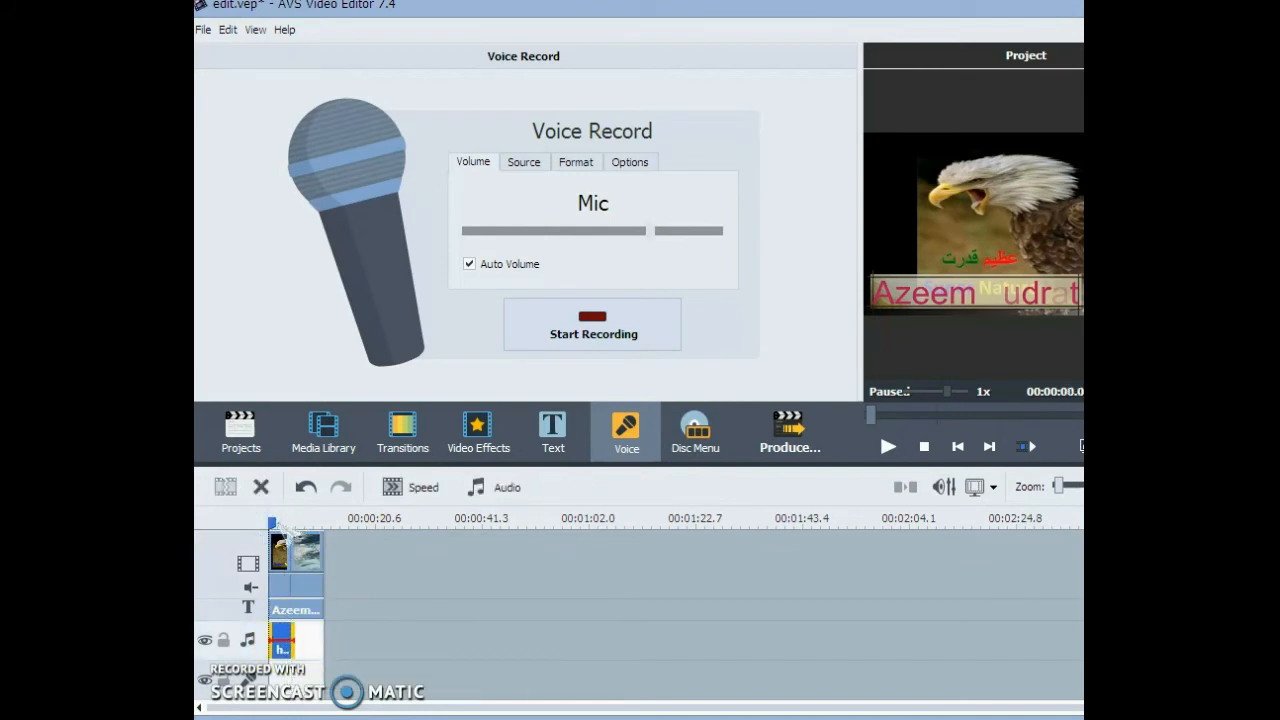
pyautogui.click(305, 550)
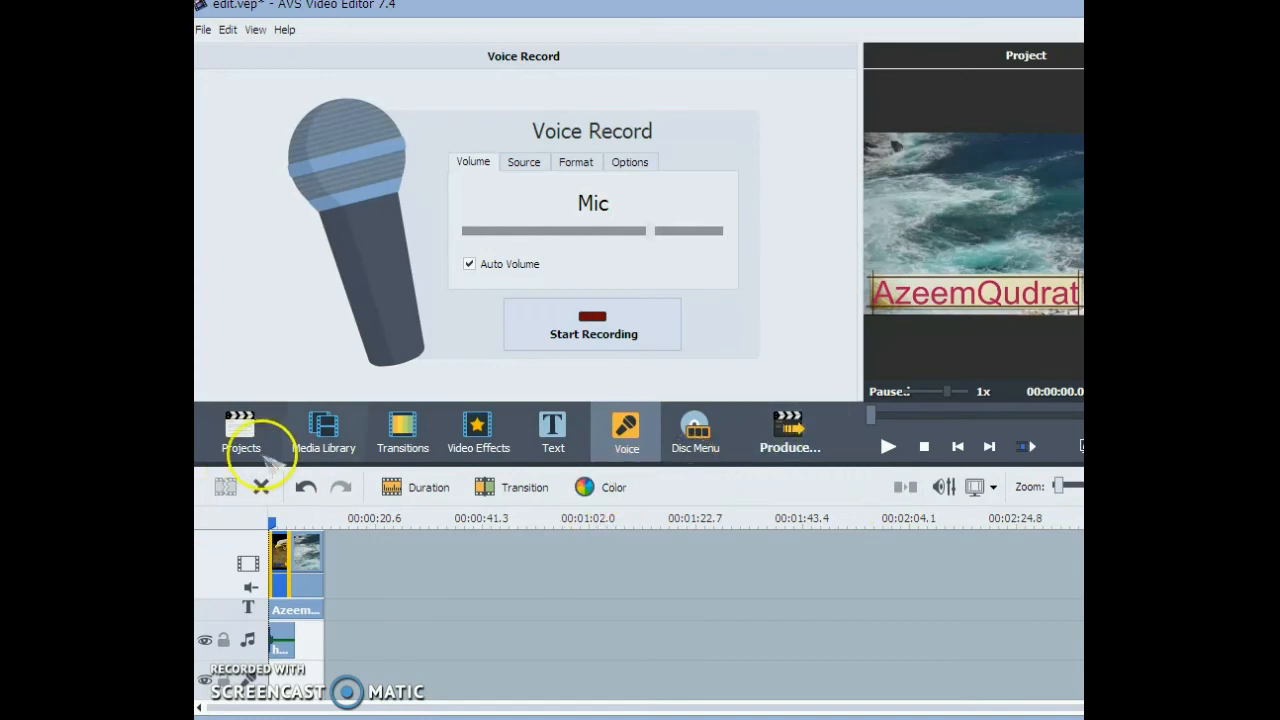
# - Examine the projects view, the media library and the file commands for opening, saving, importing and capturing, without running any
pyautogui.click(322, 430)
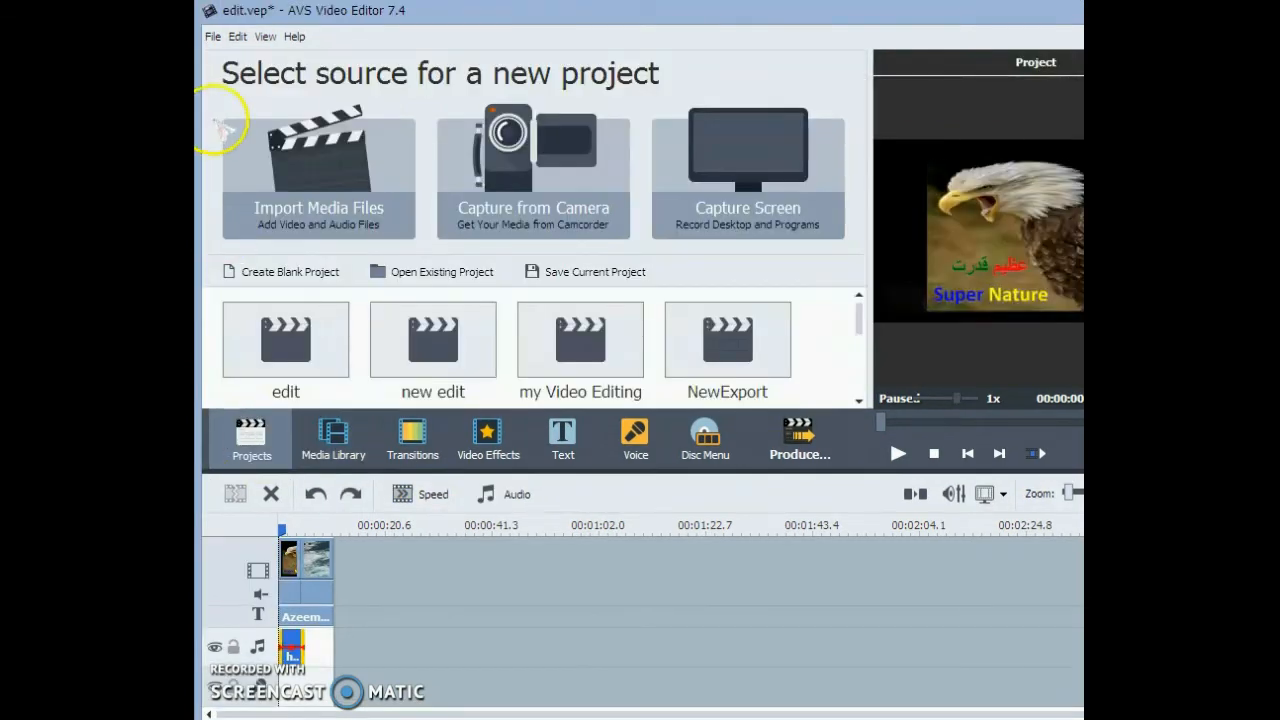
pyautogui.click(334, 440)
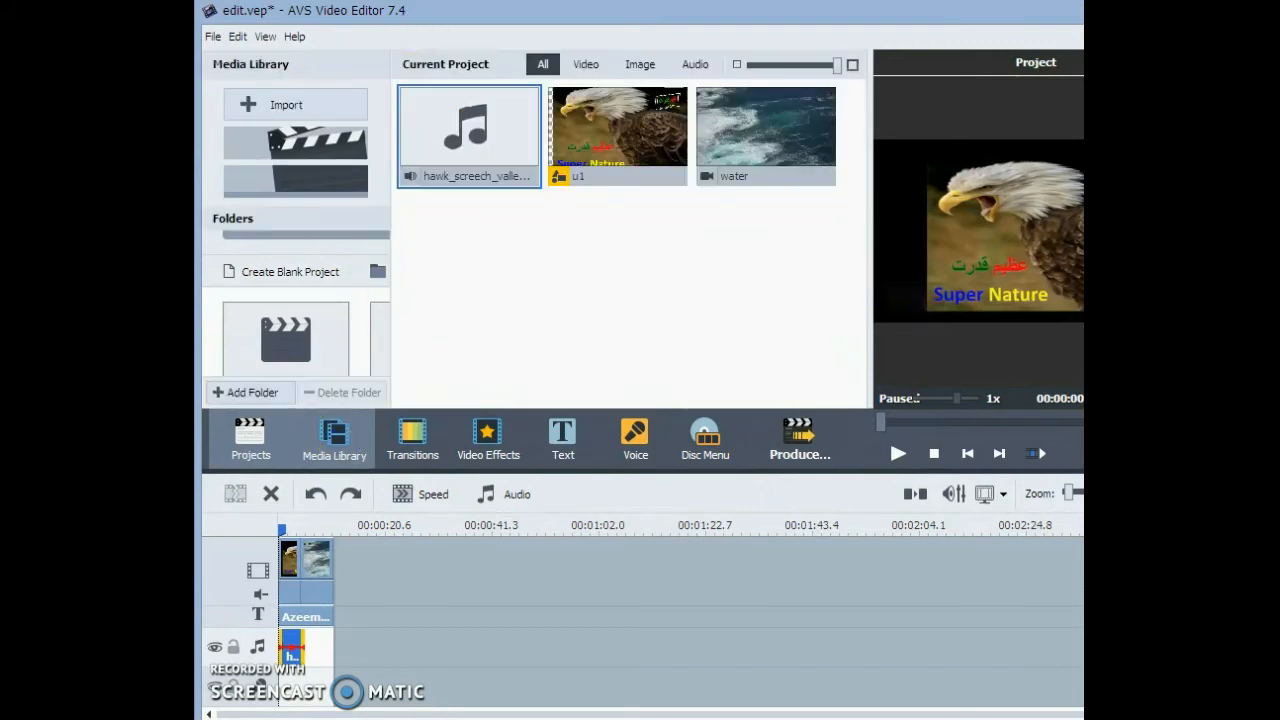
pyautogui.click(212, 36)
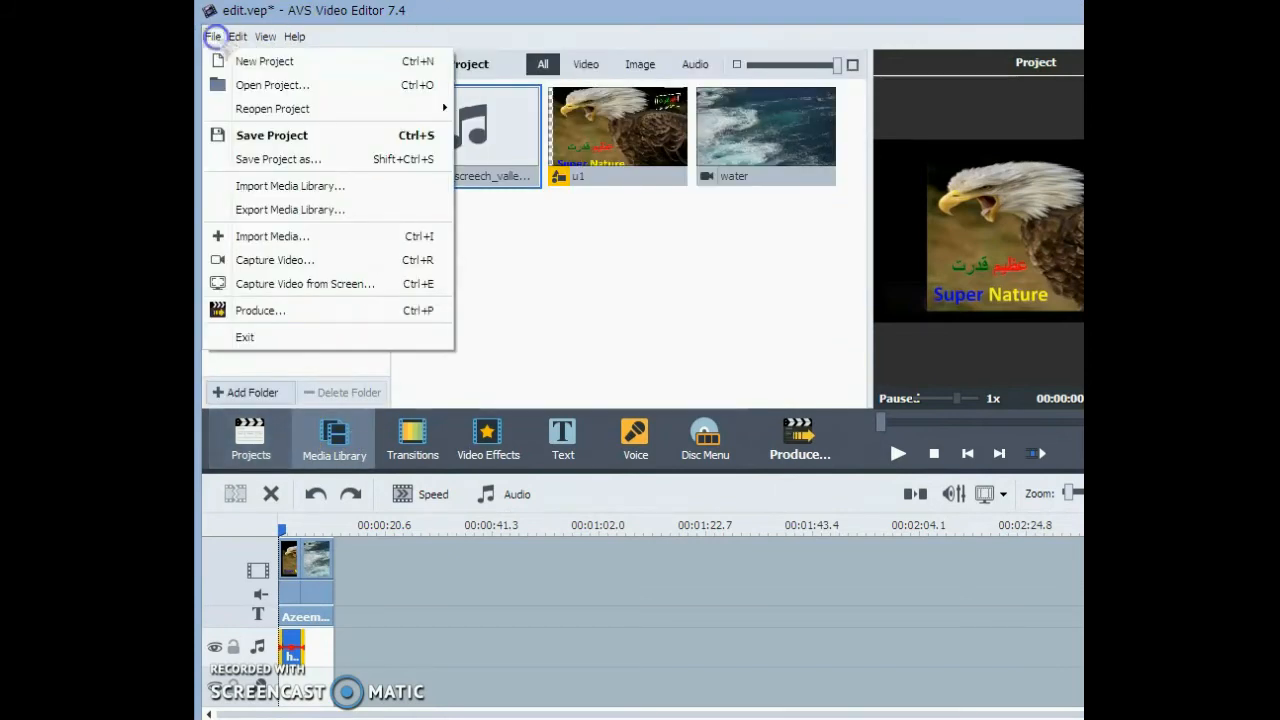
pyautogui.click(213, 37)
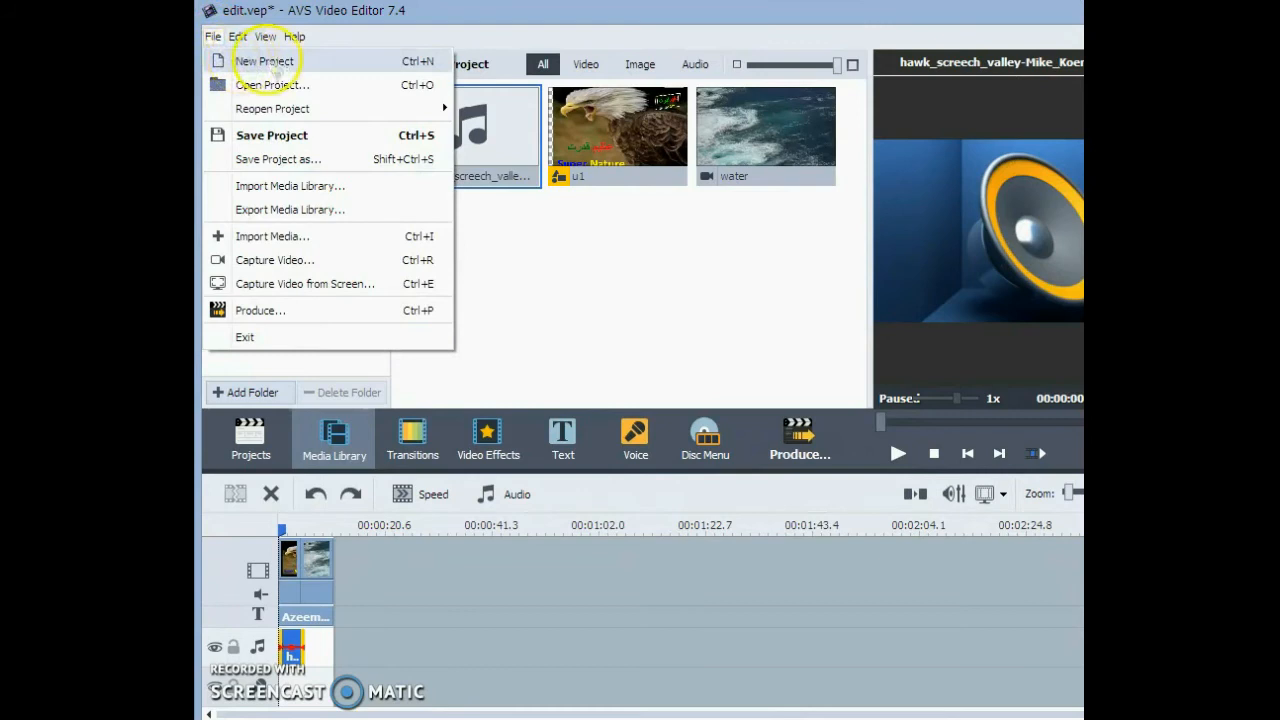
pyautogui.moveTo(280, 112)
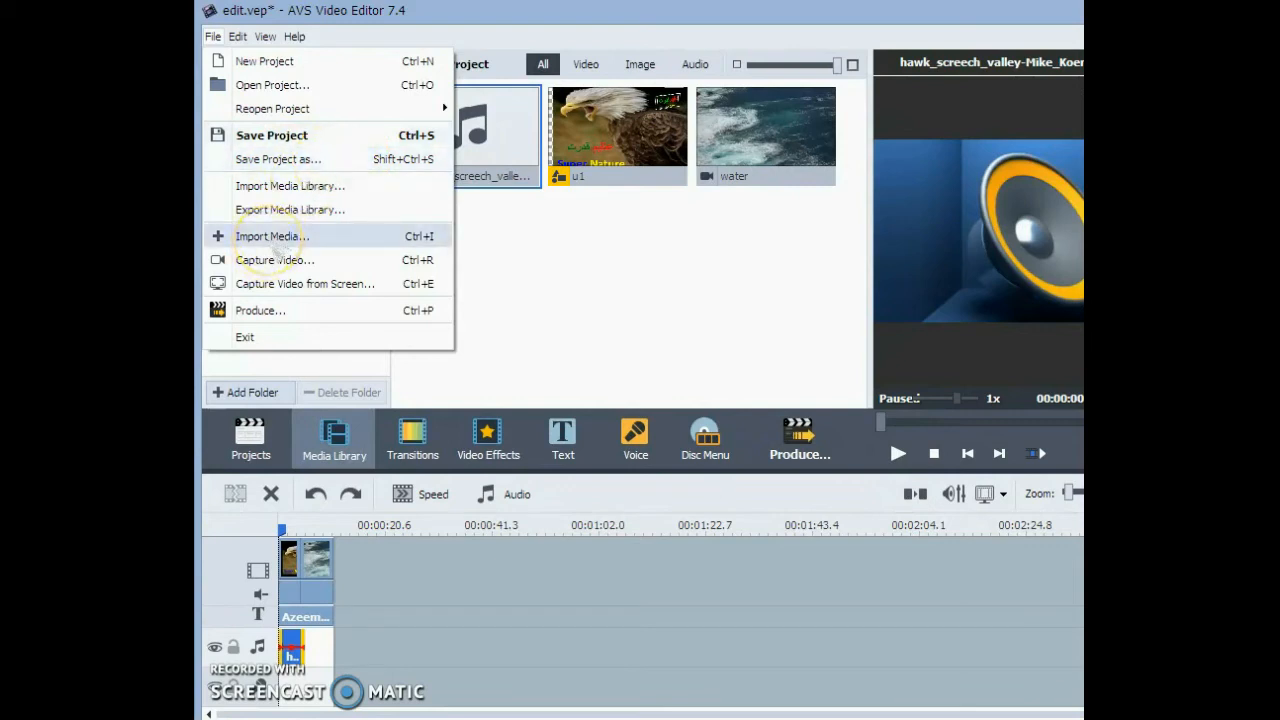
pyautogui.click(517, 23)
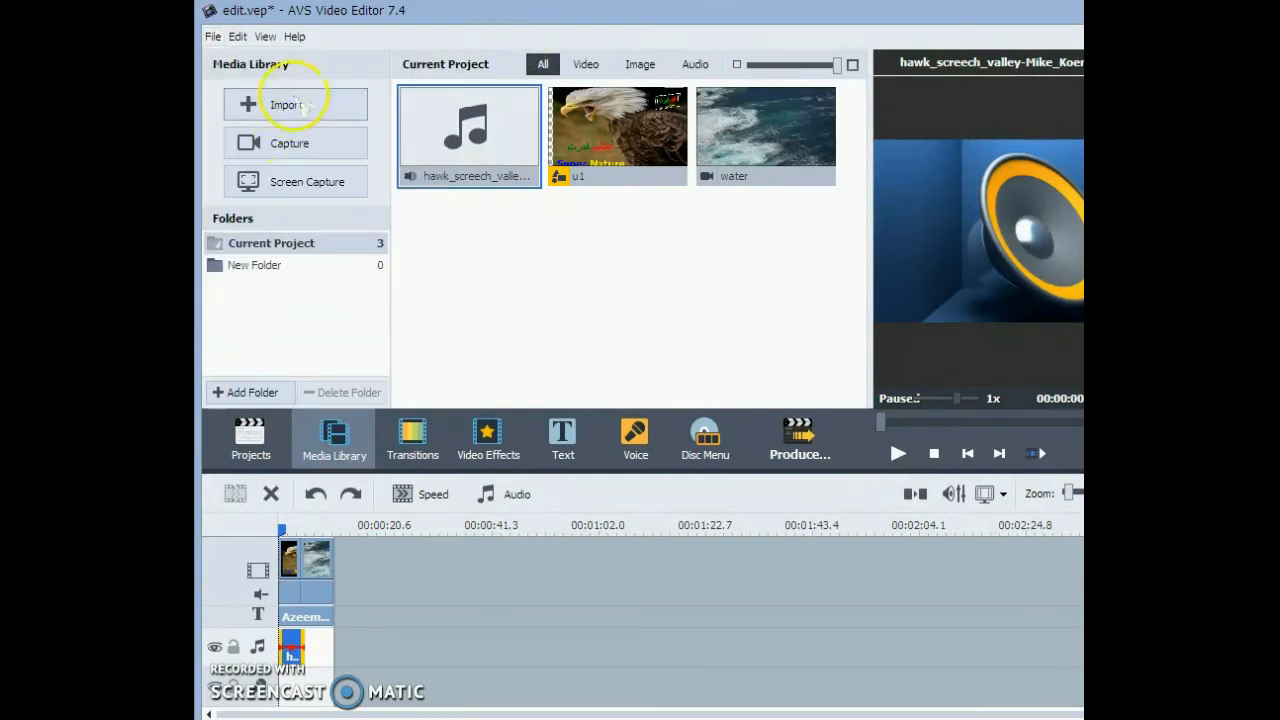
pyautogui.click(213, 36)
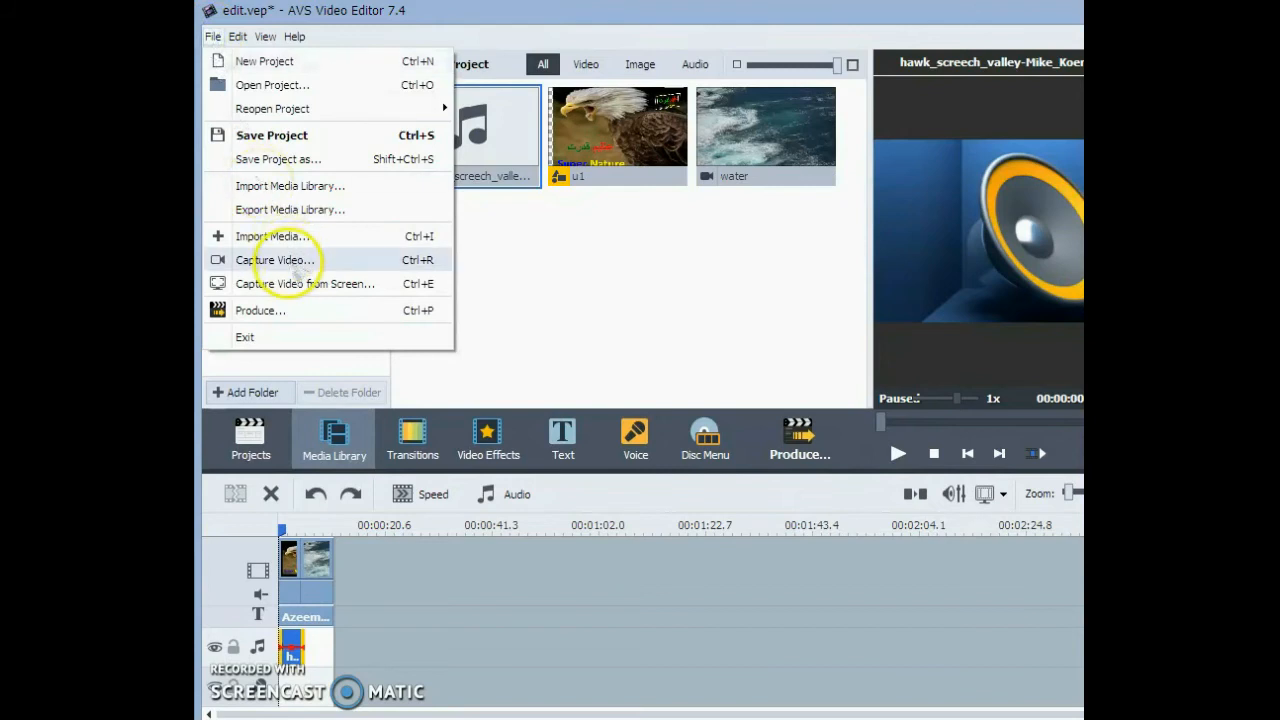
pyautogui.click(511, 12)
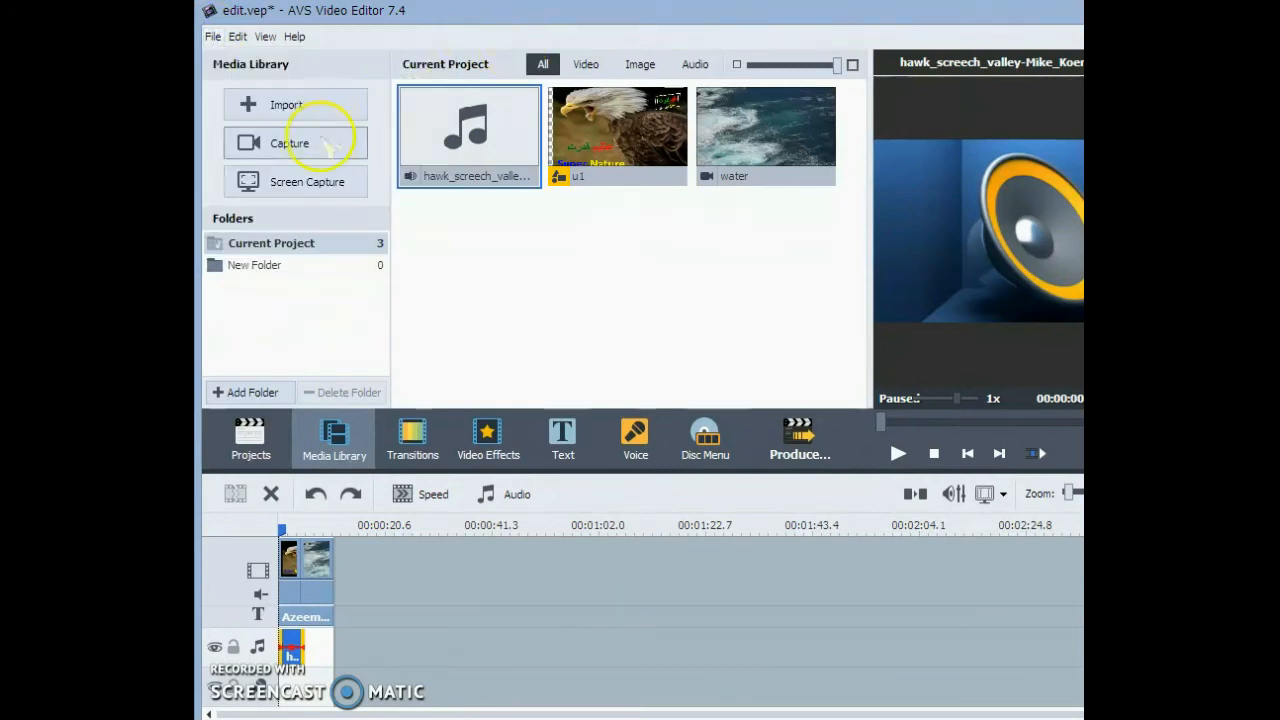
# - Examine the file commands for capturing video, capturing from the screen and producing the movie, and find their matching shortcuts in the main window
pyautogui.click(213, 36)
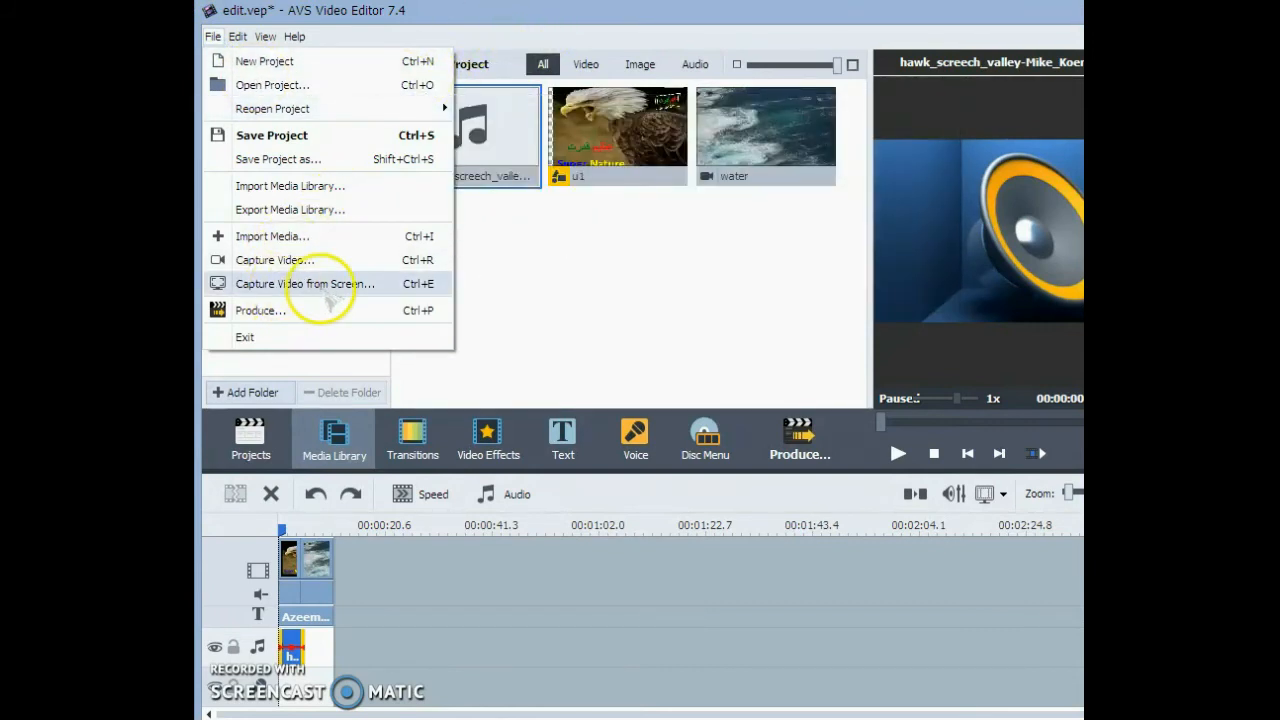
pyautogui.click(535, 30)
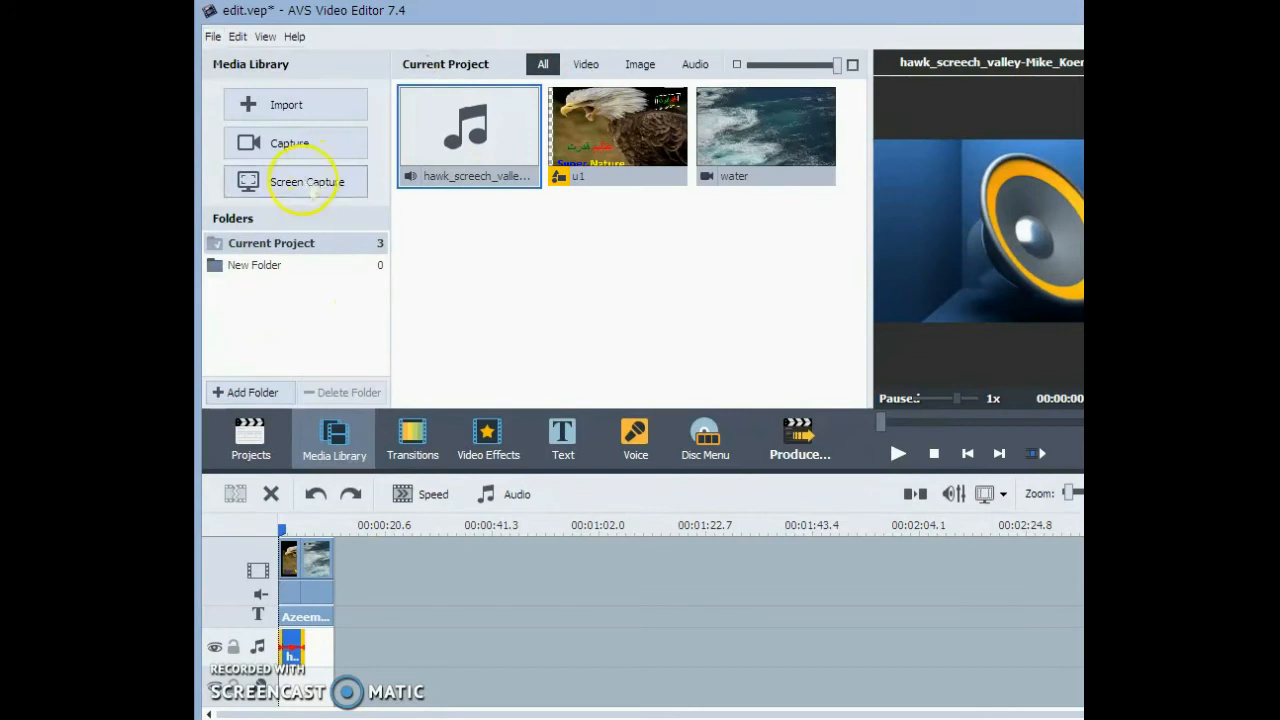
pyautogui.click(213, 36)
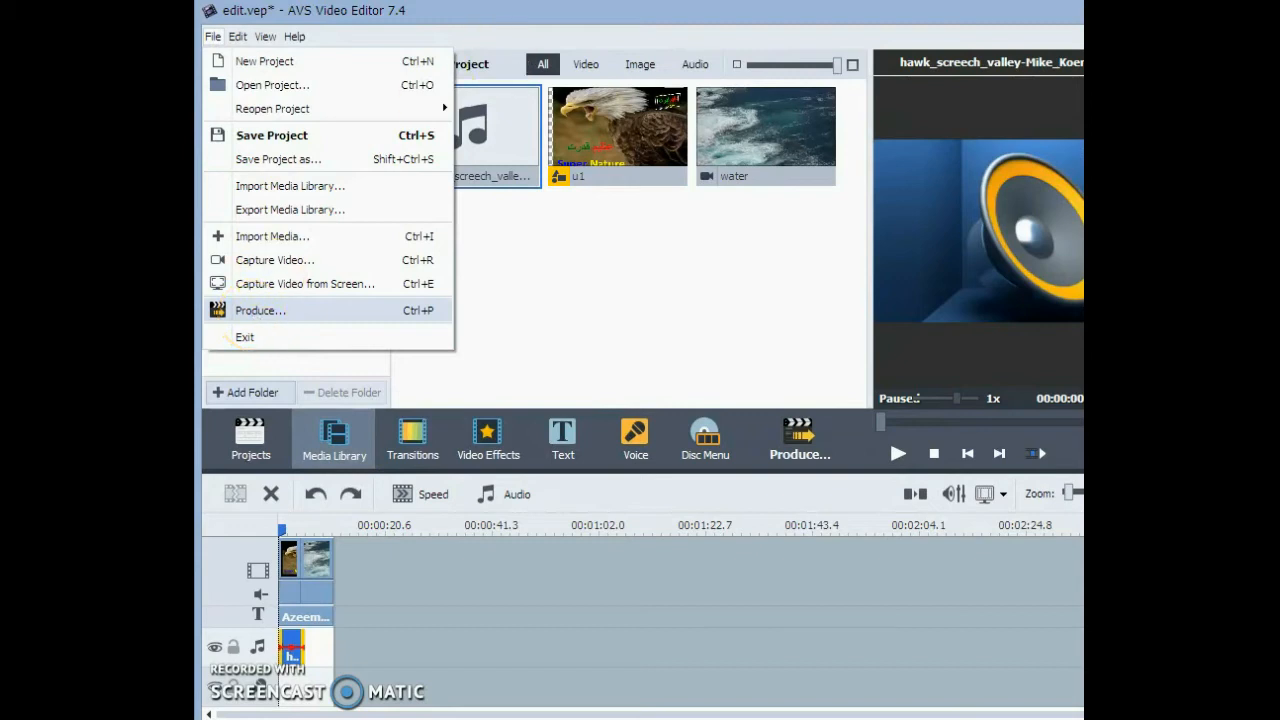
pyautogui.click(260, 310)
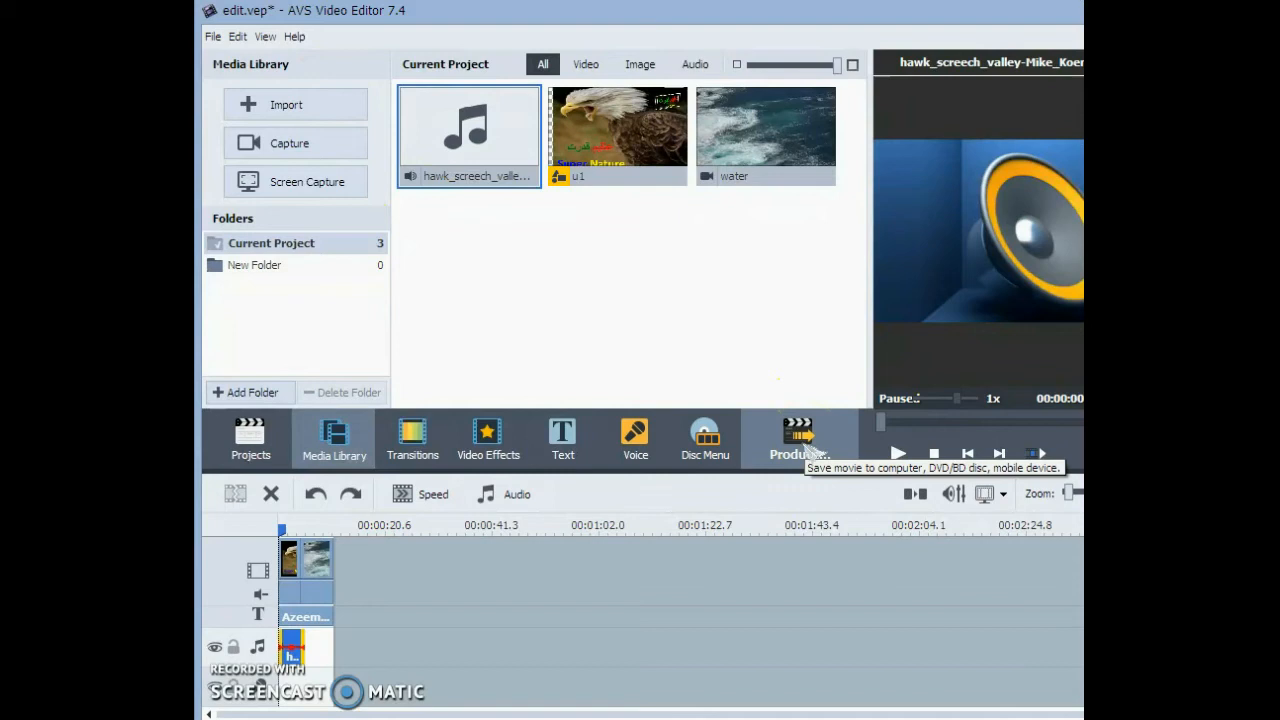
# - Examine the project's aspect ratio choices in both the editing commands and the timeline toolbar, without changing the ratio
pyautogui.click(237, 36)
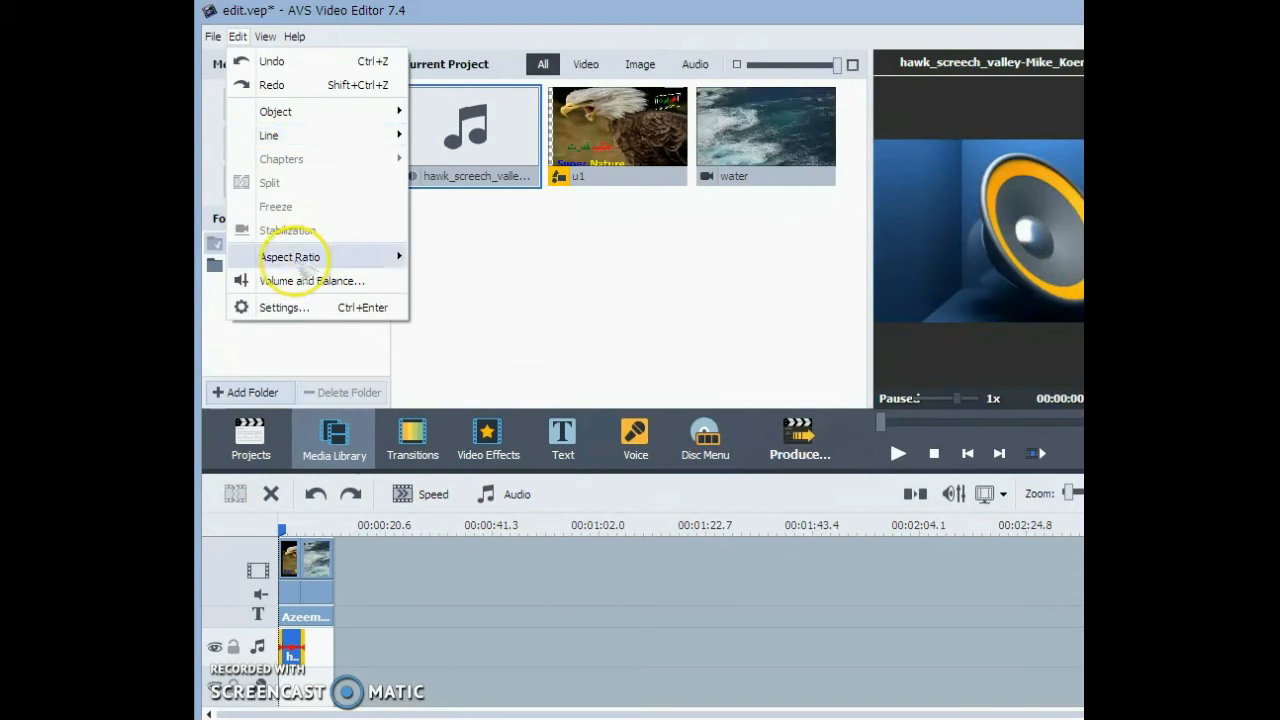
pyautogui.moveTo(305, 255)
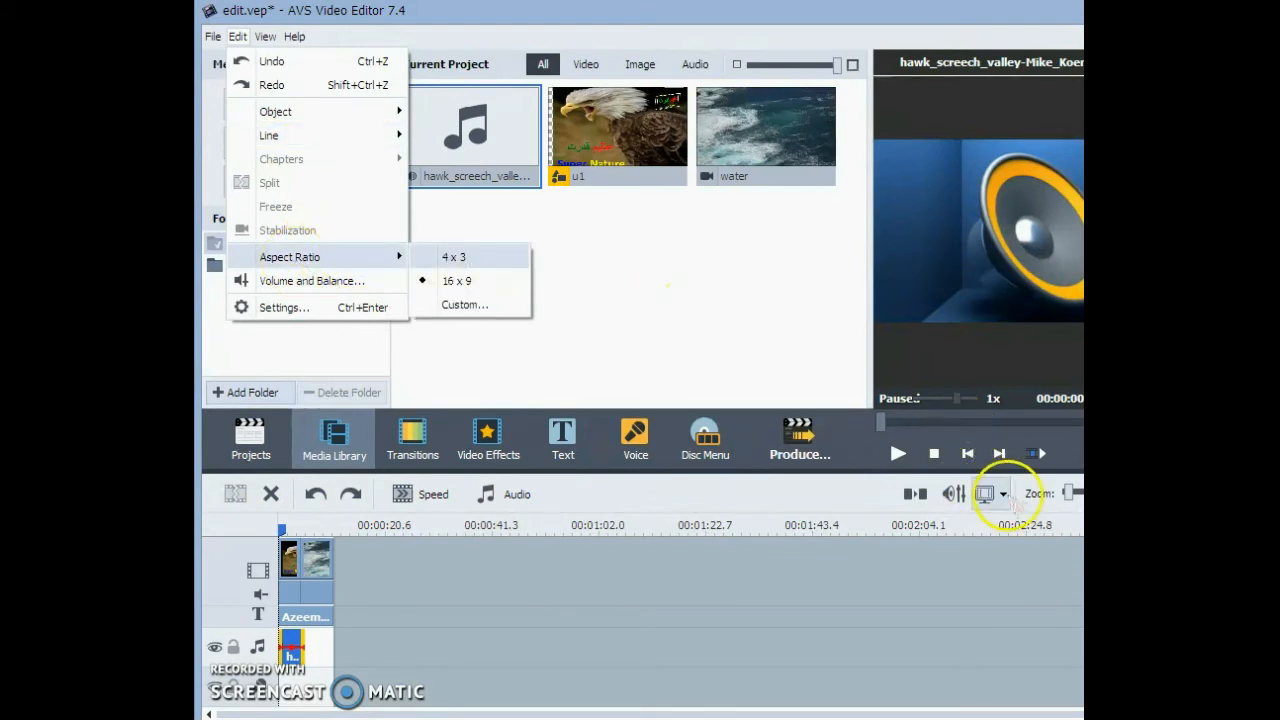
pyautogui.click(999, 492)
pyautogui.click(999, 492)
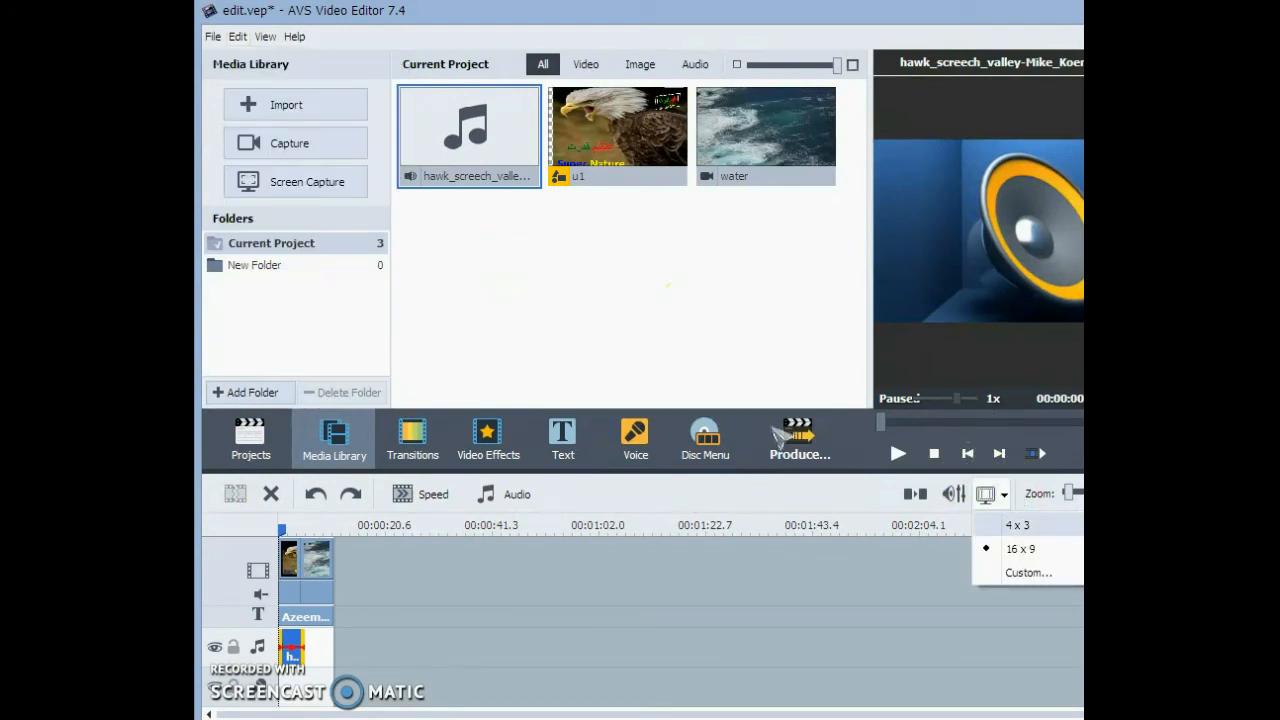
# - Examine the volume and balance command, the preview's volume control and the settings command, without changing anything
pyautogui.click(240, 32)
pyautogui.click(237, 36)
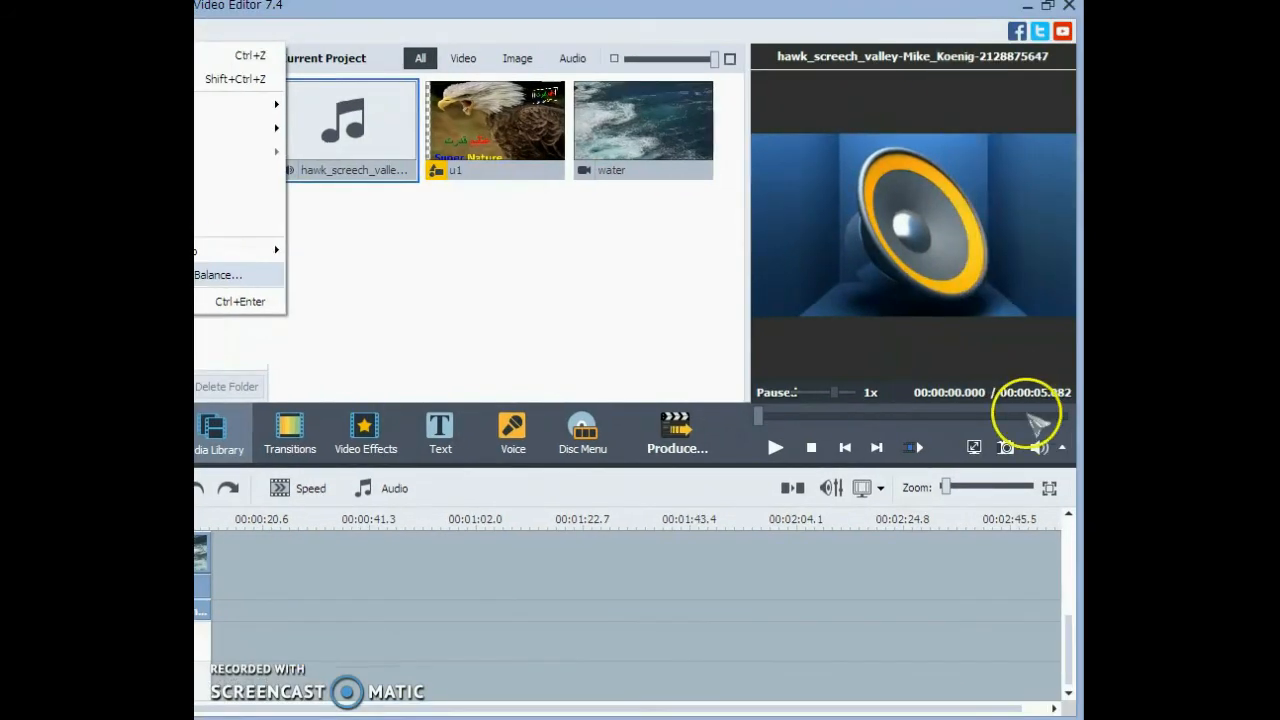
pyautogui.click(1065, 449)
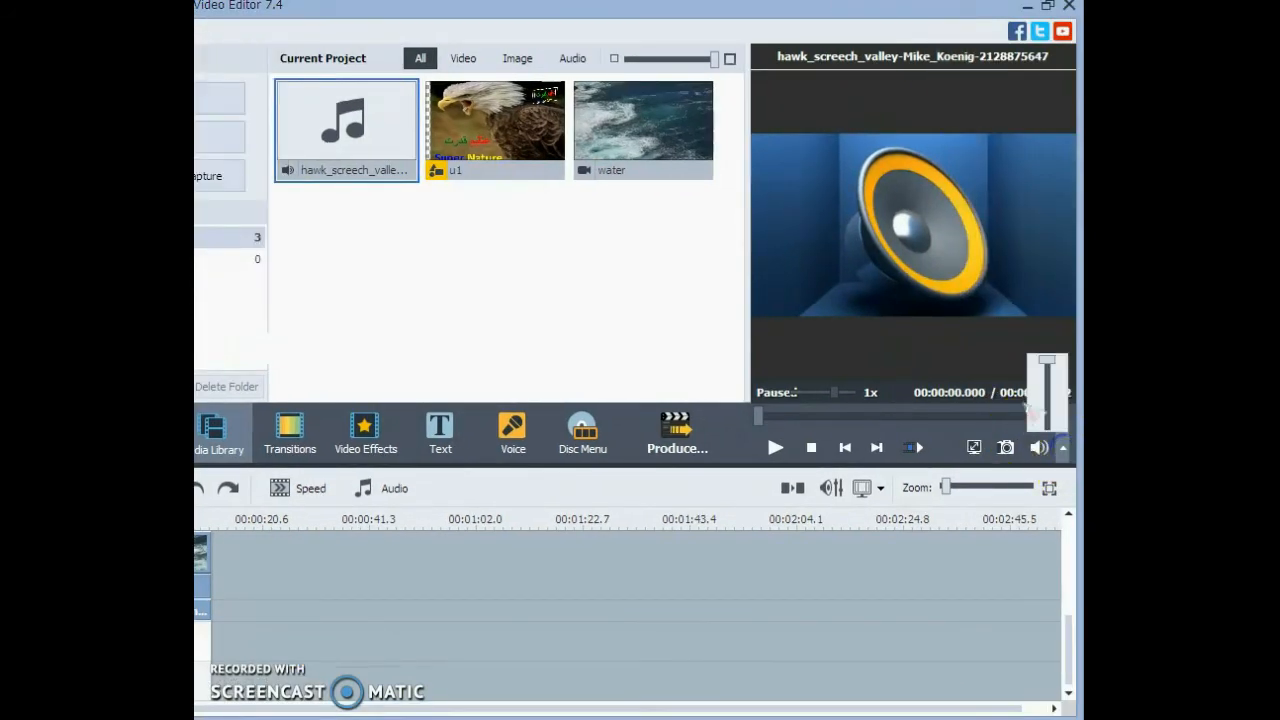
pyautogui.click(1063, 449)
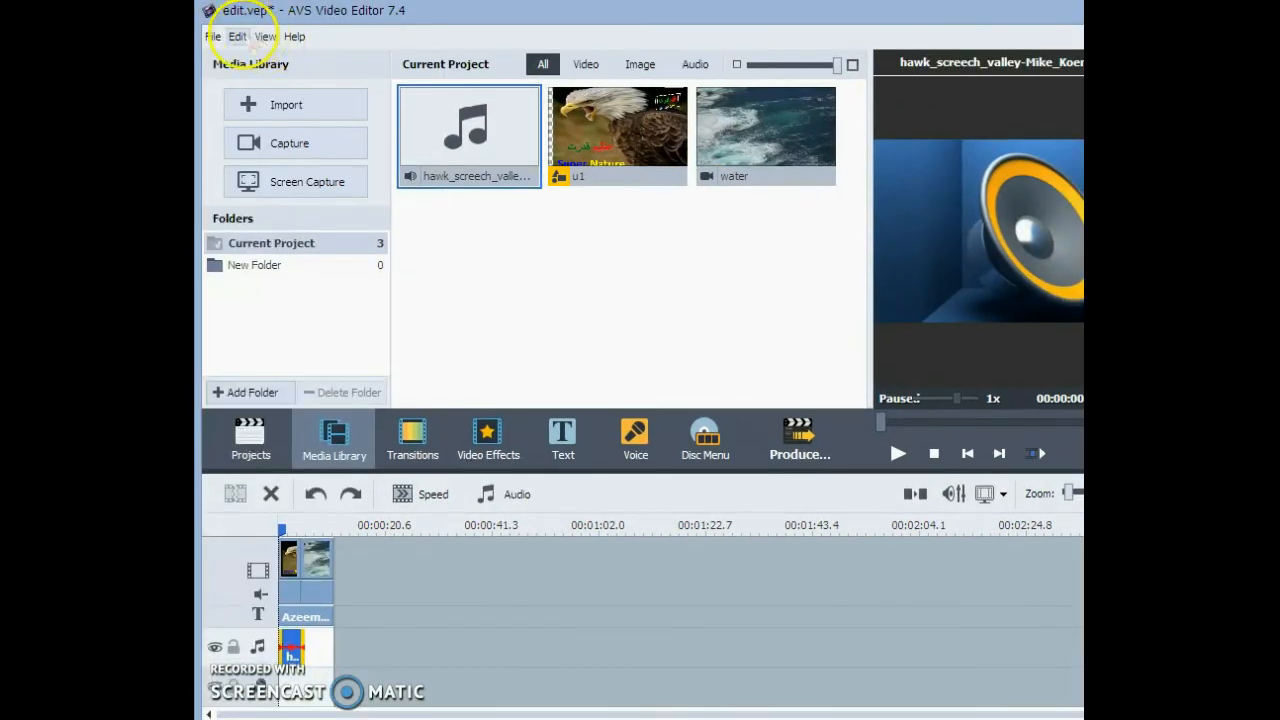
pyautogui.click(240, 34)
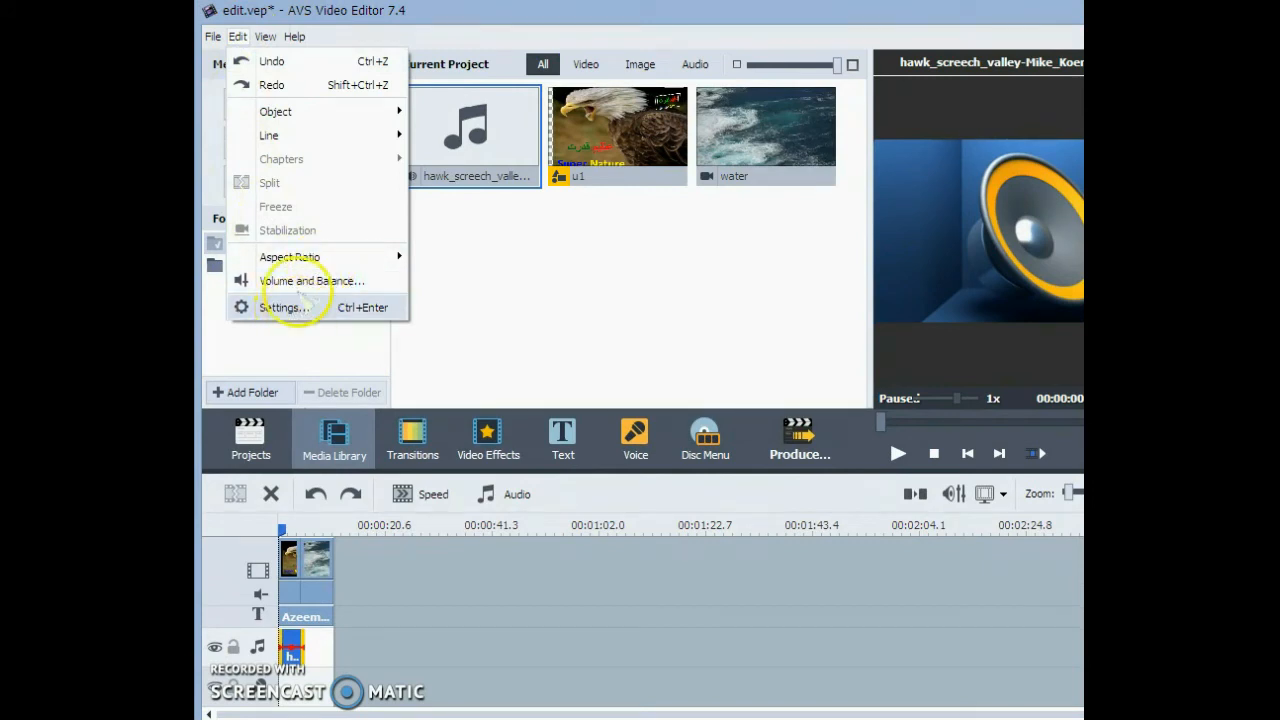
pyautogui.click(263, 27)
# - Review the view commands for timeline, storyboard, zoom and program sections, and zoom the timeline out slightly
pyautogui.click(265, 36)
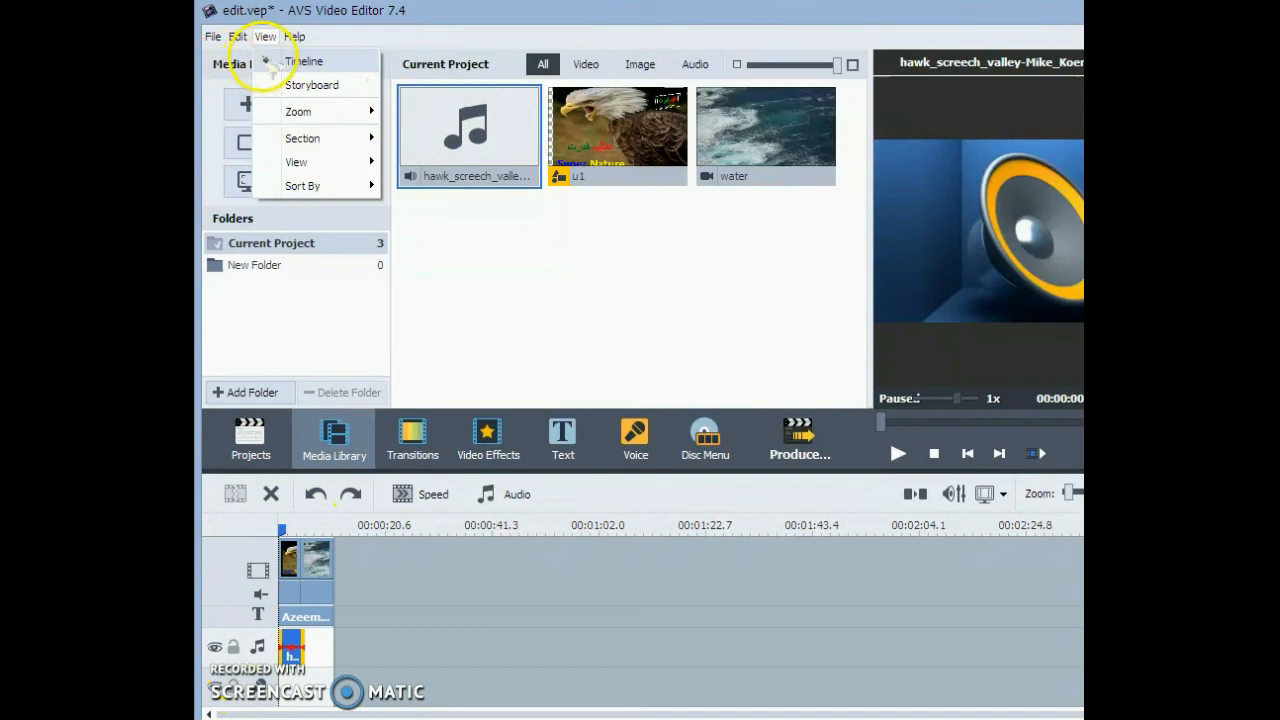
pyautogui.moveTo(300, 112)
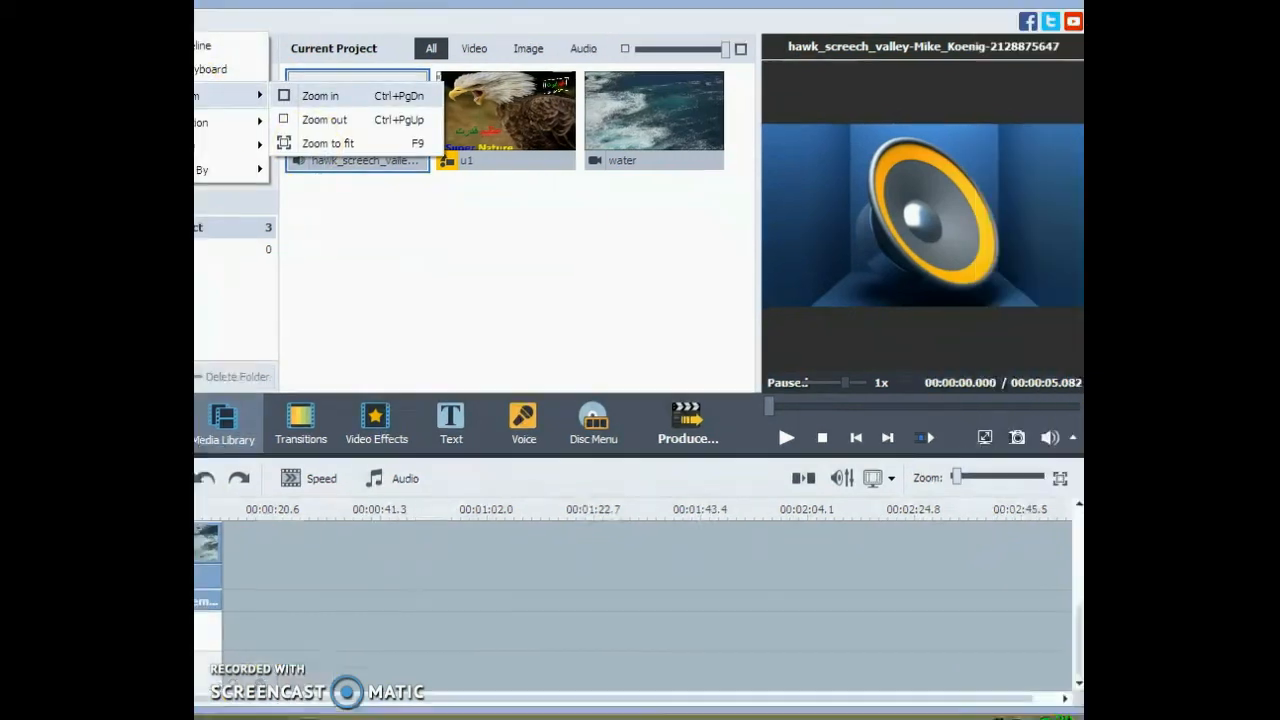
pyautogui.moveTo(947, 477); pyautogui.dragTo(916, 471)
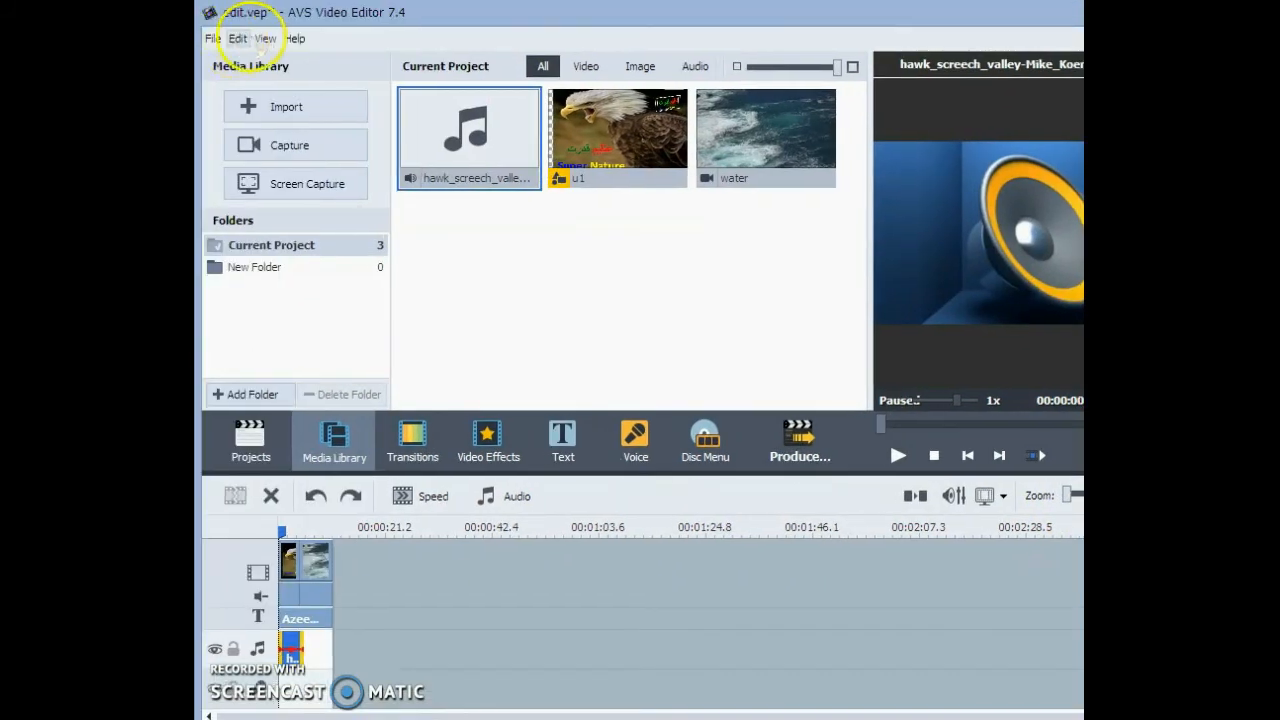
pyautogui.click(262, 38)
pyautogui.moveTo(300, 139)
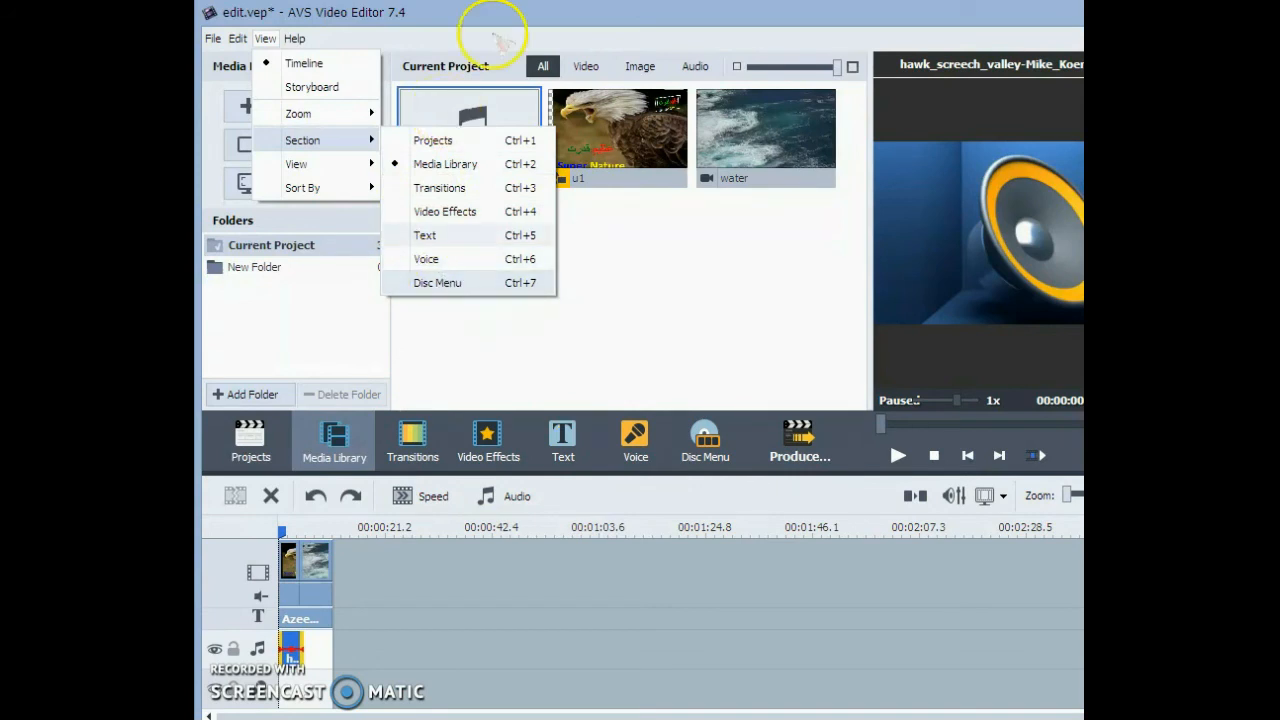
pyautogui.click(487, 24)
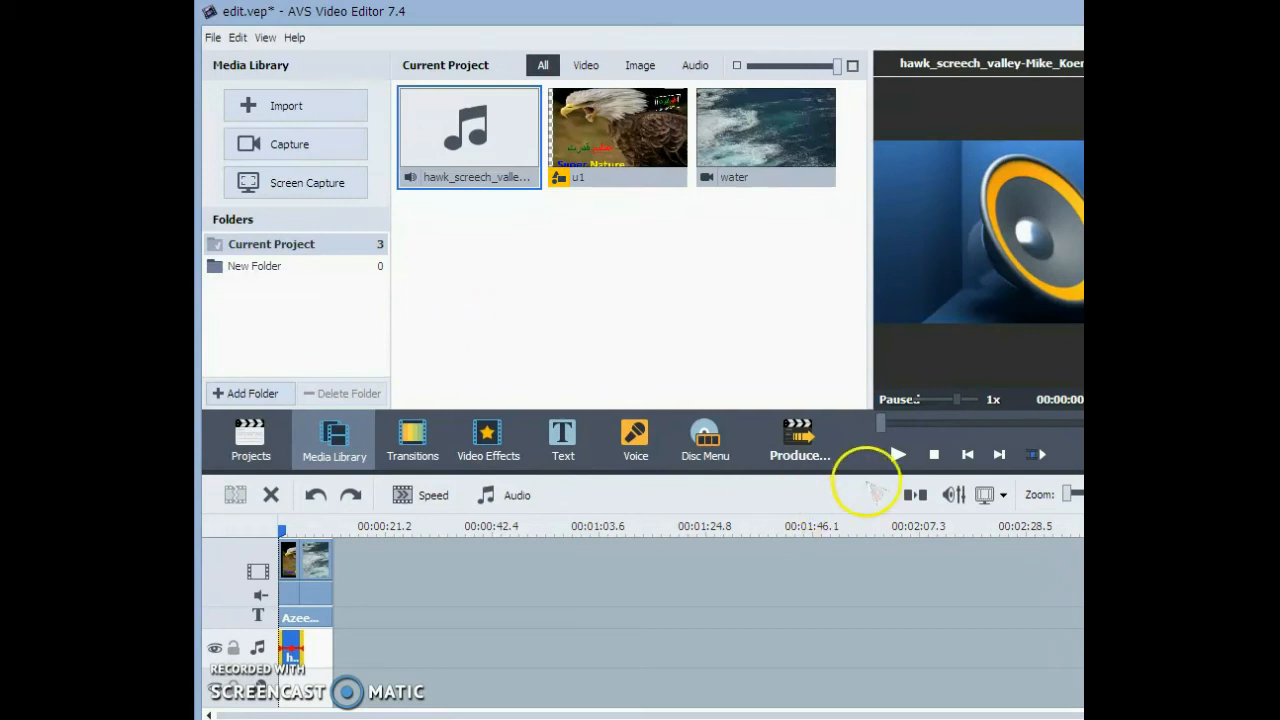
# - Switch to the storyboard and place the Burning Fade transition between the u1 image and the water clip
pyautogui.click(918, 495)
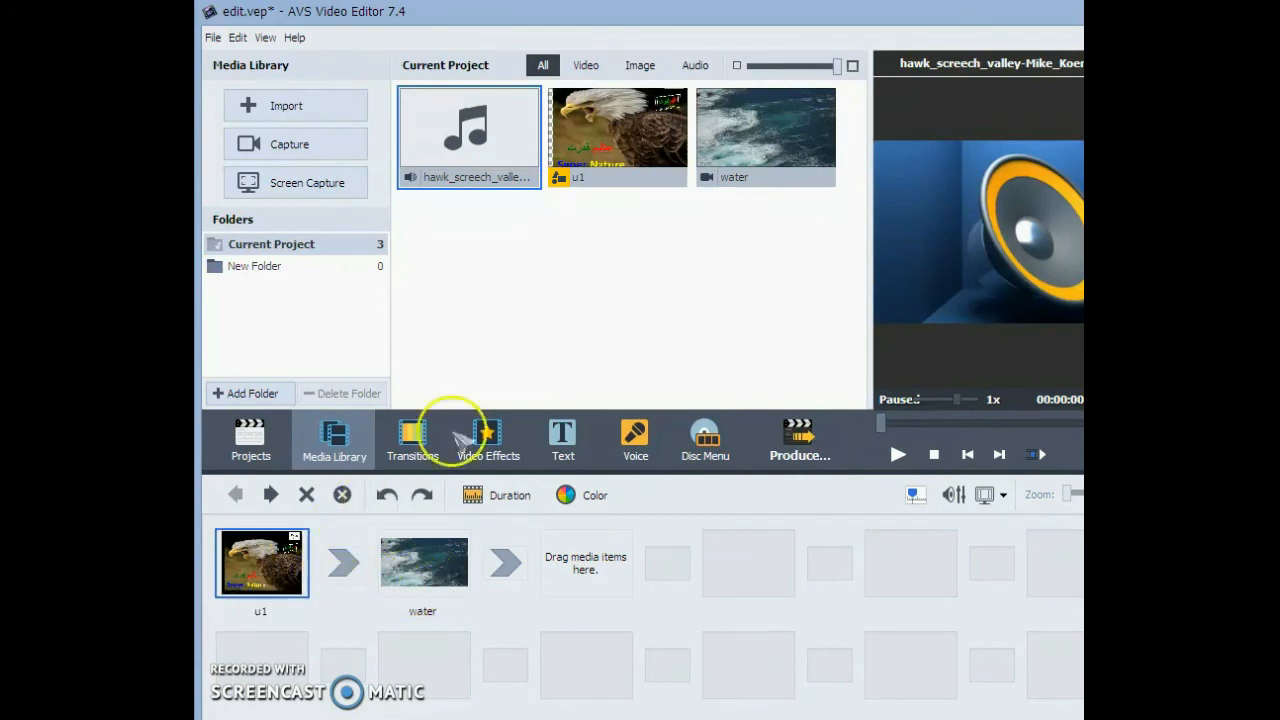
pyautogui.click(488, 434)
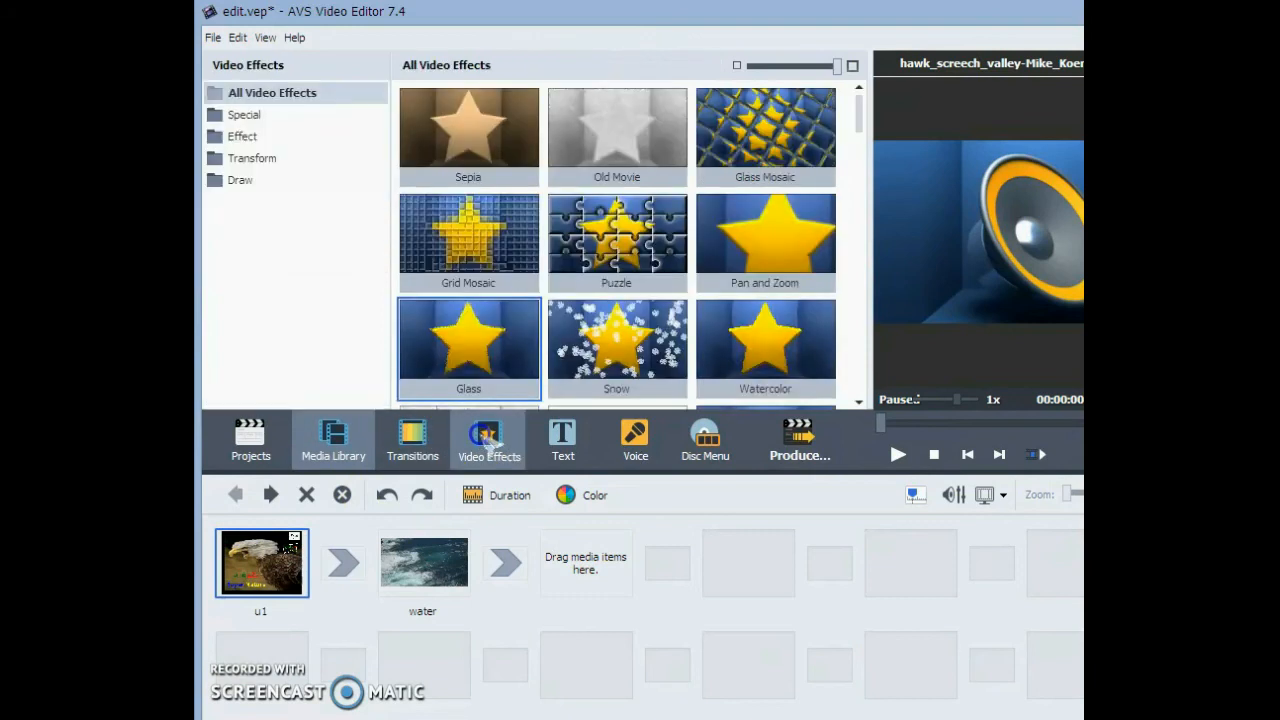
pyautogui.click(414, 442)
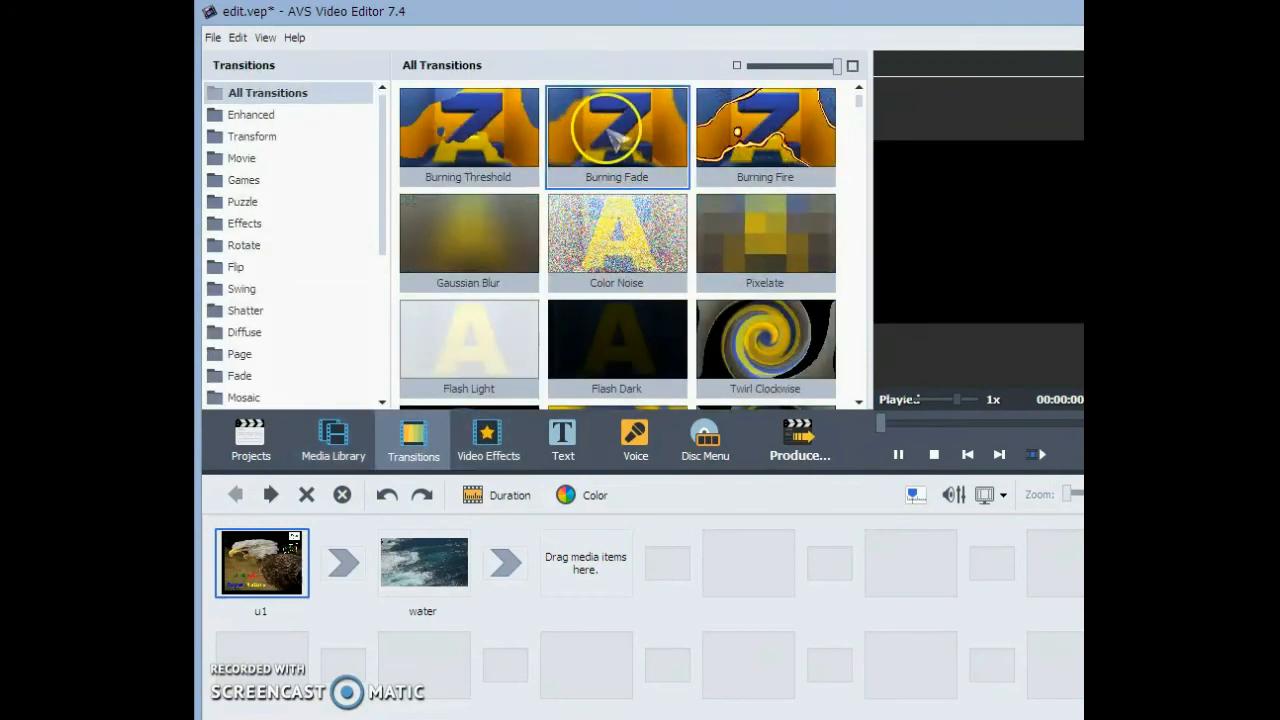
pyautogui.moveTo(545, 222)
pyautogui.mouseDown()
pyautogui.moveTo(263, 604)
pyautogui.moveTo(343, 564)
pyautogui.mouseUp()
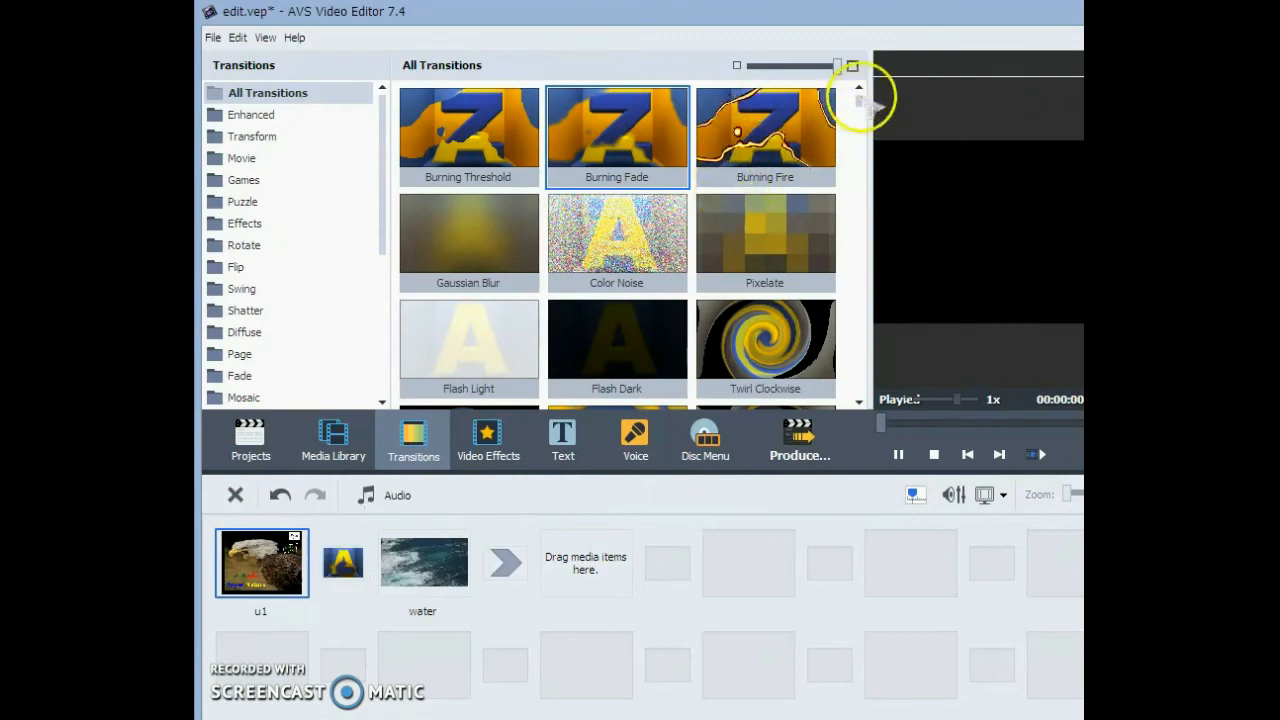
# - Browse further through all transitions and preview the Fun, Up transition
pyautogui.moveTo(859, 98); pyautogui.dragTo(840, 280)
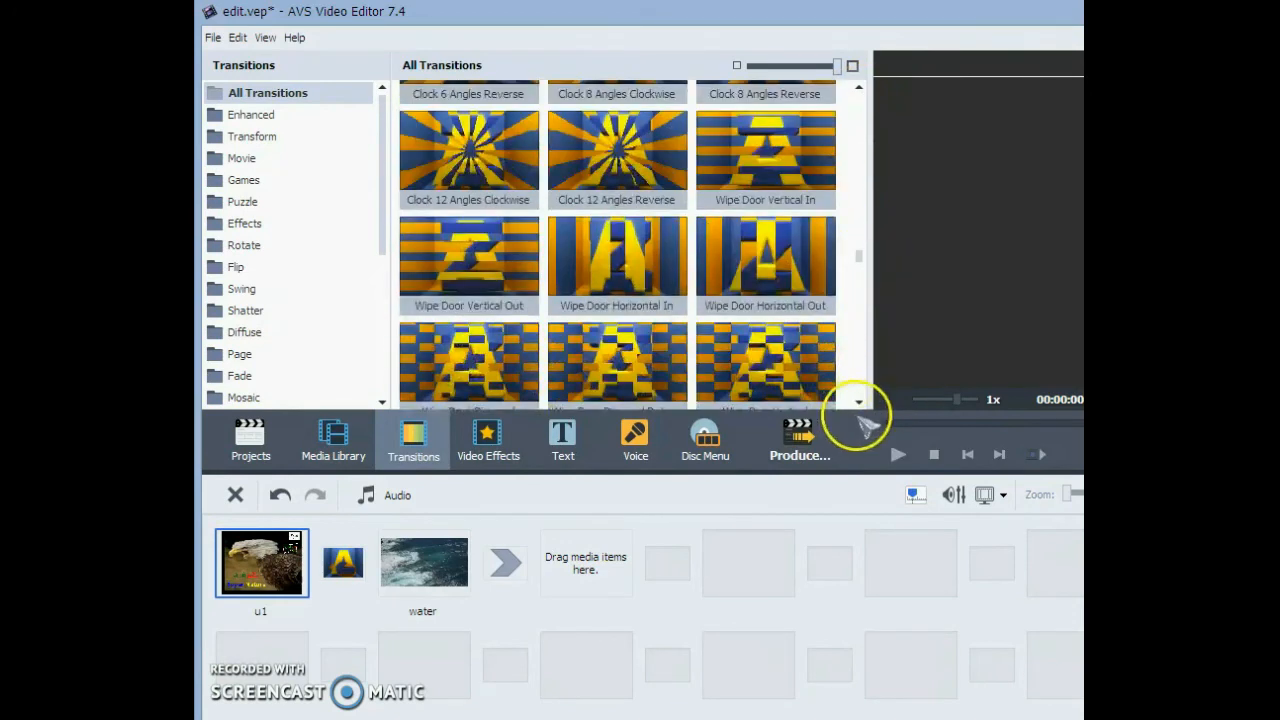
pyautogui.click(859, 401)
pyautogui.click(859, 401)
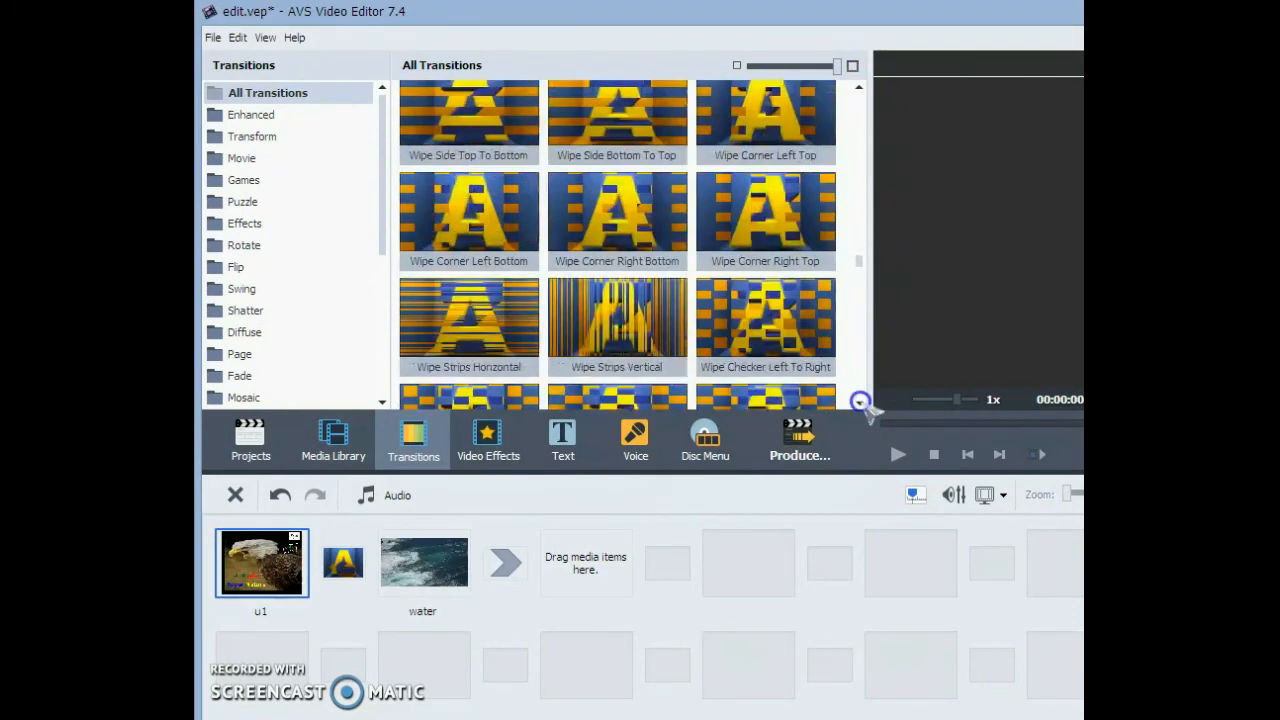
pyautogui.click(860, 402)
pyautogui.click(860, 402)
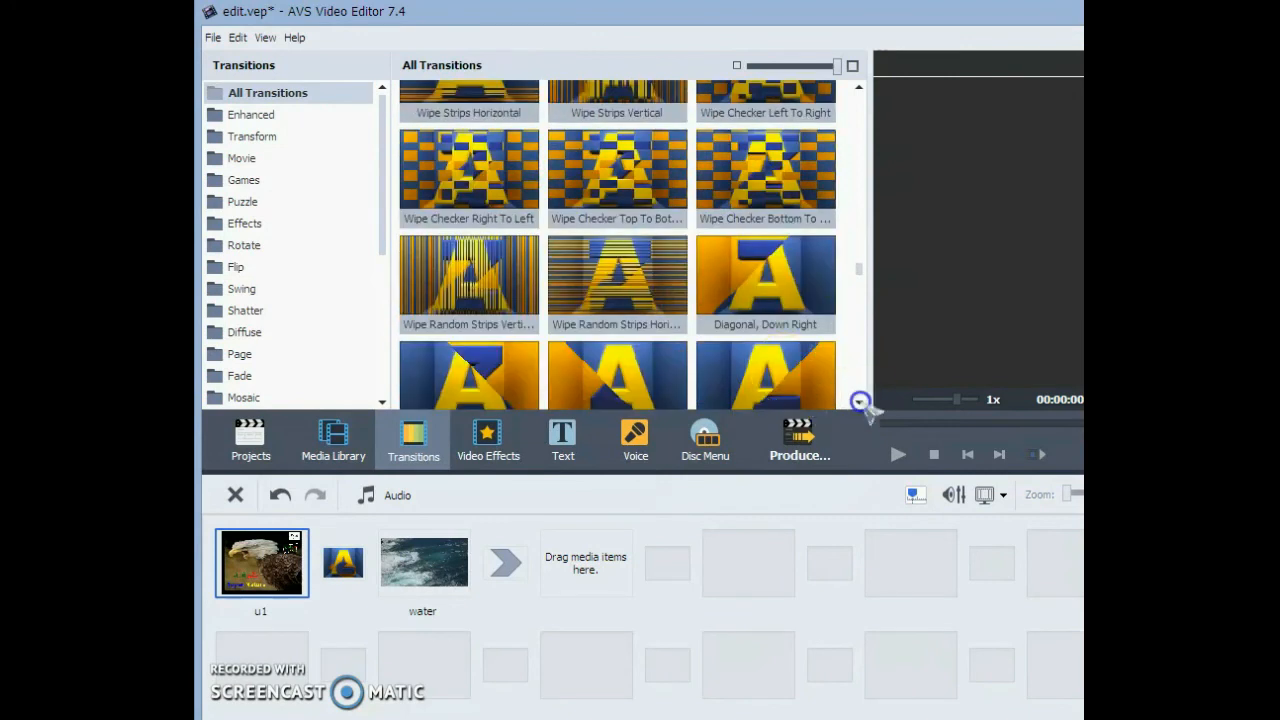
pyautogui.doubleClick(765, 243)
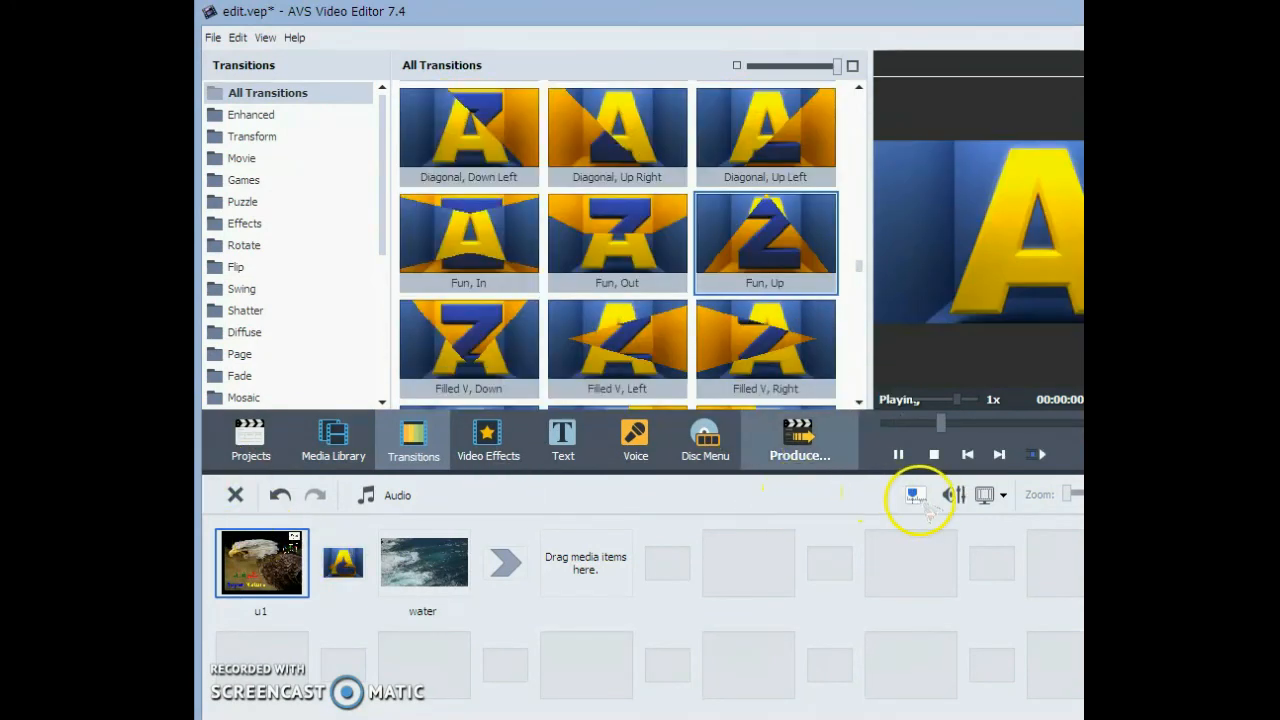
# - Return to the timeline view, move the playhead to the start and play the project
pyautogui.click(915, 494)
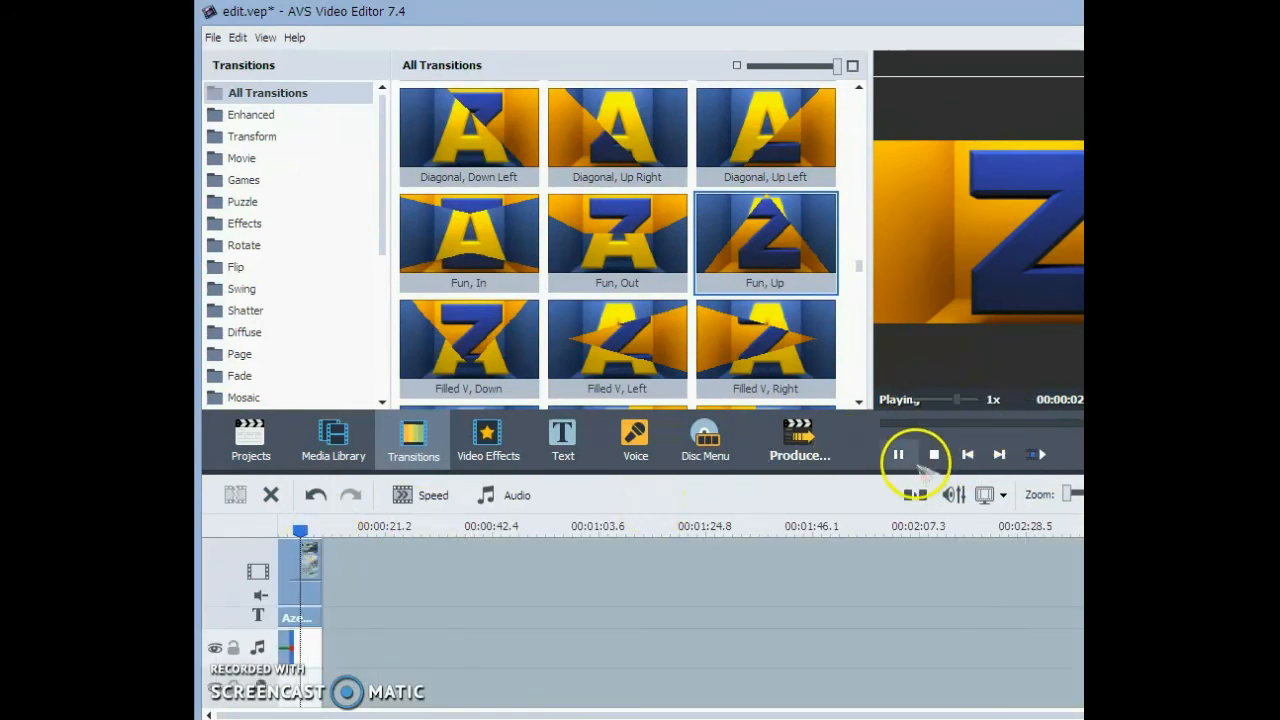
pyautogui.click(246, 531)
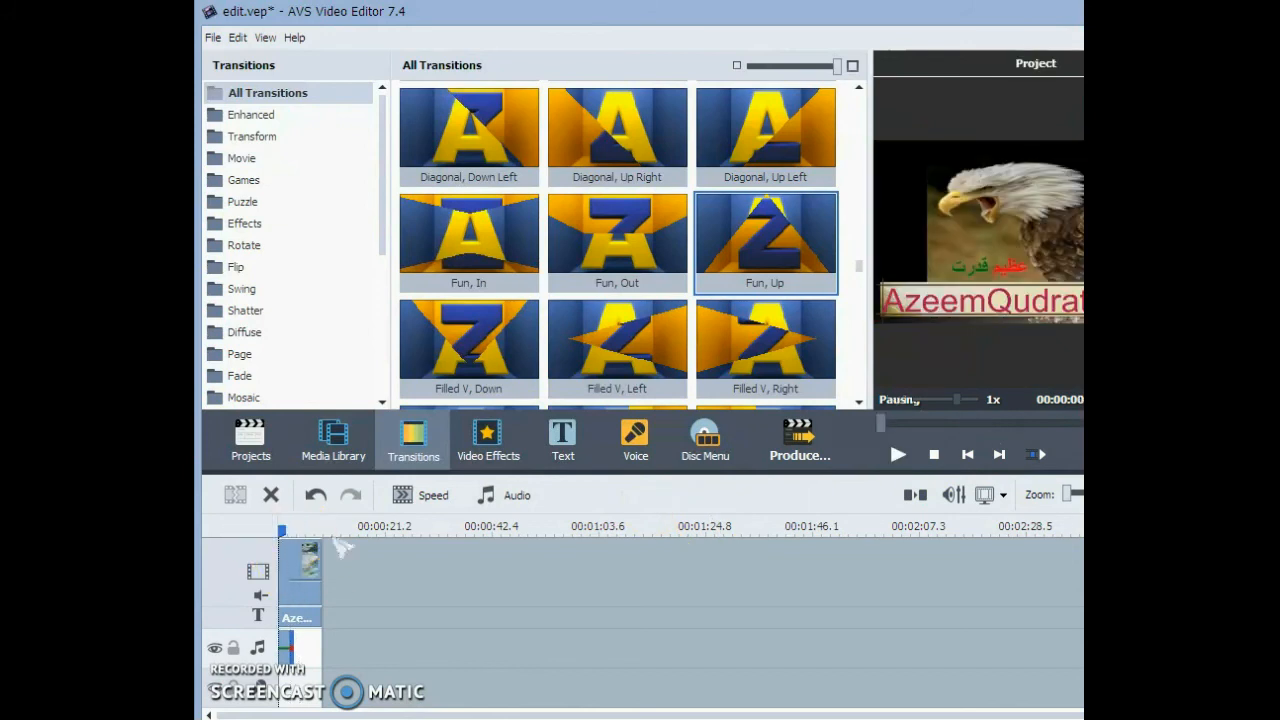
pyautogui.click(895, 454)
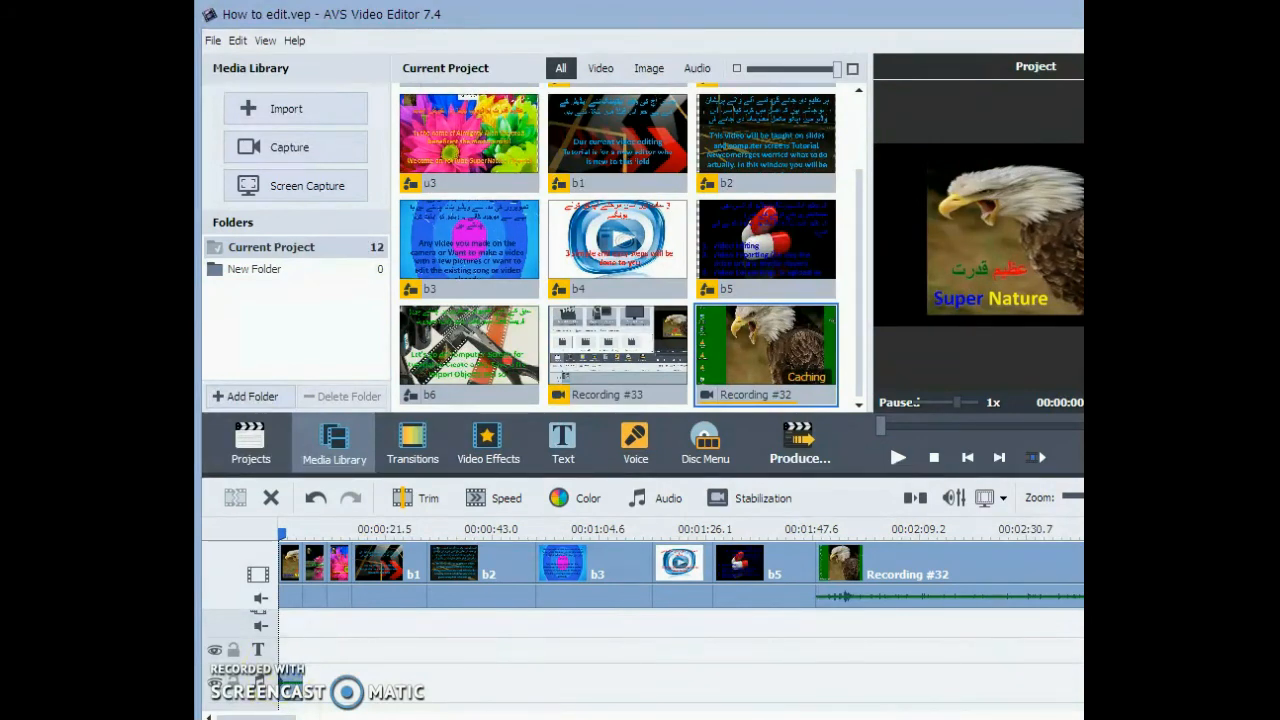
# - In the How to edit.vep project, review the file commands for opening and saving a project, without running any
pyautogui.click(213, 40)
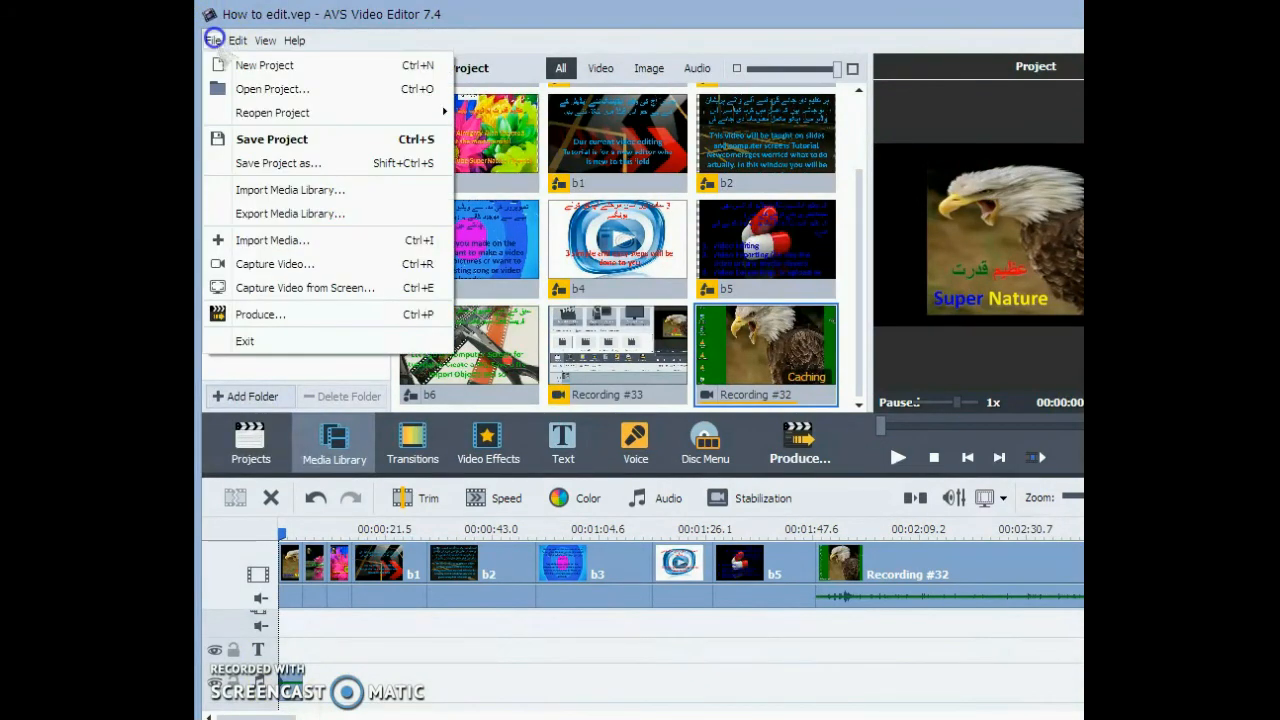
pyautogui.click(548, 25)
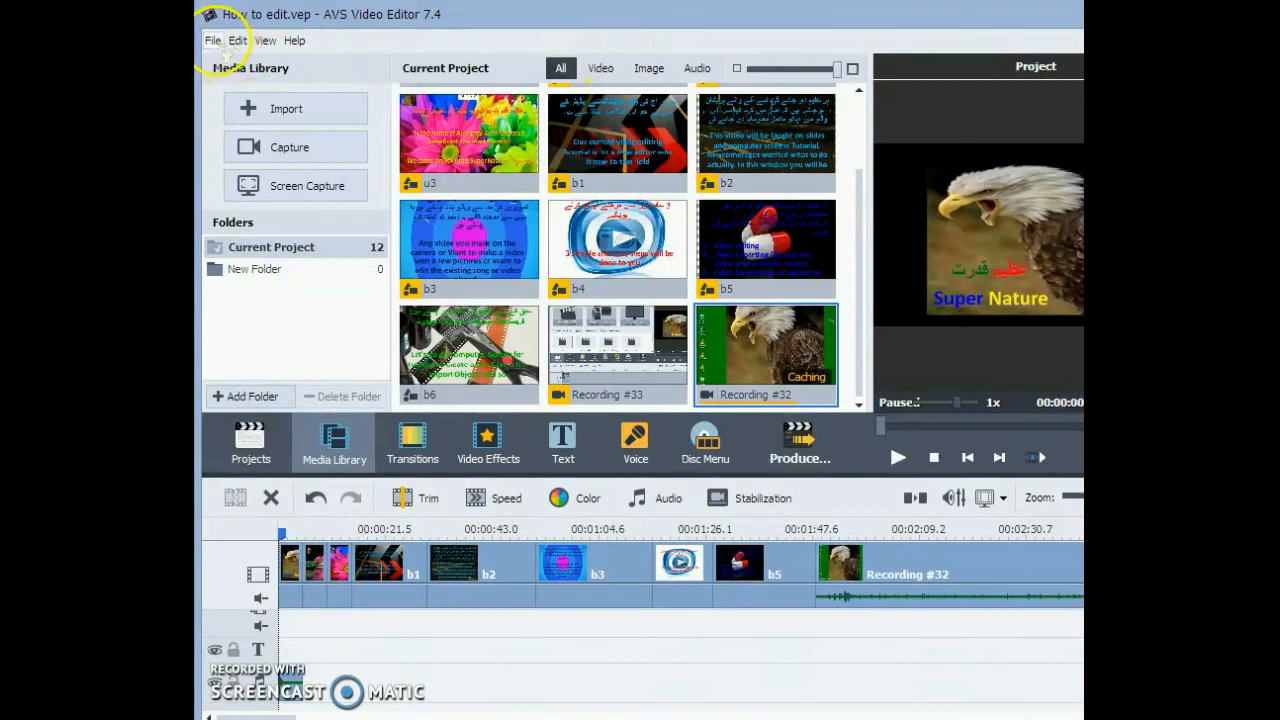
pyautogui.click(214, 41)
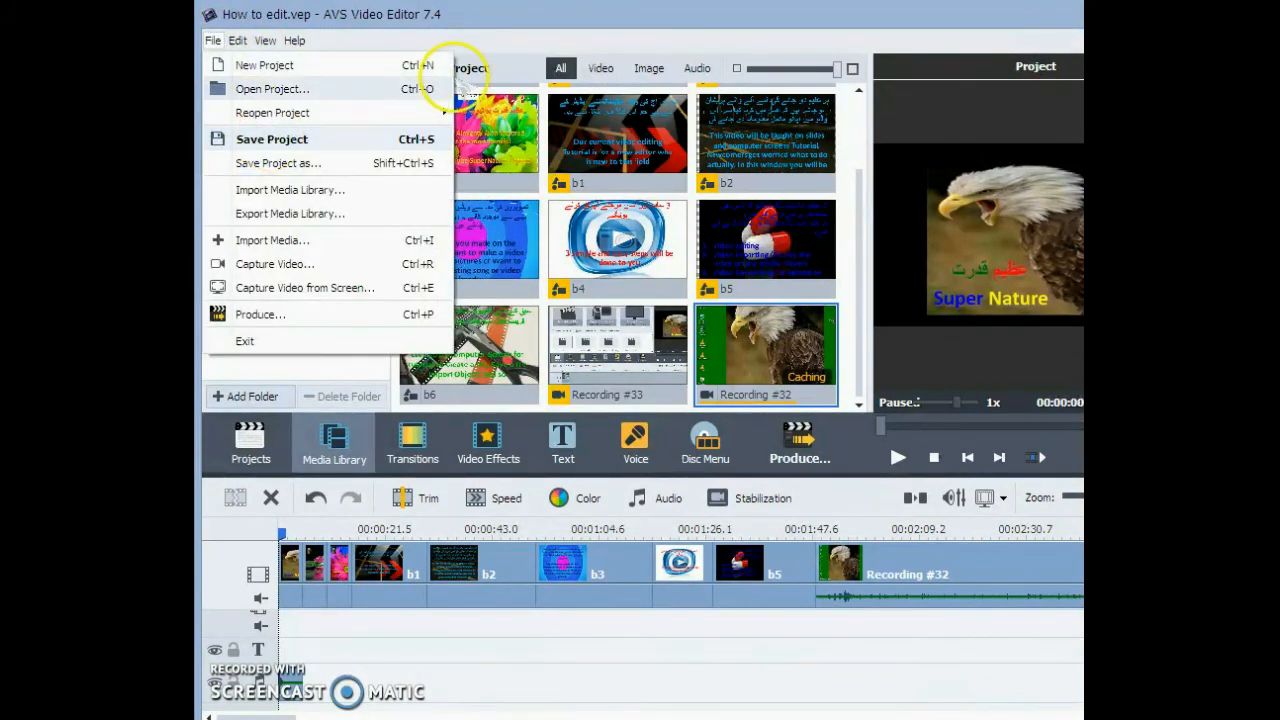
pyautogui.click(702, 16)
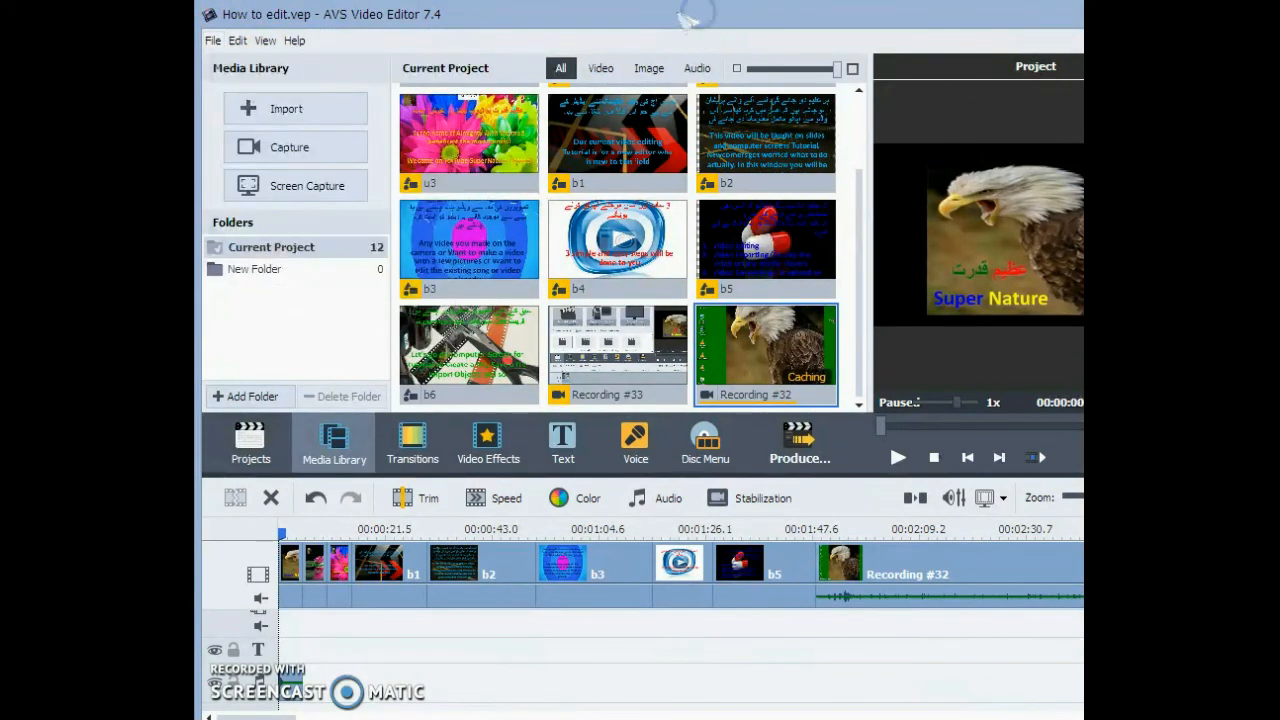